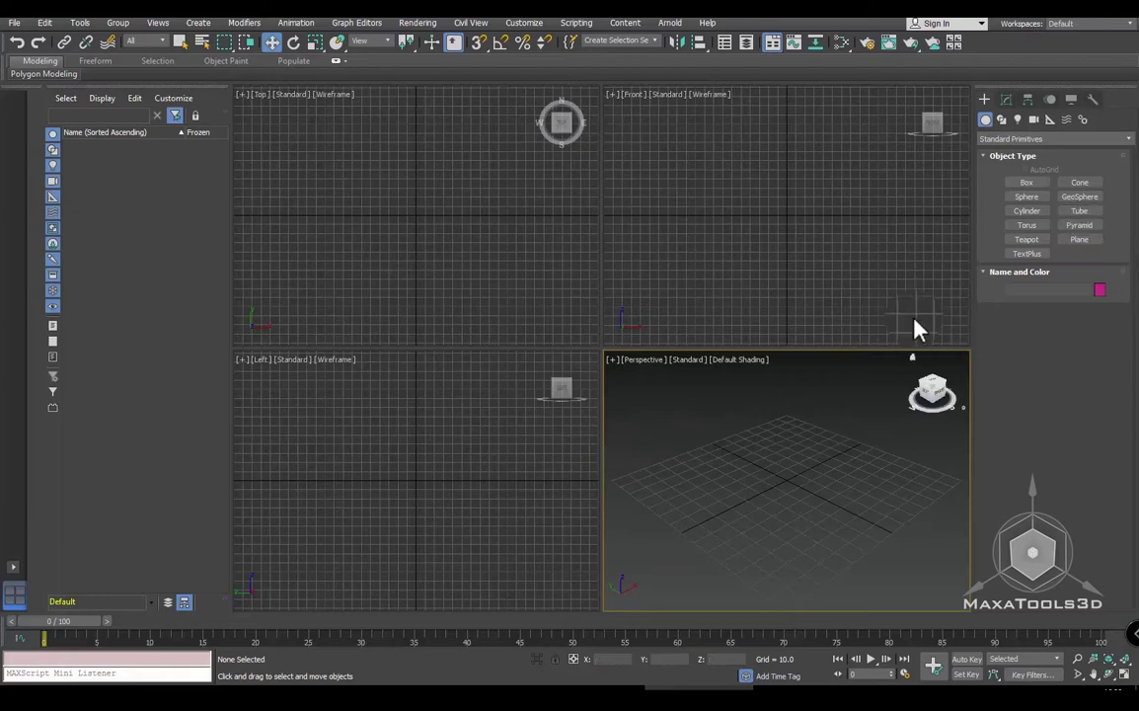
Step: Create a plane in the Perspective view and tilt the view to see it
left_click(1076, 241)
mouse_move(789, 401)
left_mouse_down()
mouse_move(766, 556)
mouse_move(870, 574)
left_mouse_up()
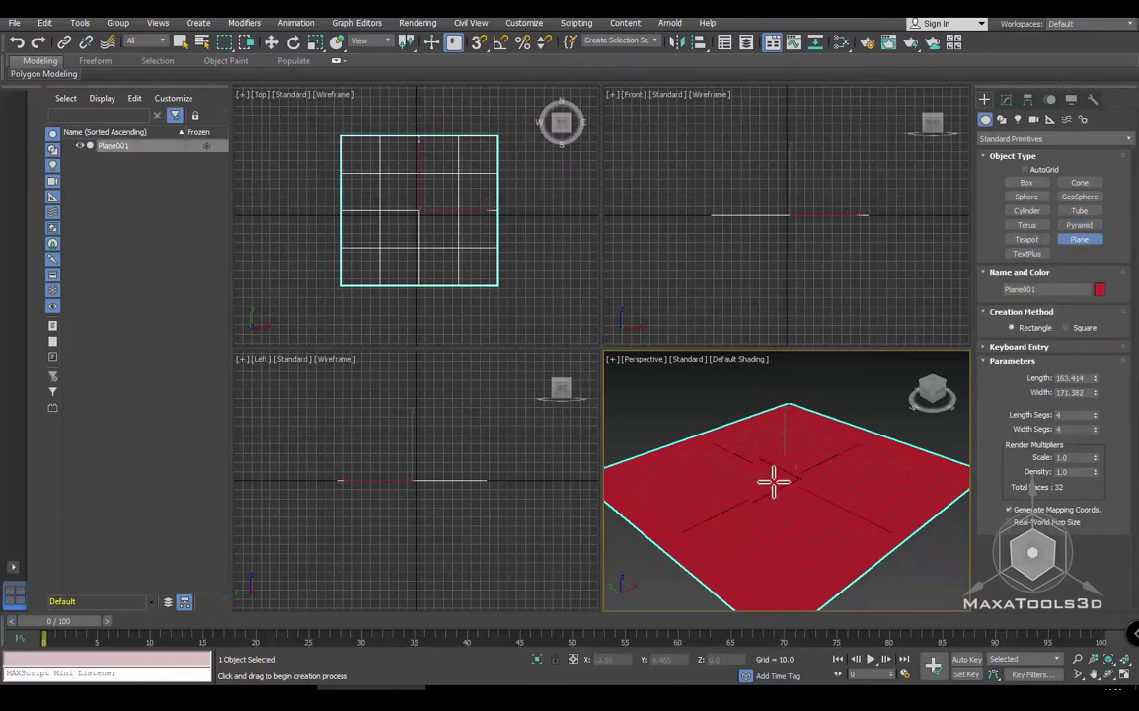
mouse_move(776, 475)
middle_mouse_down("alt")
mouse_move(755, 470)
mouse_move(770, 464)
middle_mouse_up("alt")
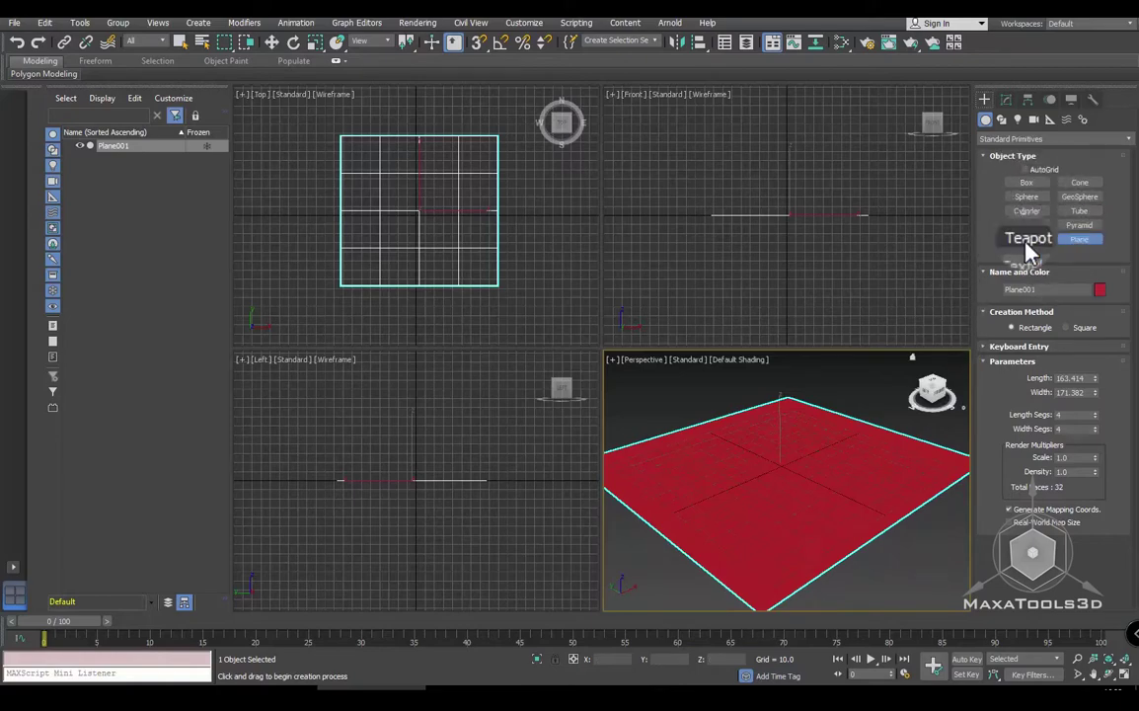
Step: Add a teapot of radius 25.513 at the centre of the plane
left_click(1027, 238)
mouse_move(781, 465)
left_mouse_down()
mouse_move(780, 449)
mouse_move(788, 490)
left_mouse_up()
mouse_move(801, 497)
middle_mouse_down()
mouse_move(823, 516)
mouse_move(770, 495)
mouse_move(765, 441)
middle_mouse_up()
left_click(790, 489)
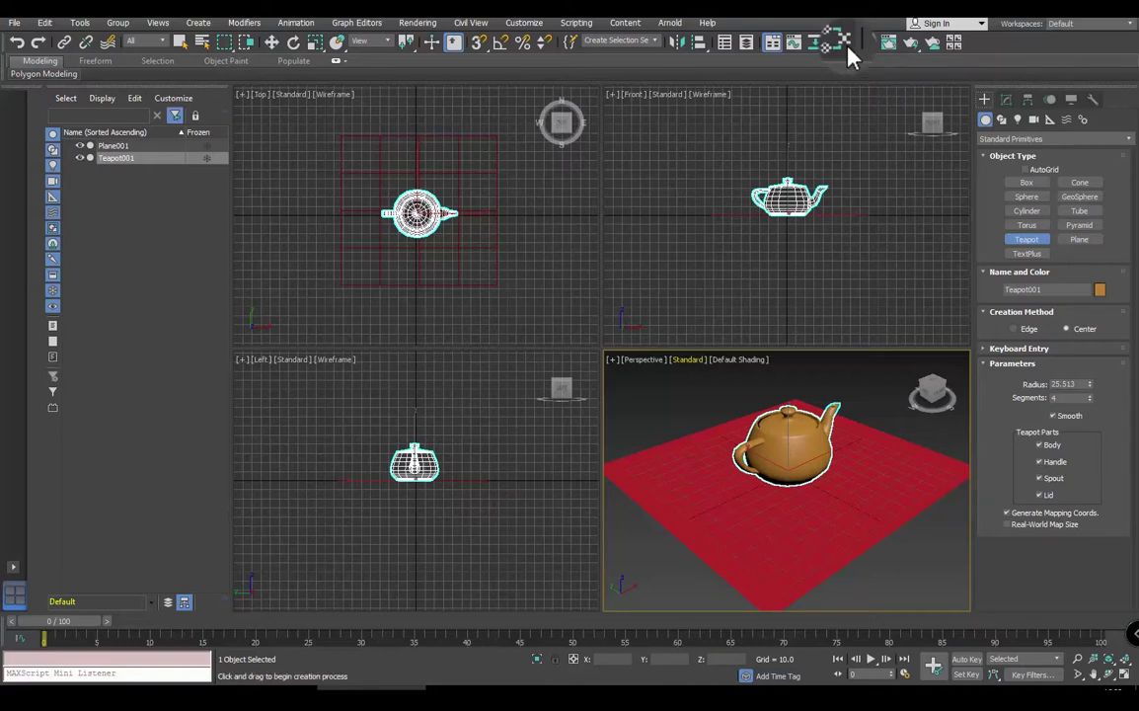
Step: Open the Slate Material Editor, reposition and maximise it, then restore and minimise it
left_click(846, 49)
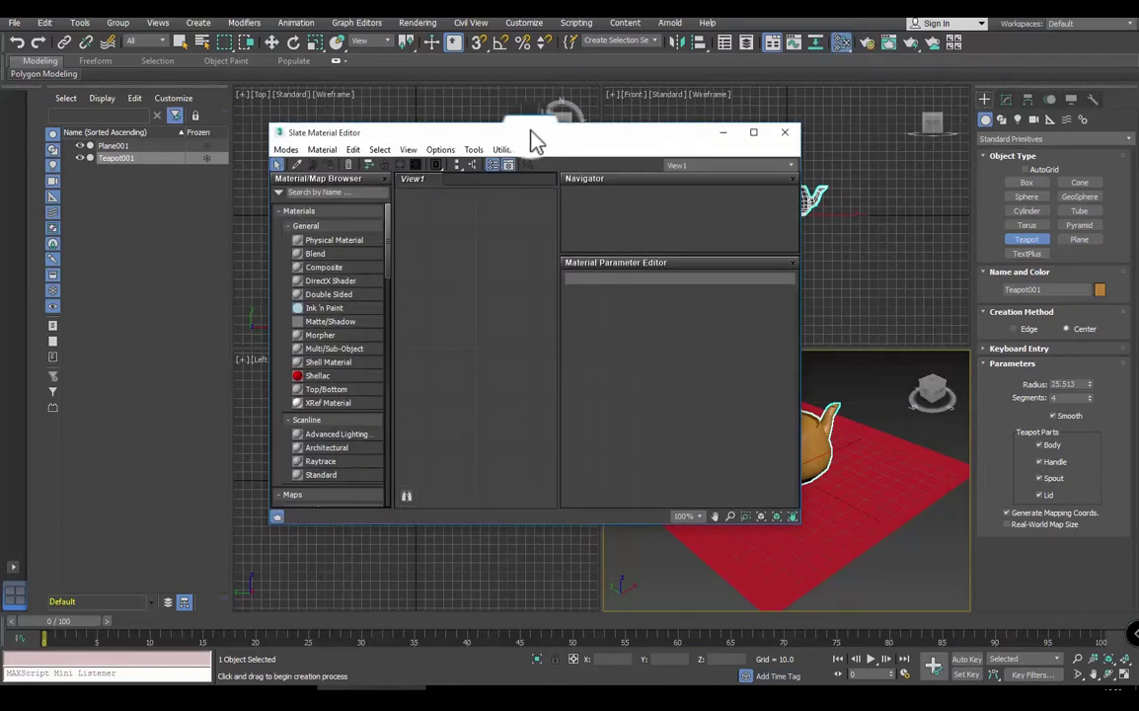
left_click_drag(534, 139, 572, 137)
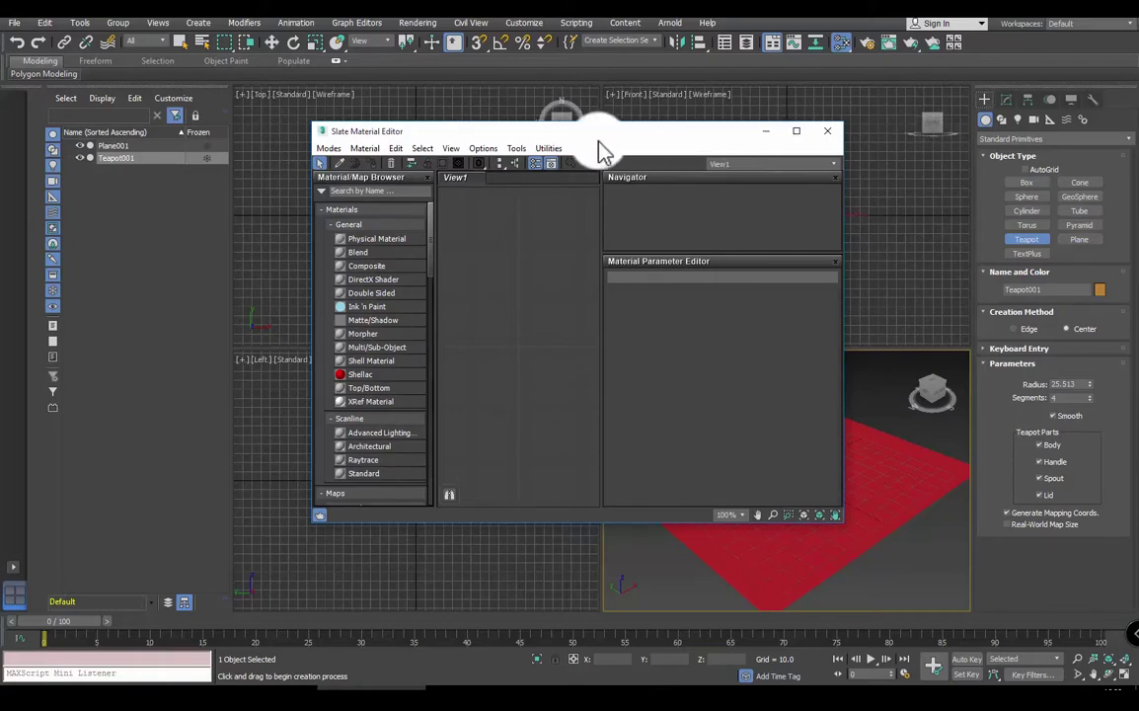
mouse_move(599, 144)
left_mouse_down()
mouse_move(1109, 145)
mouse_move(832, 177)
mouse_move(684, 173)
left_mouse_up()
left_click(671, 173)
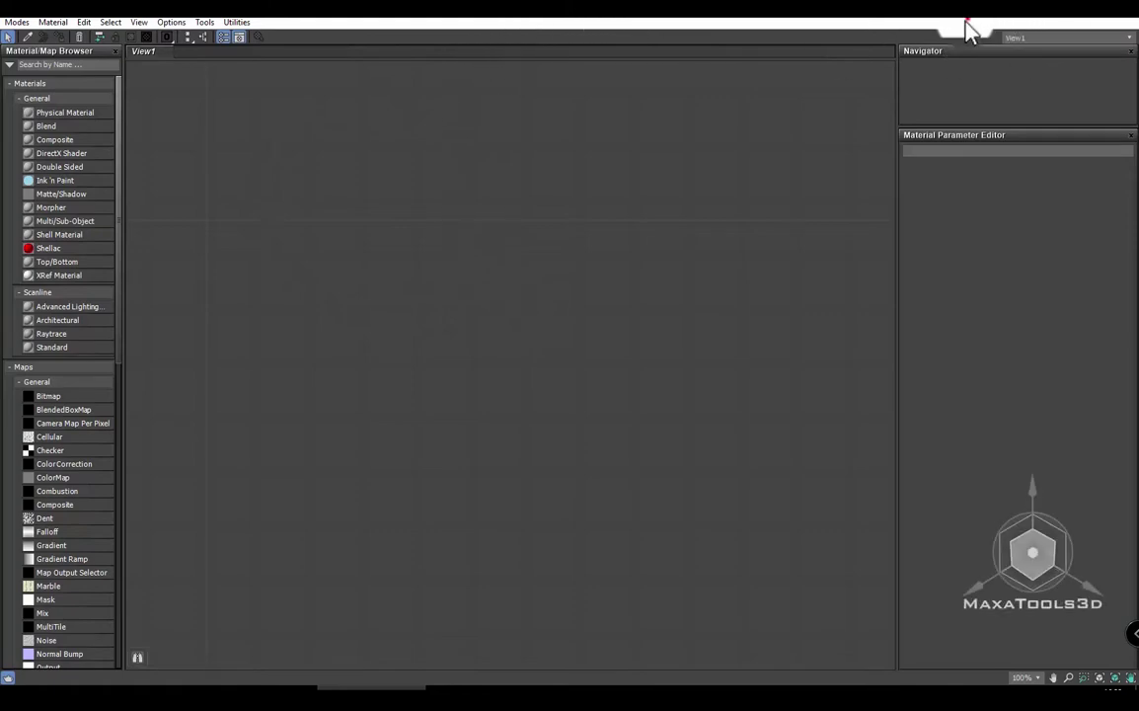
left_click(1081, 20)
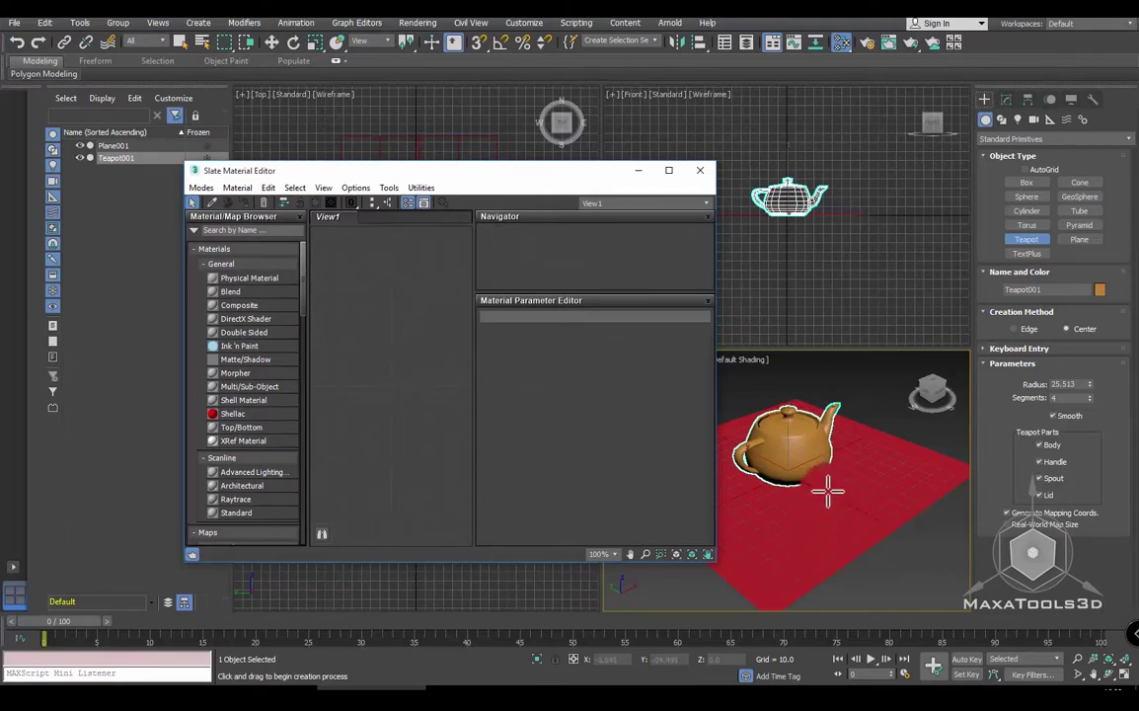
left_click_drag(495, 177, 395, 142)
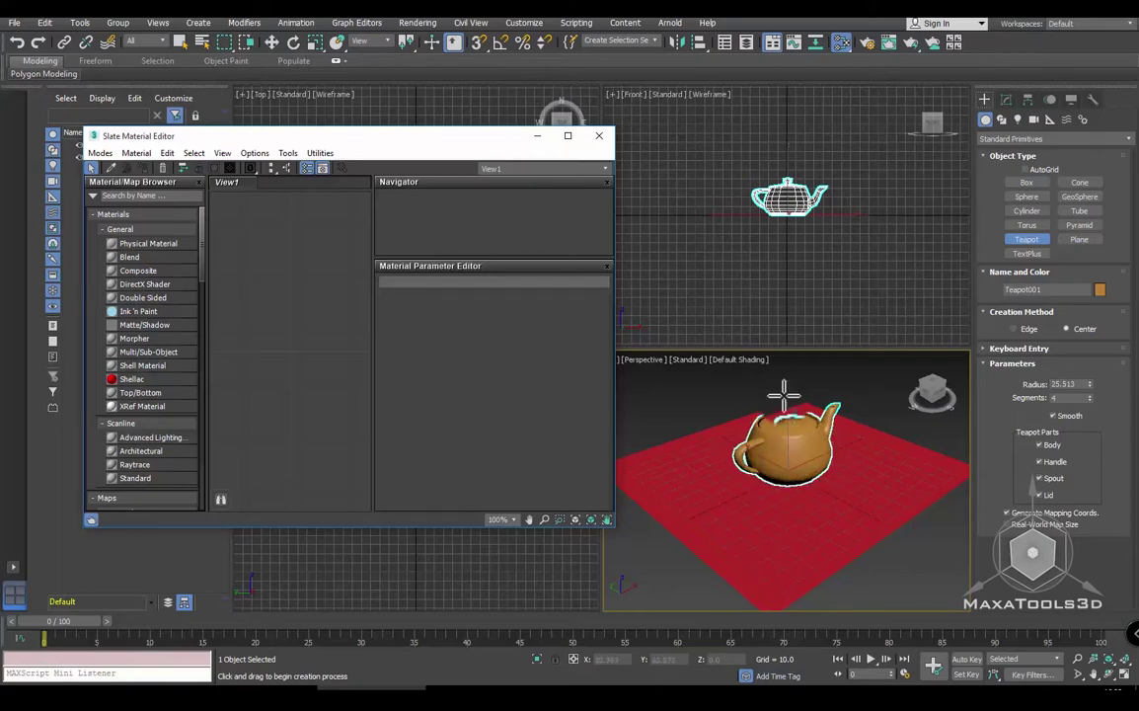
left_click(538, 143)
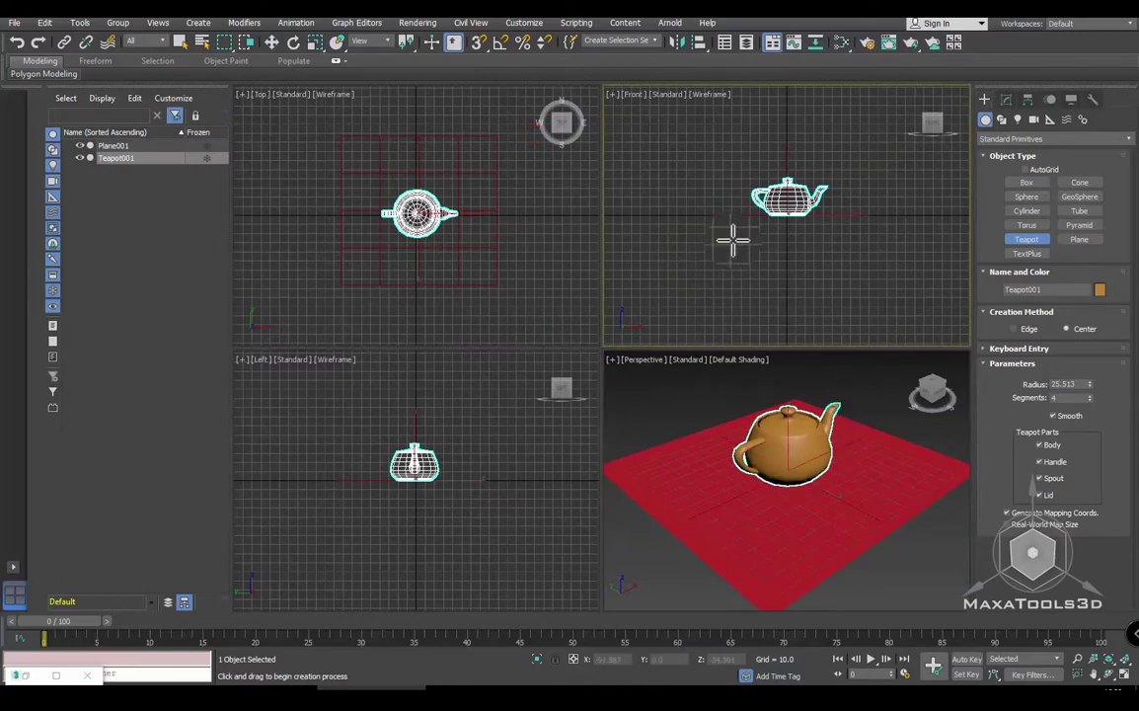
key("alt+w")
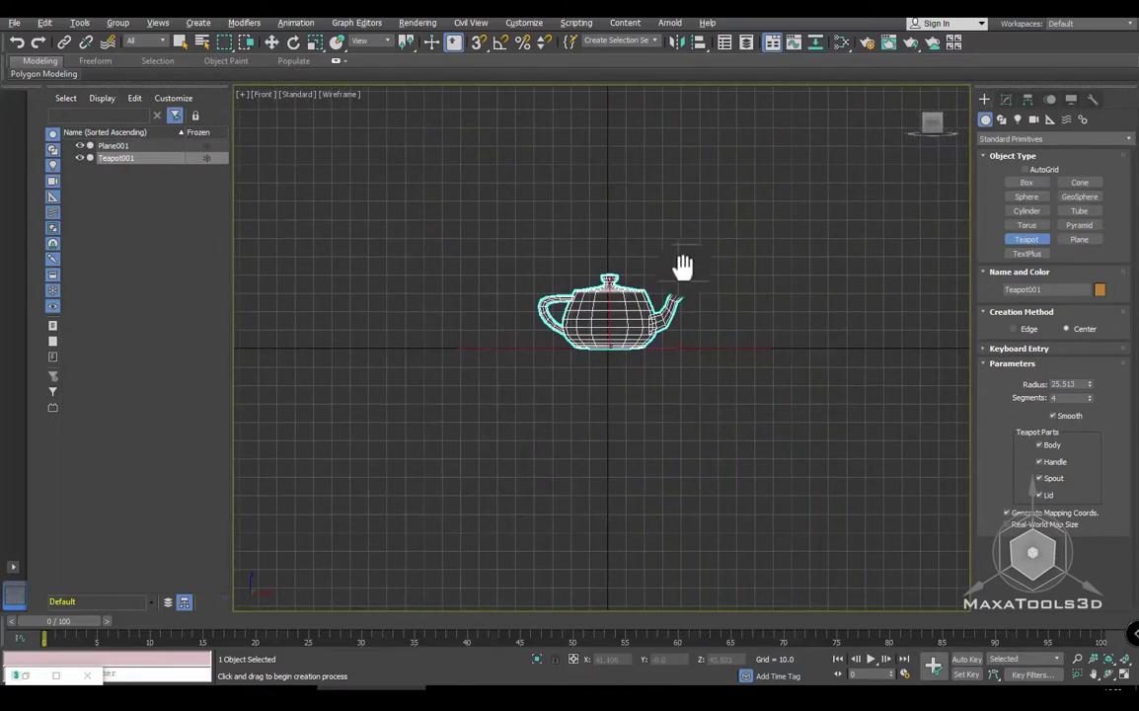
key("w")
left_click(613, 399)
key("F3")
key("F3")
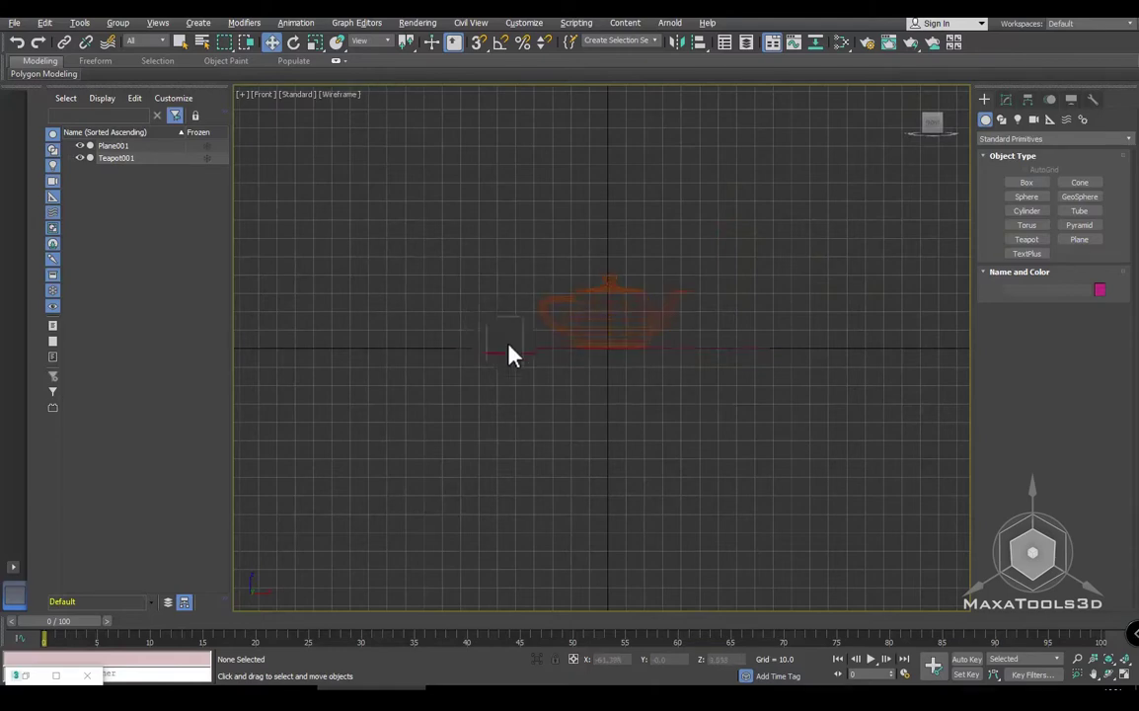
scroll(499, 346, "up", 4)
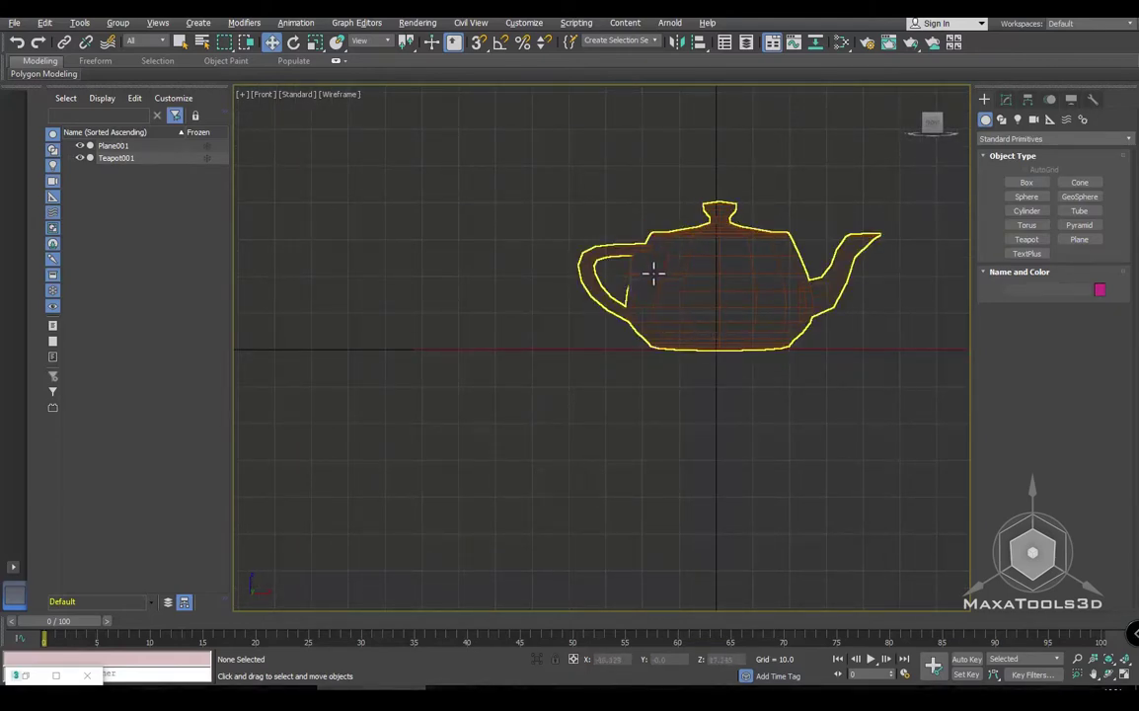
middle_click_drag(787, 294, 649, 405)
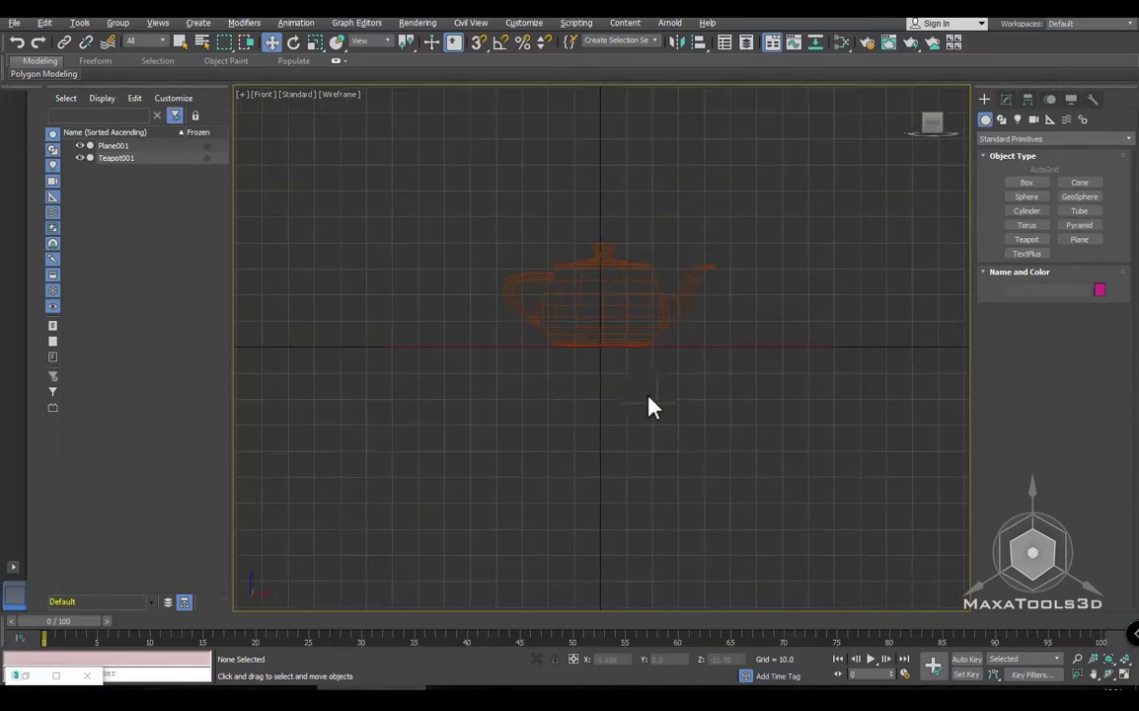
left_click_drag(745, 264, 681, 300)
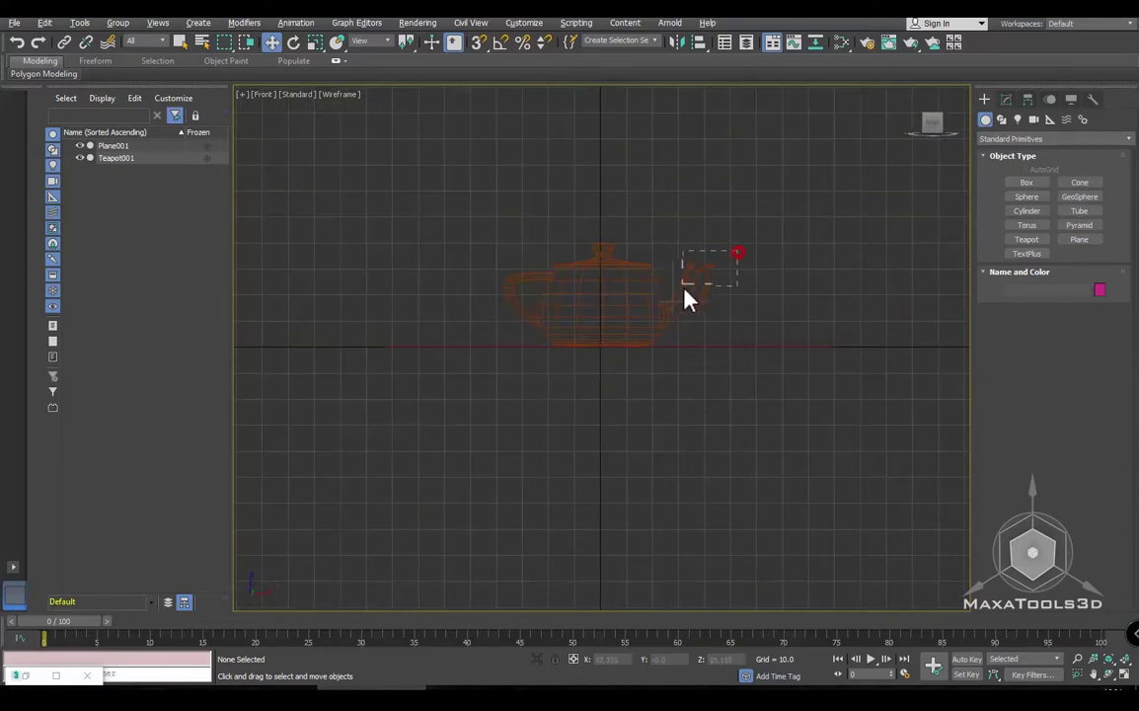
left_click(1103, 293)
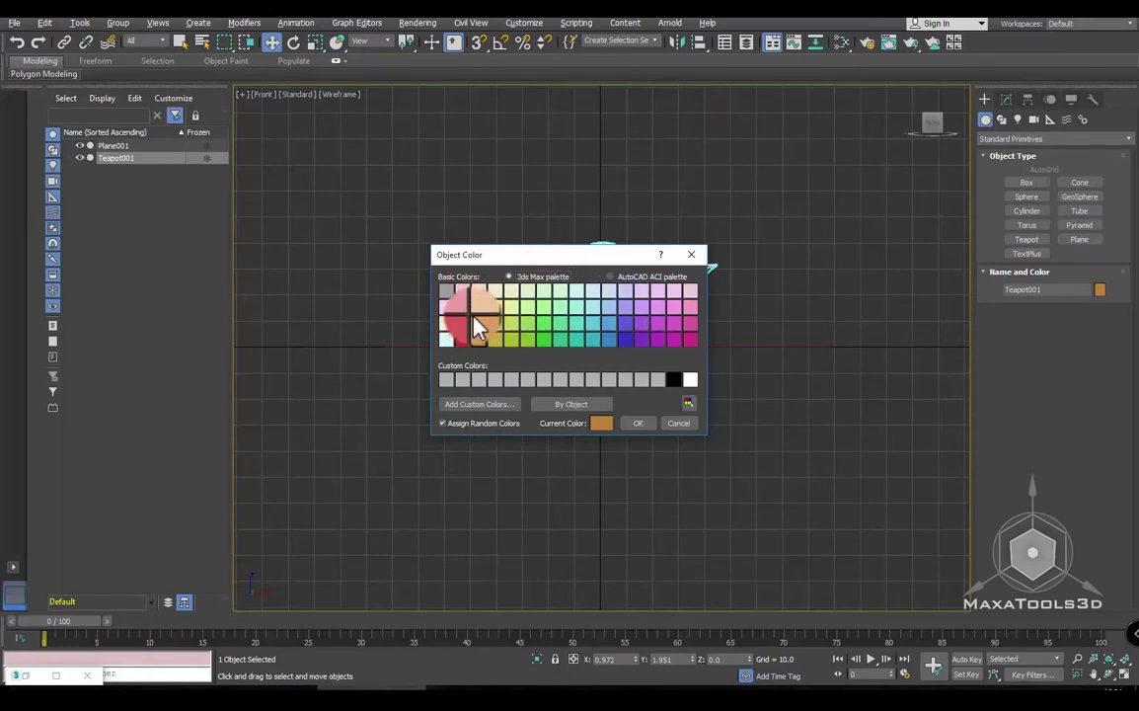
left_click(691, 254)
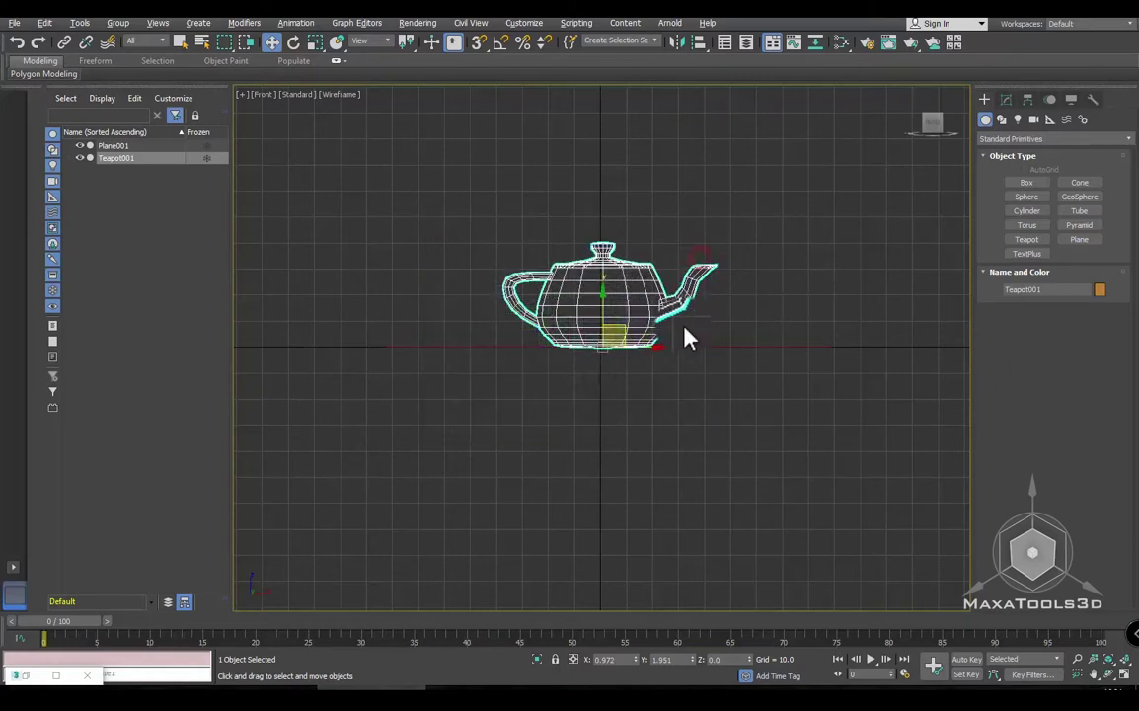
key("F3")
key("F3")
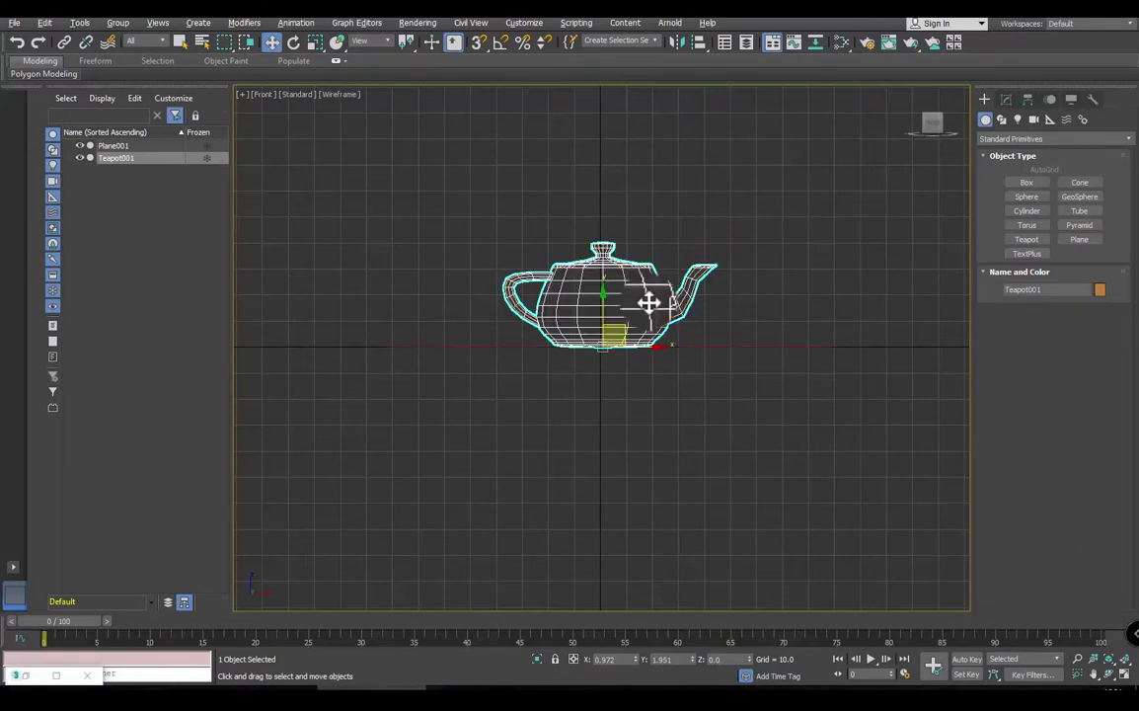
middle_click_drag(689, 376, 695, 389)
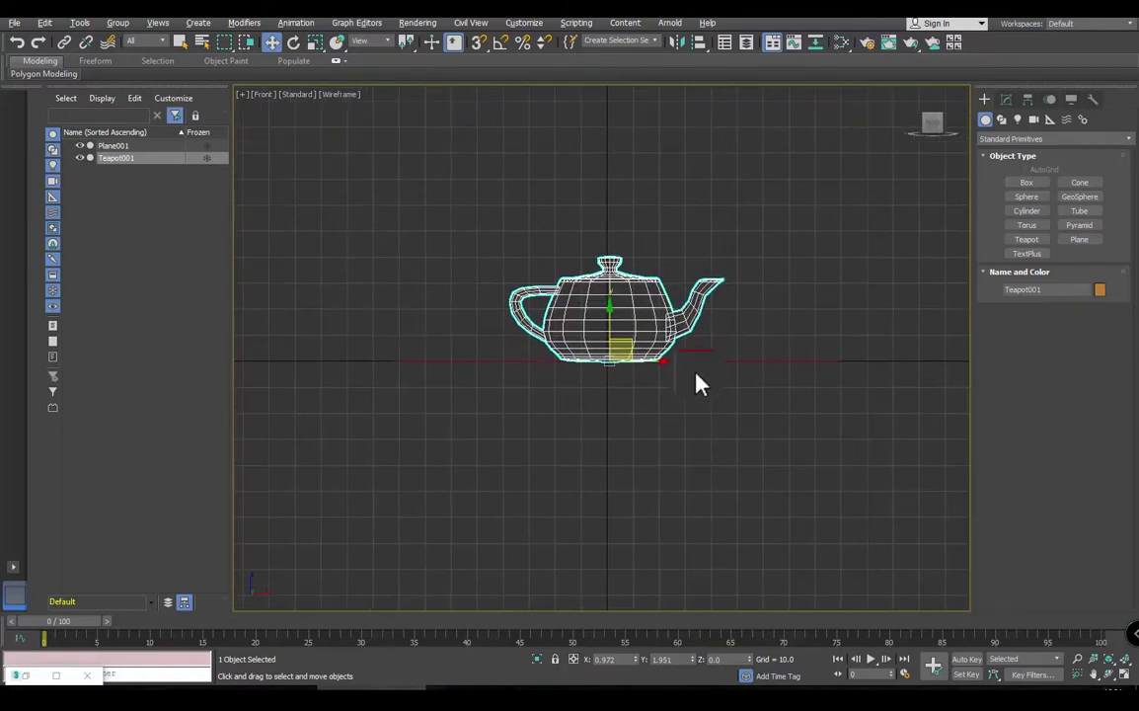
key("alt+w")
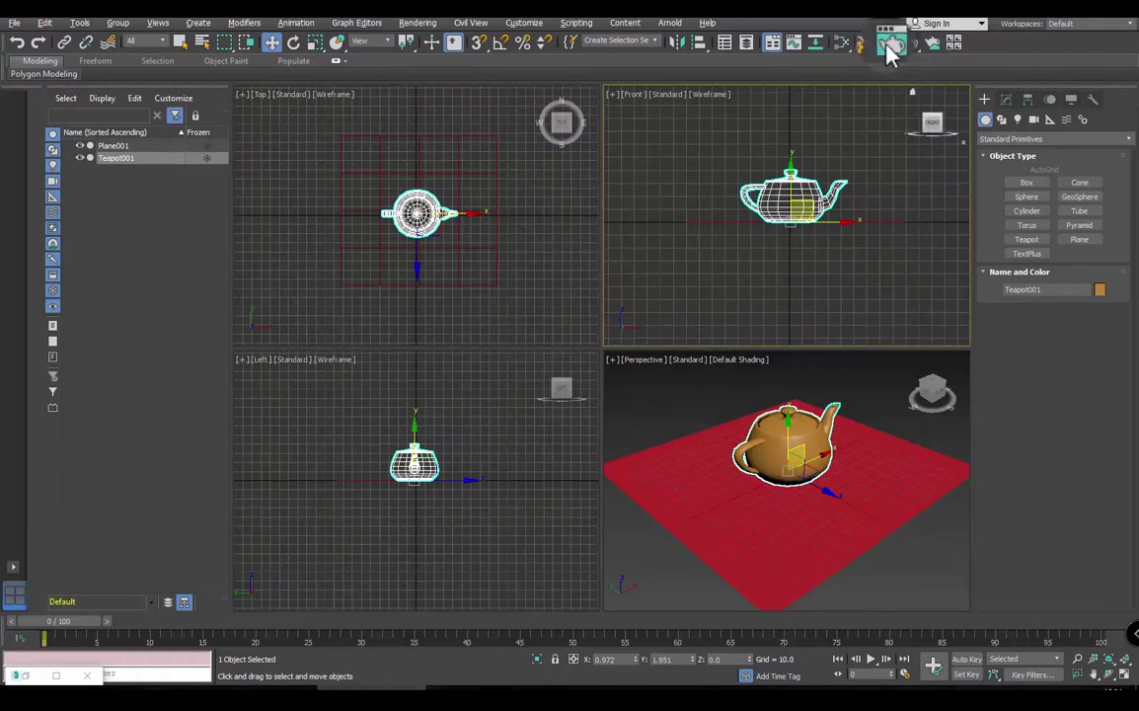
Step: Open Slate maximised and drag the splitter to widen the Material/Map Browser panel
left_click(844, 47)
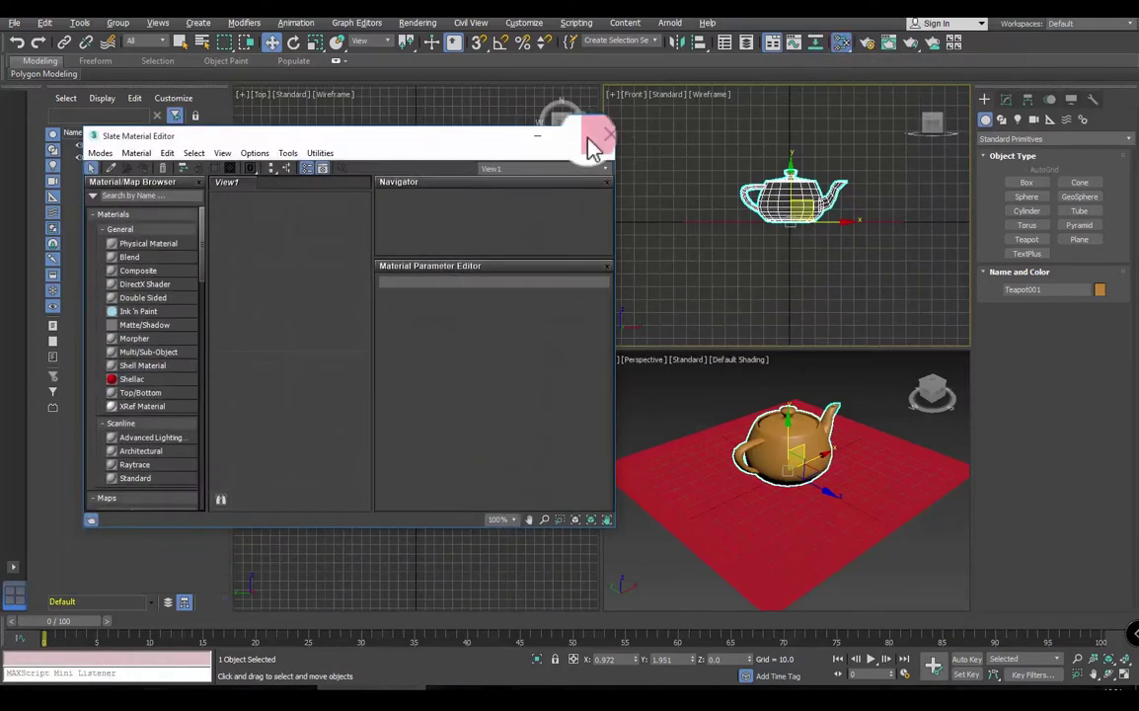
left_click(576, 136)
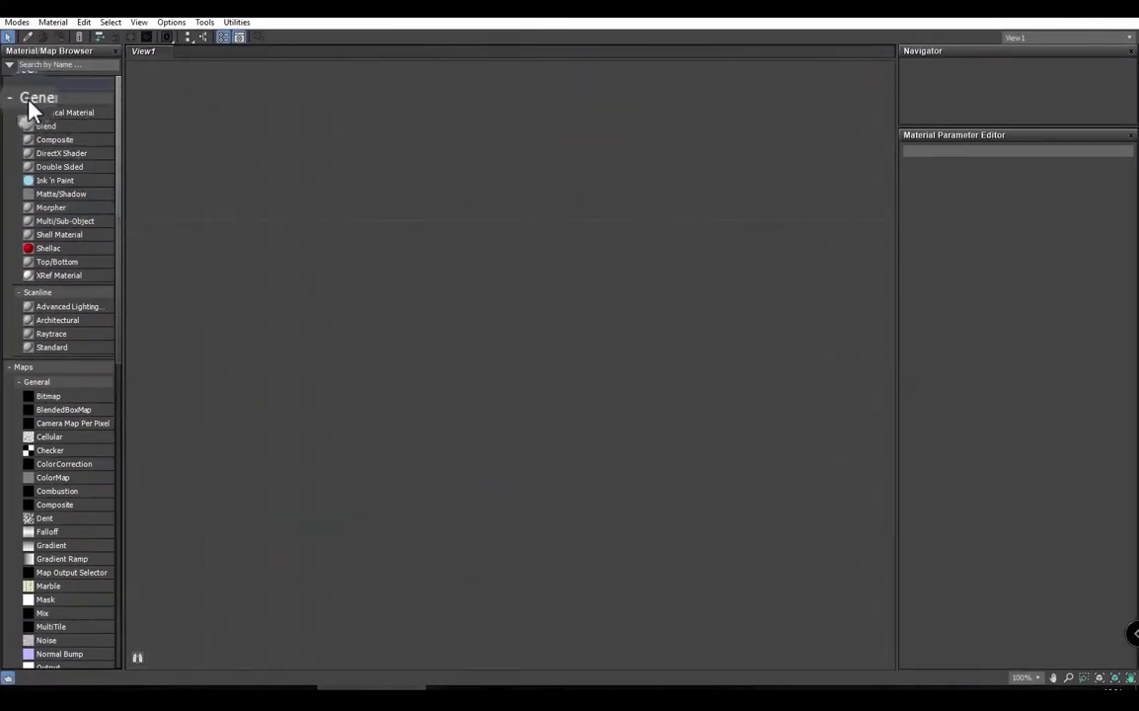
left_click_drag(119, 225, 179, 226)
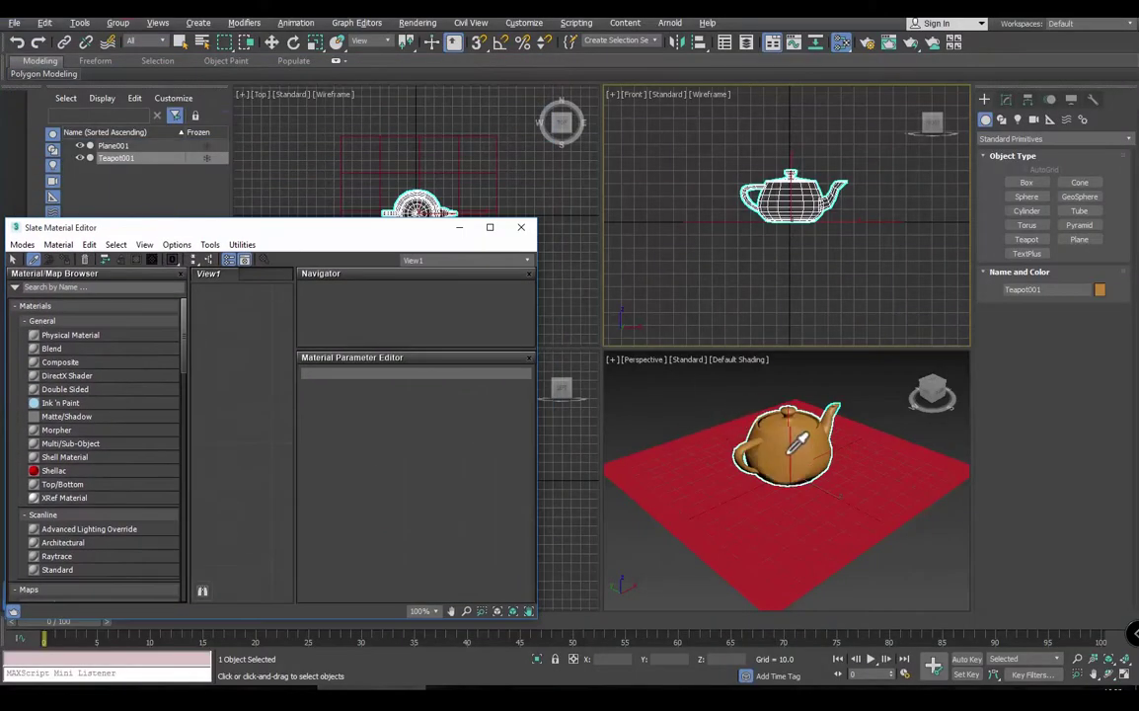
left_click(489, 227)
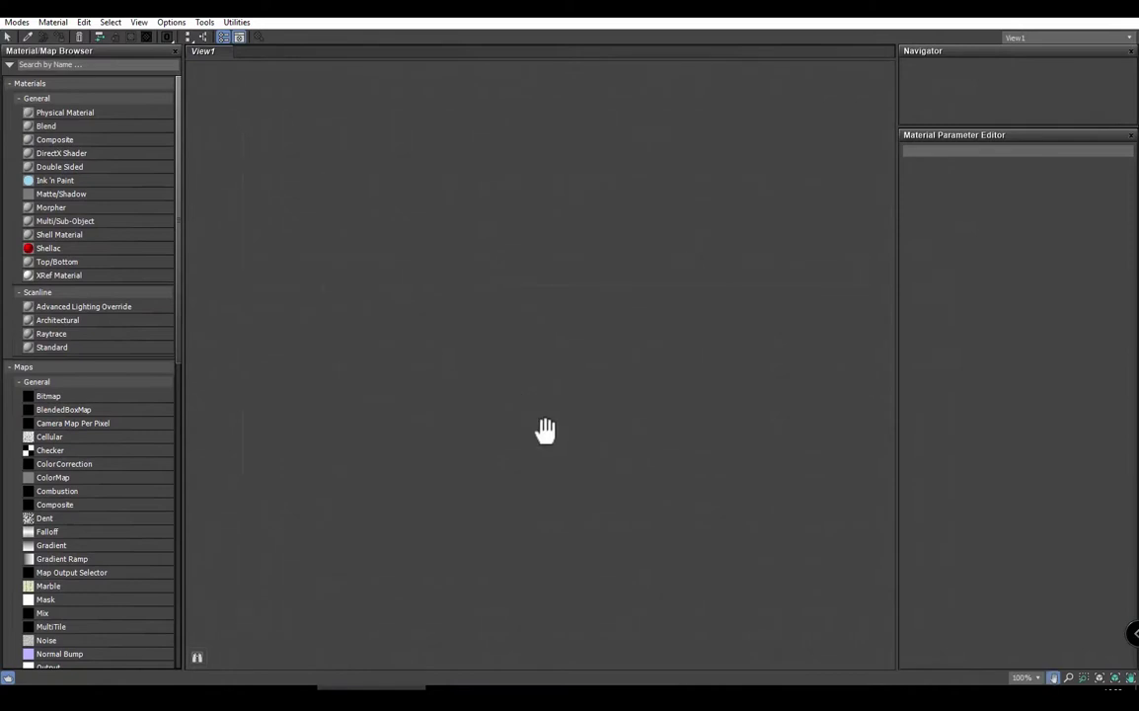
key("Escape")
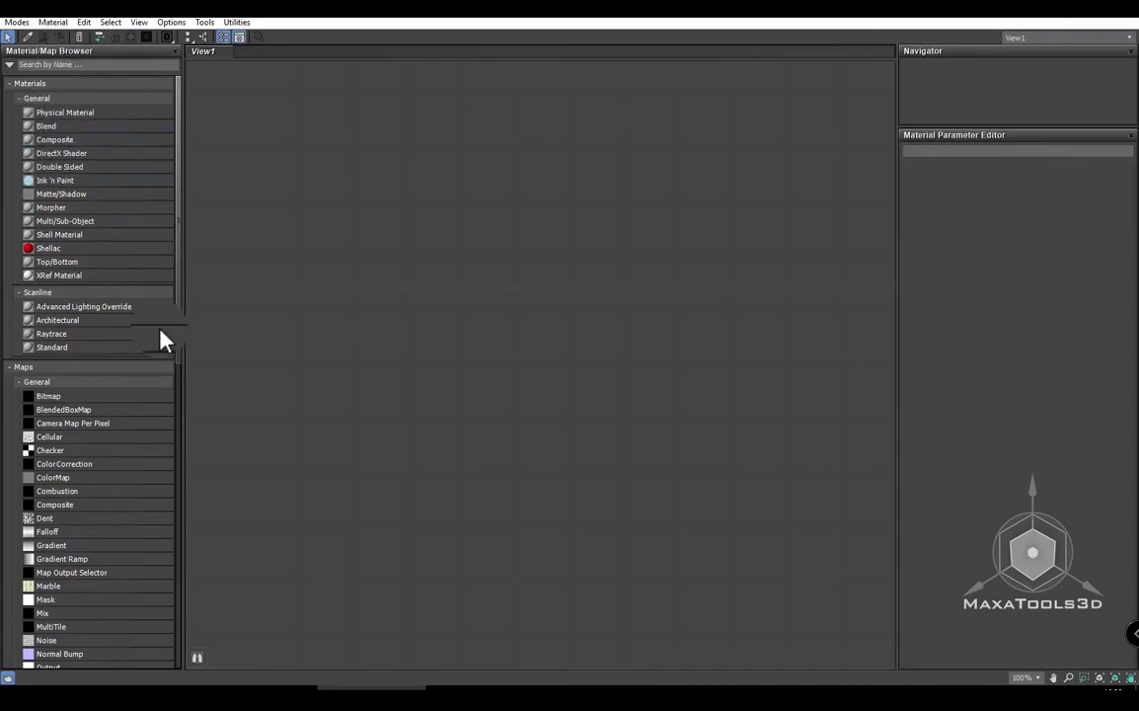
scroll(39, 464, "down", 3)
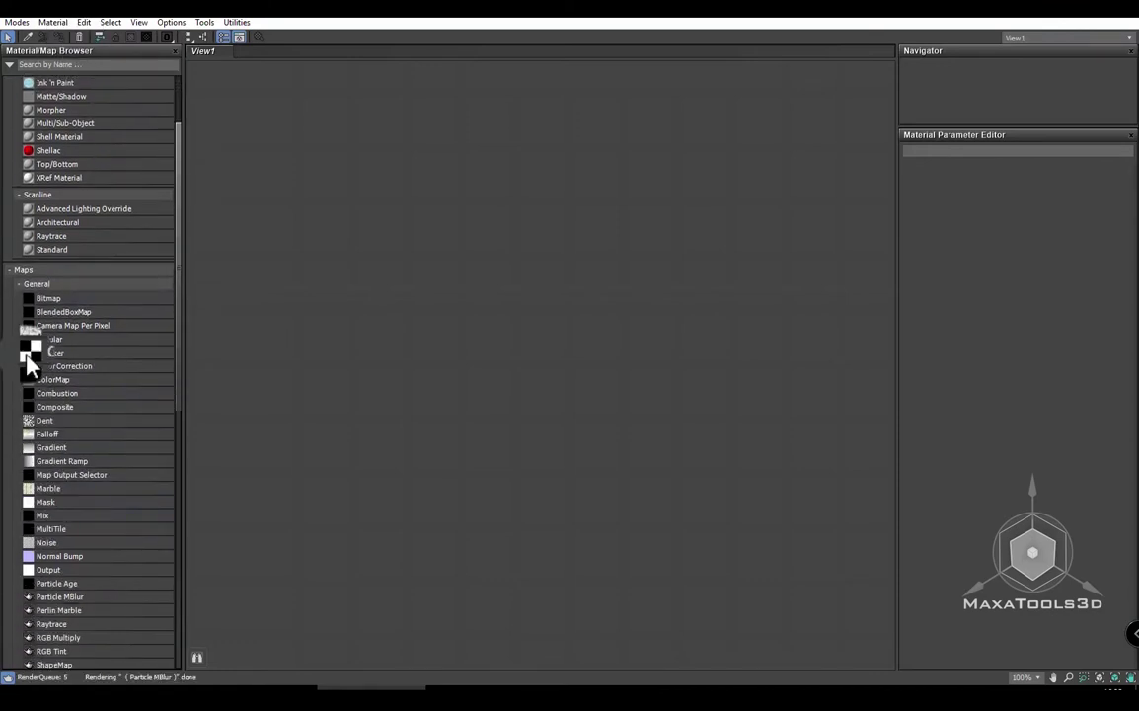
scroll(55, 457, "down", 3)
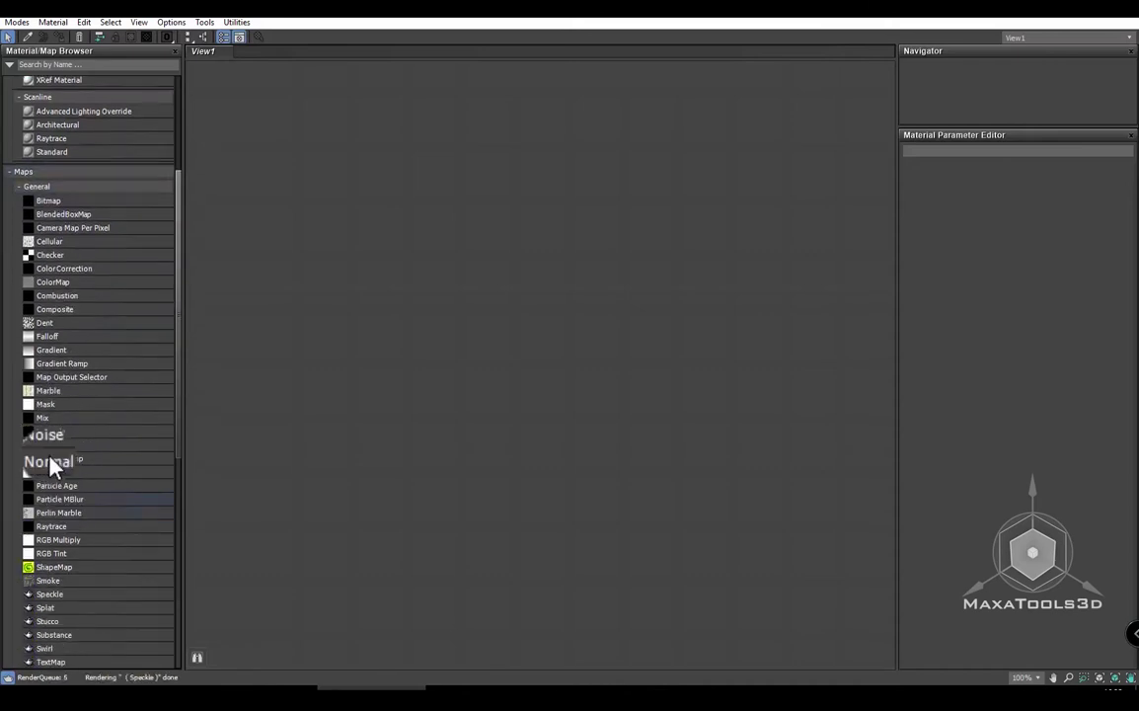
scroll(54, 366, "up", 2)
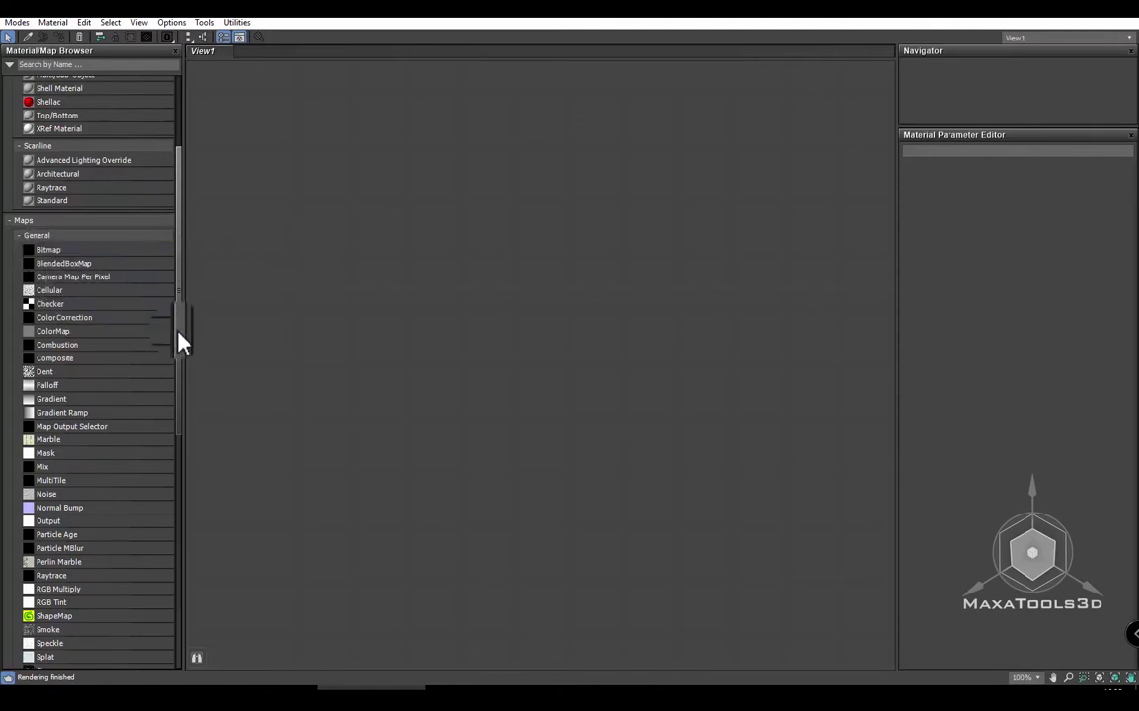
left_click_drag(181, 341, 181, 257)
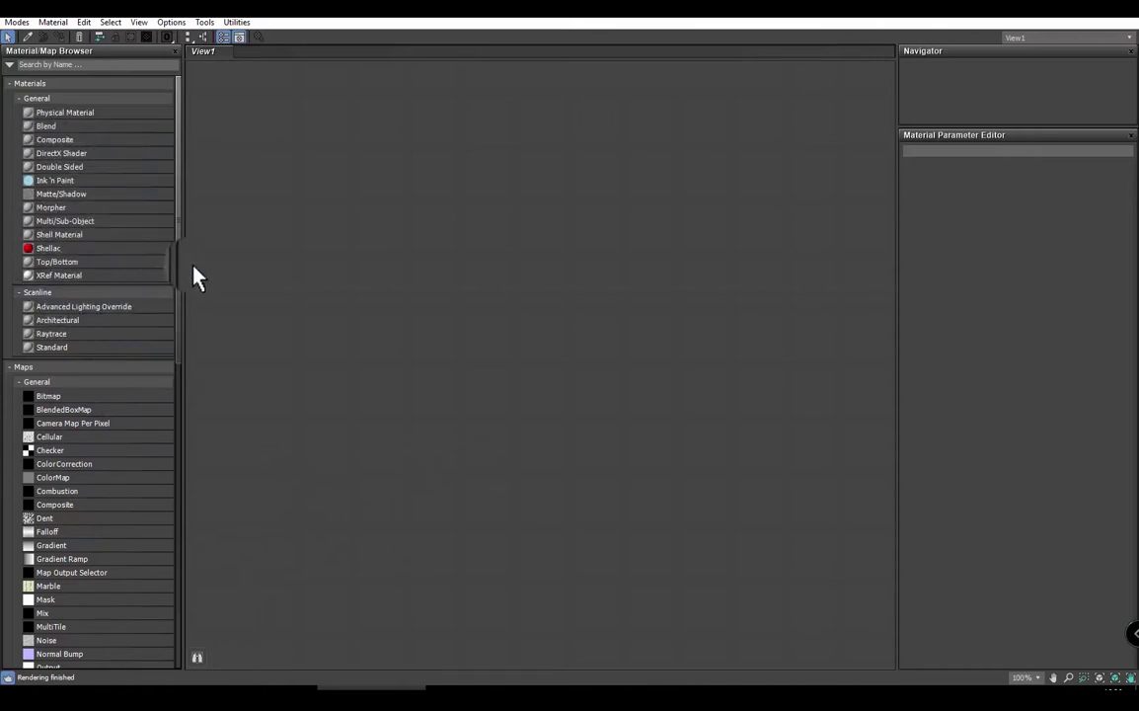
Step: Browse the General and Scanline material categories, reviewing Ink 'n Paint, Shellac, Matte/Shadow, Morpher and Multi/Sub-Object
left_click(18, 99)
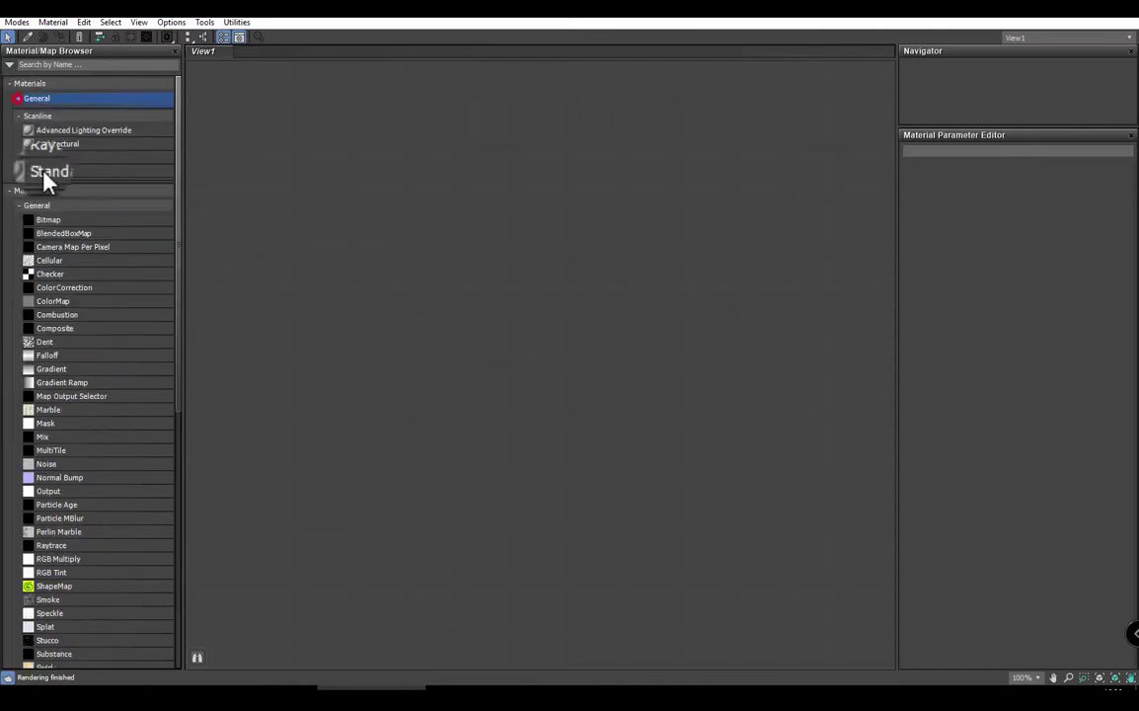
left_click(18, 115)
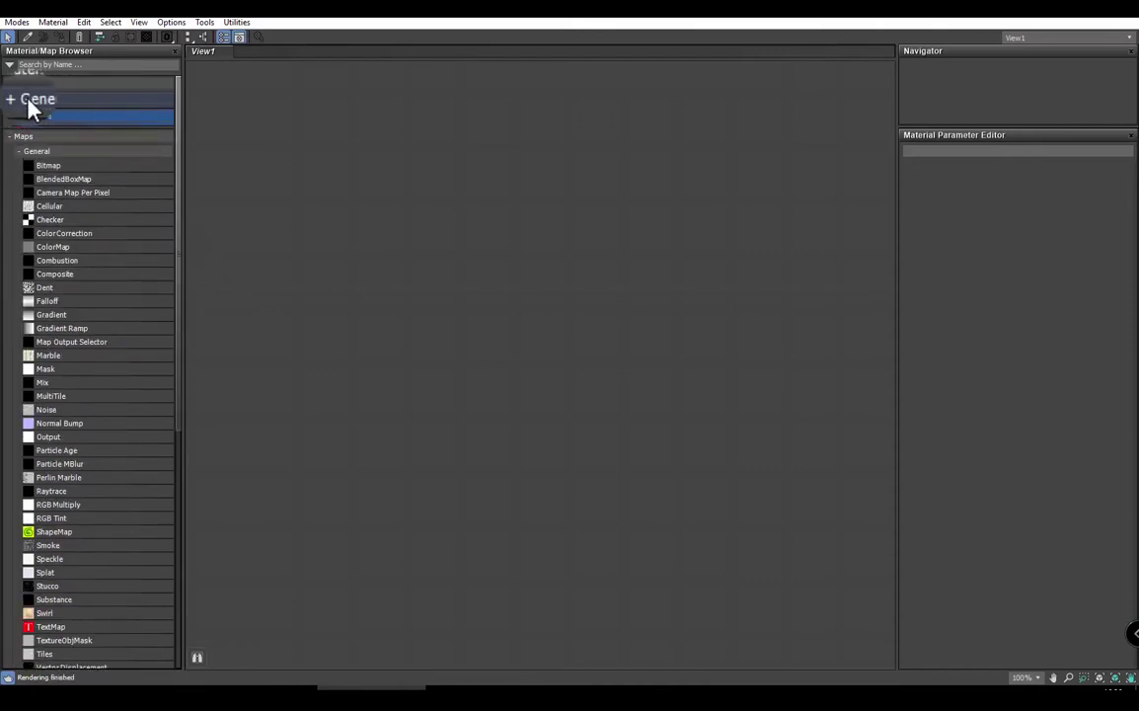
left_click(21, 100)
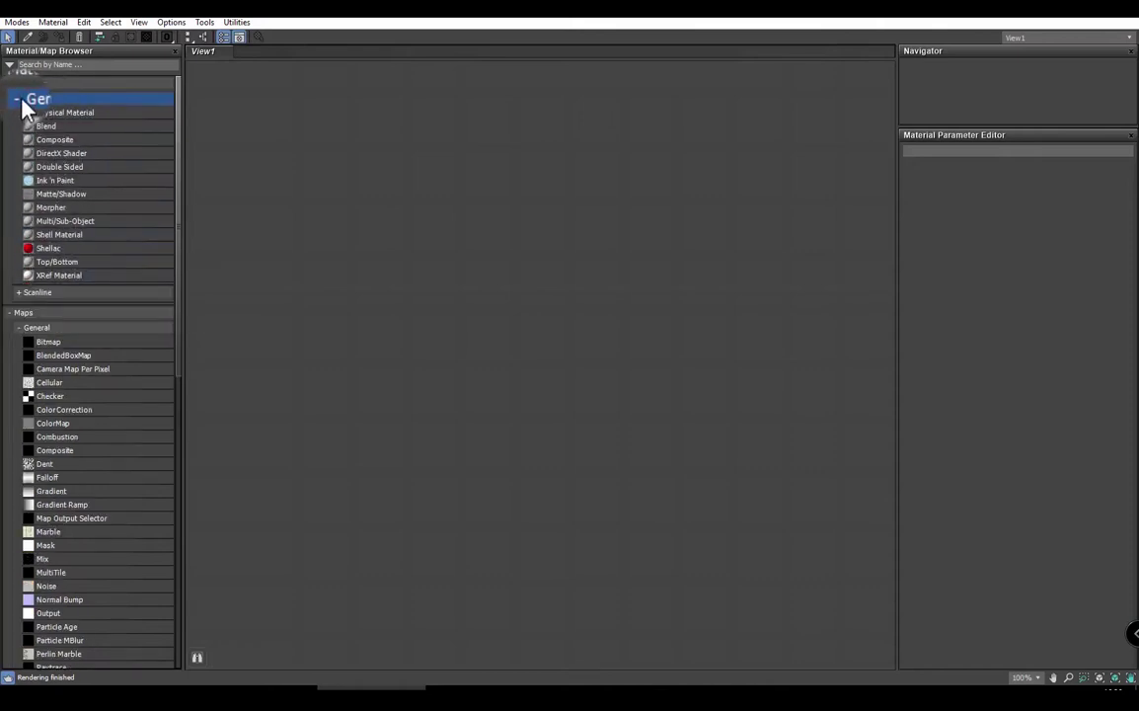
left_click(19, 98)
left_click(20, 114)
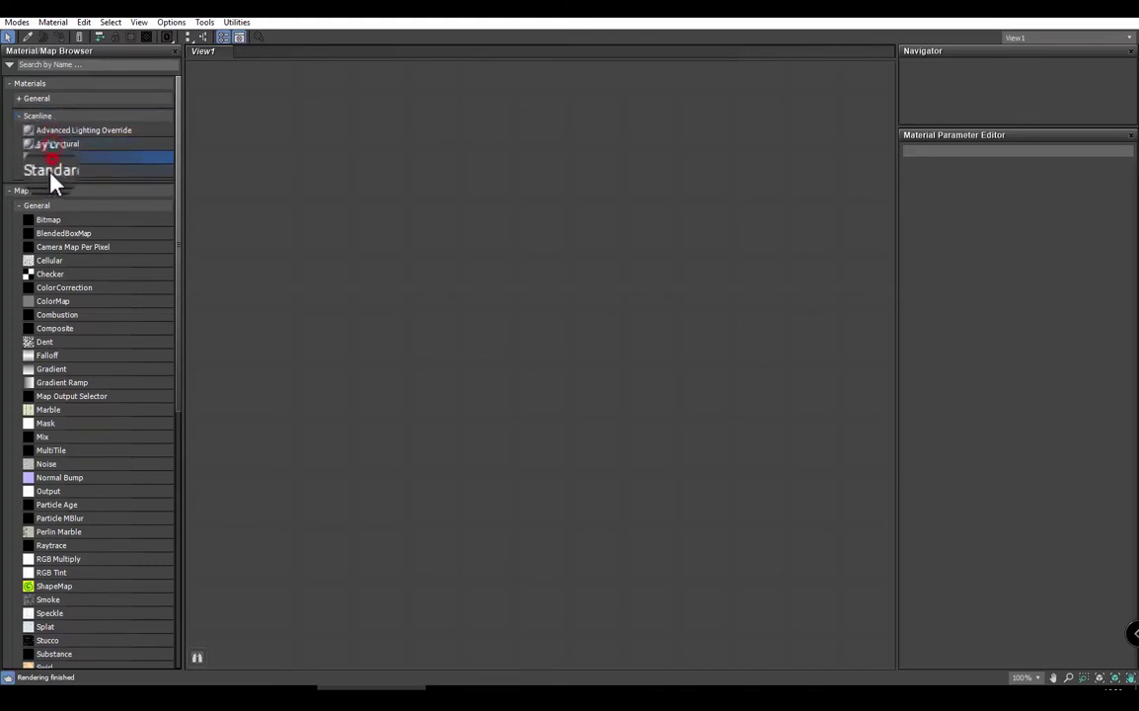
left_click(21, 117)
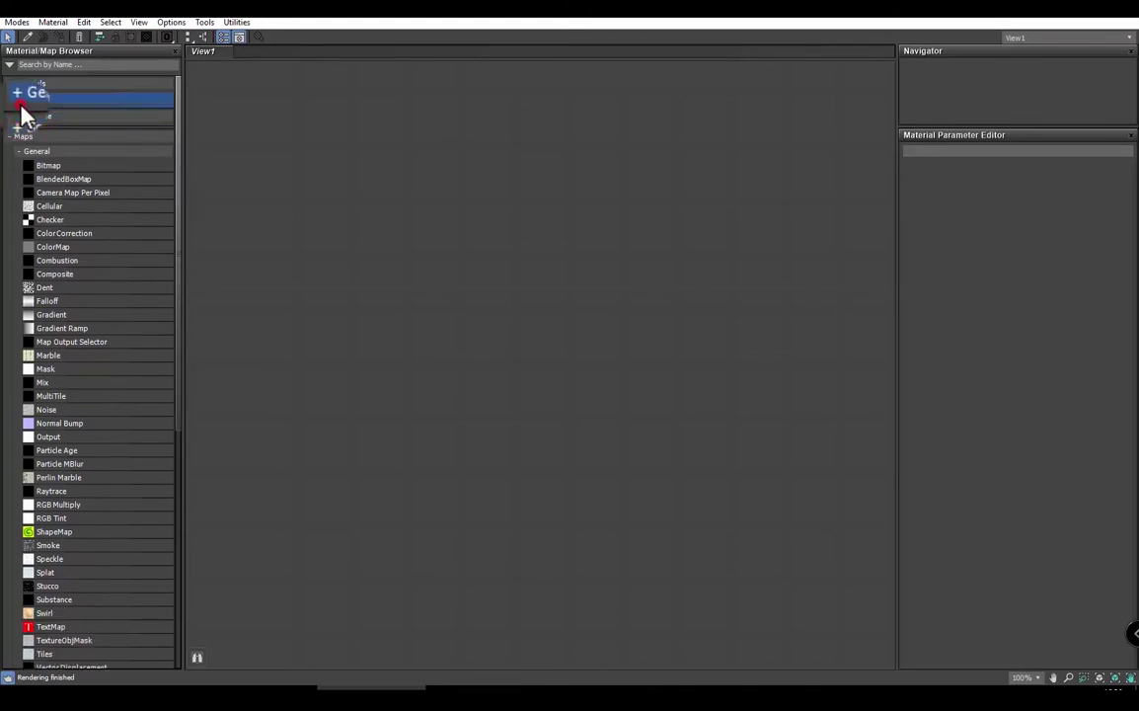
left_click(18, 98)
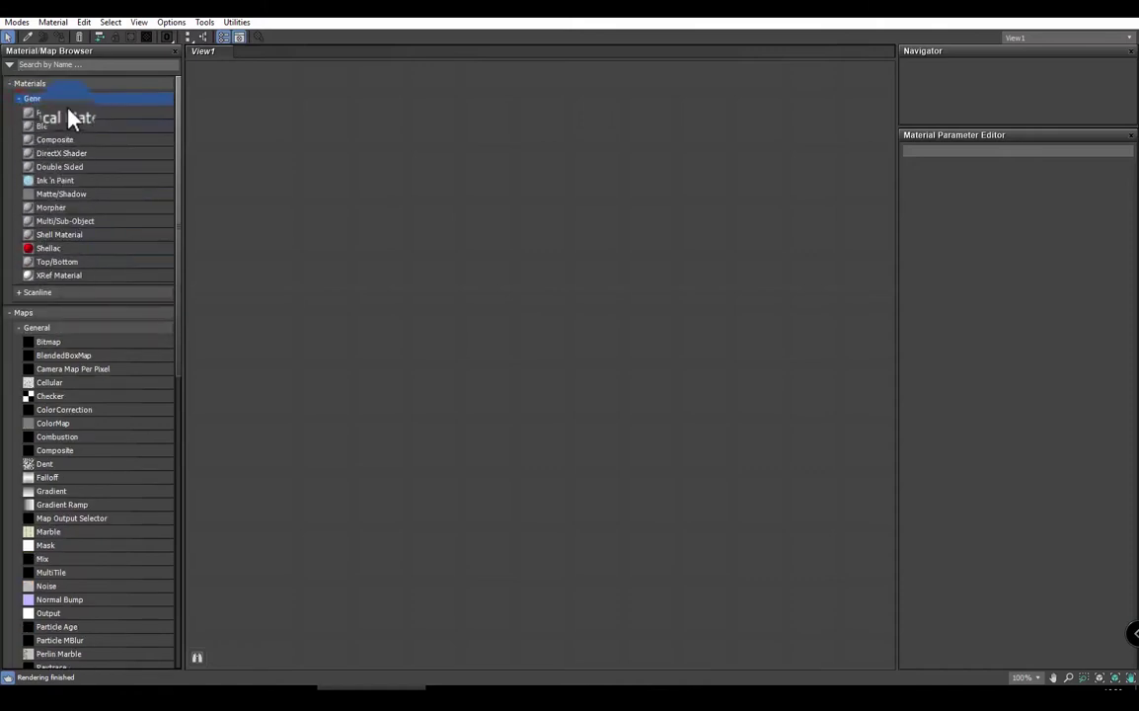
left_click(45, 181)
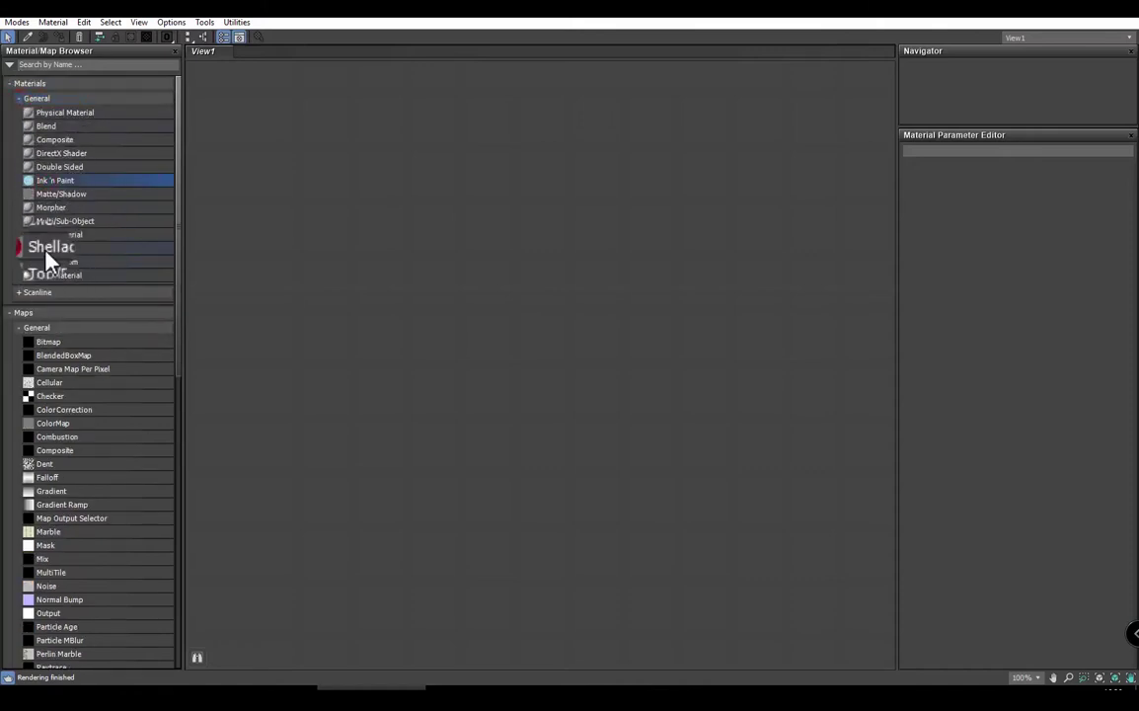
left_click(46, 249)
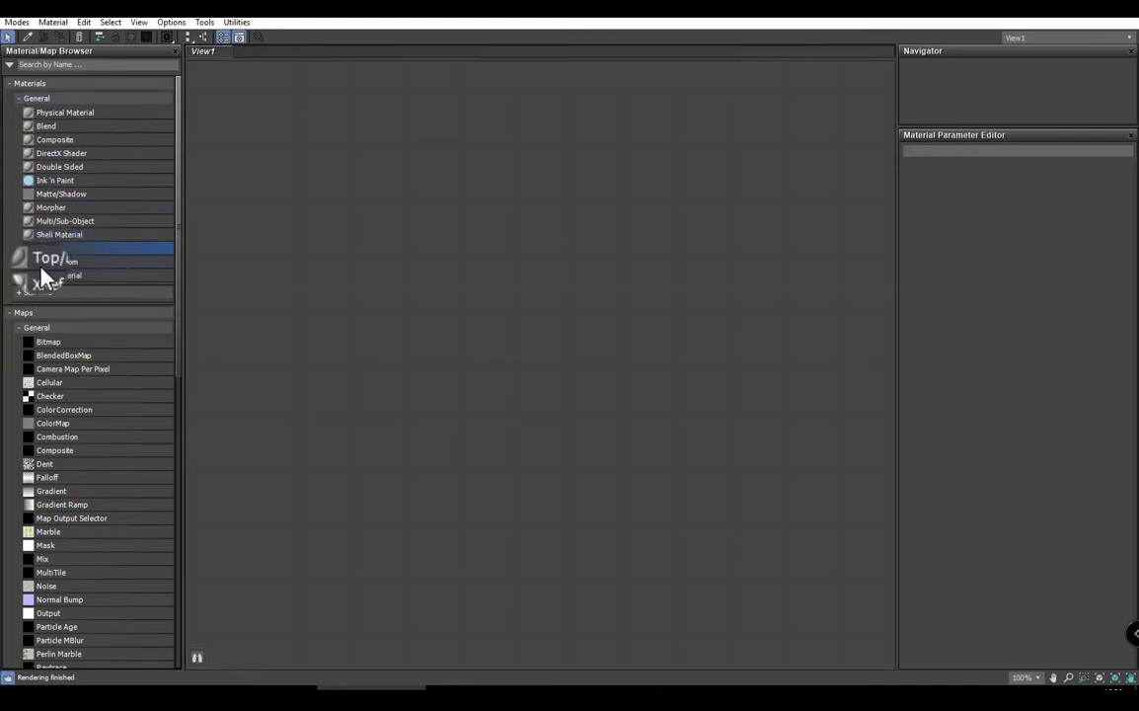
left_click(45, 194)
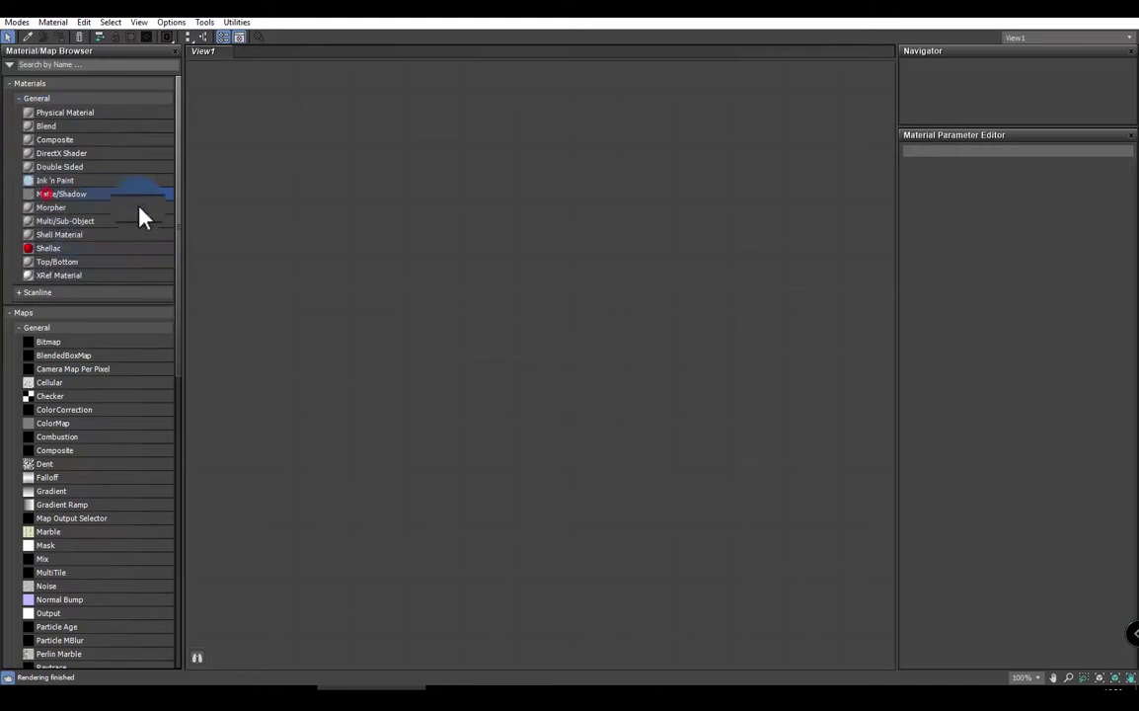
left_click(45, 208)
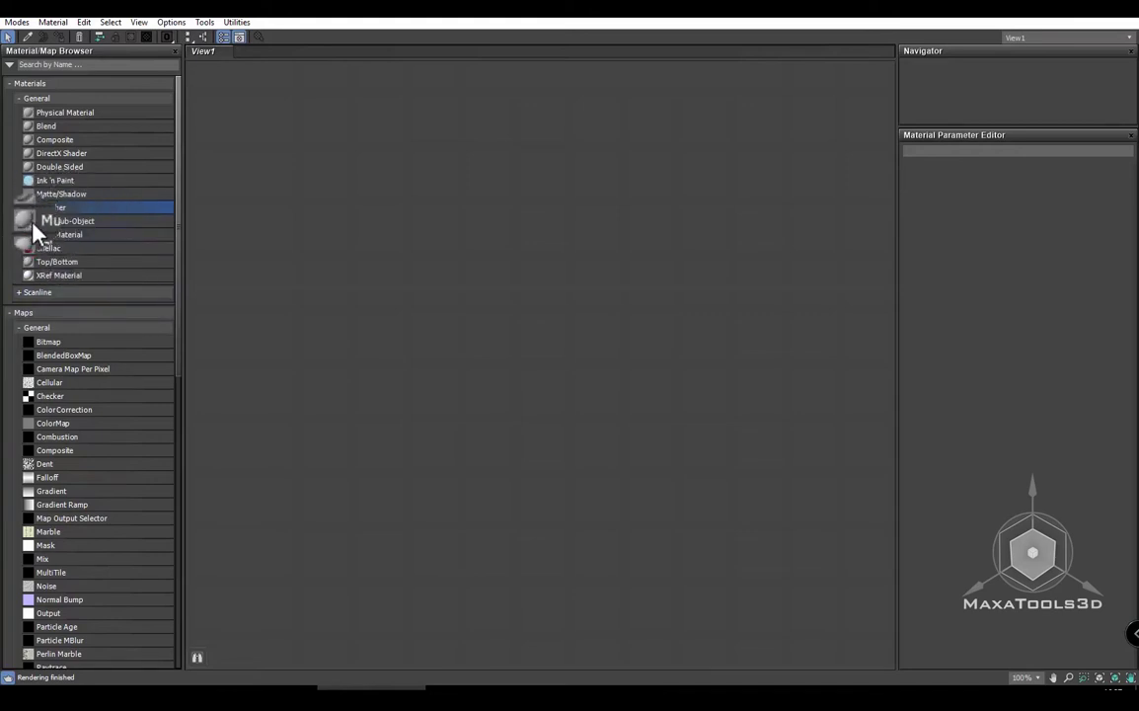
left_click(57, 221)
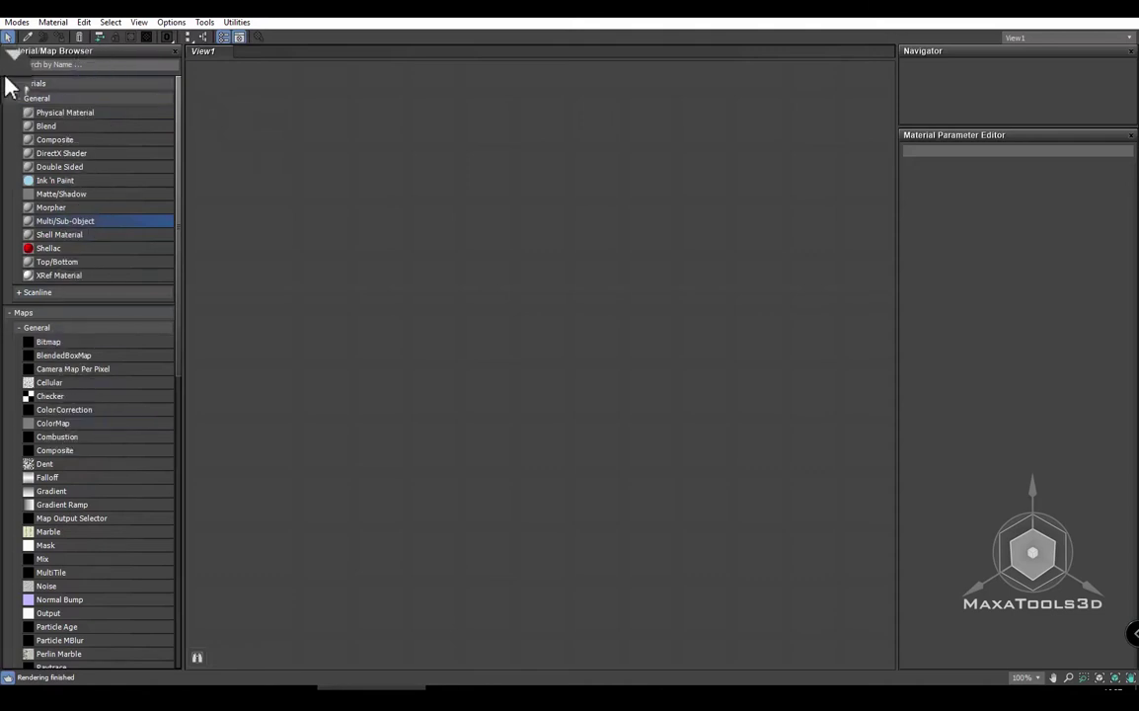
Step: Expand Maps to list General map types like Bitmap, then reopen General and Scanline materials
left_click(21, 99)
left_click(20, 151)
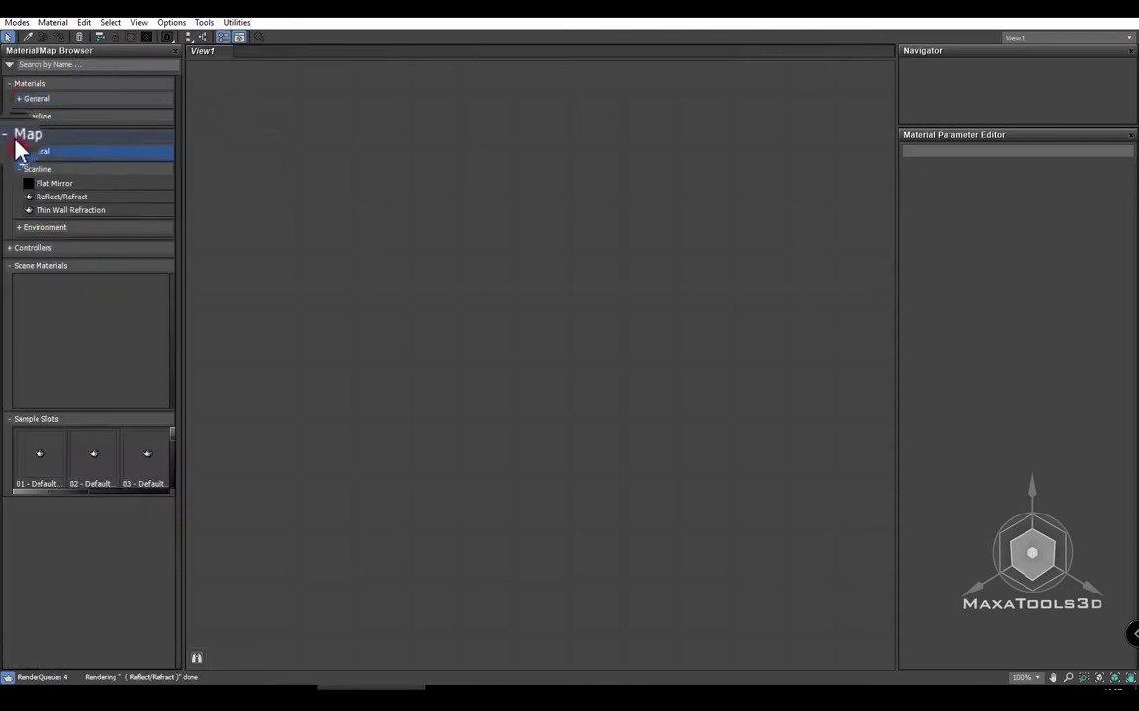
left_click(14, 136)
left_click(15, 138)
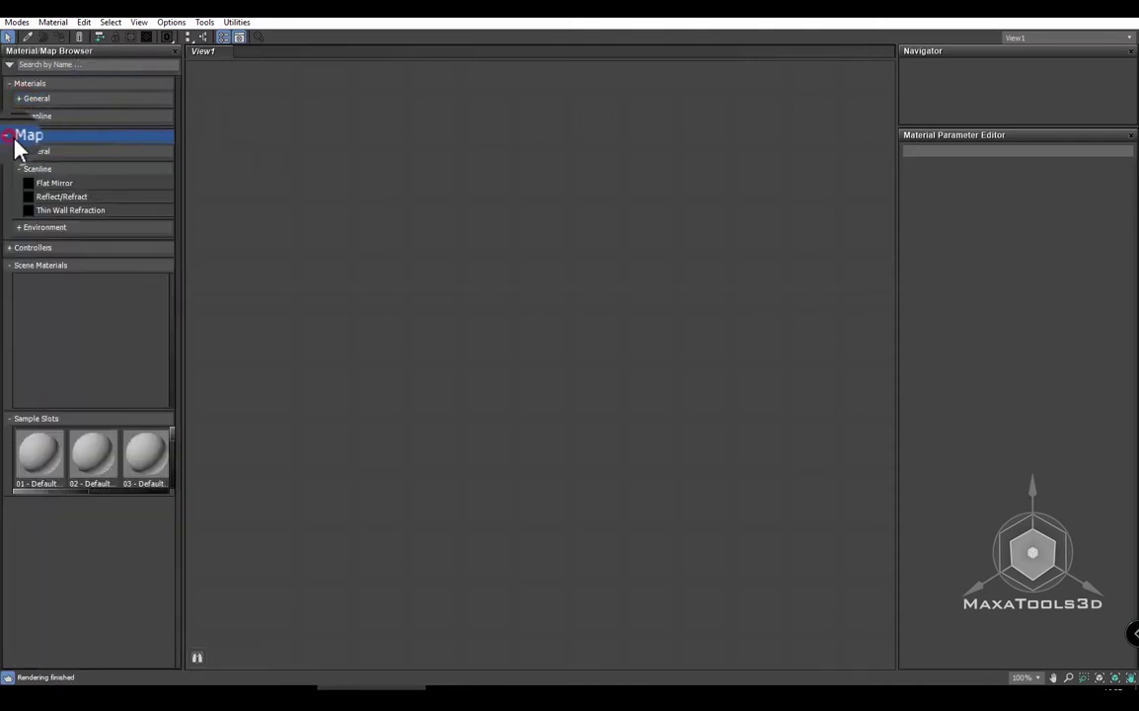
left_click(20, 151)
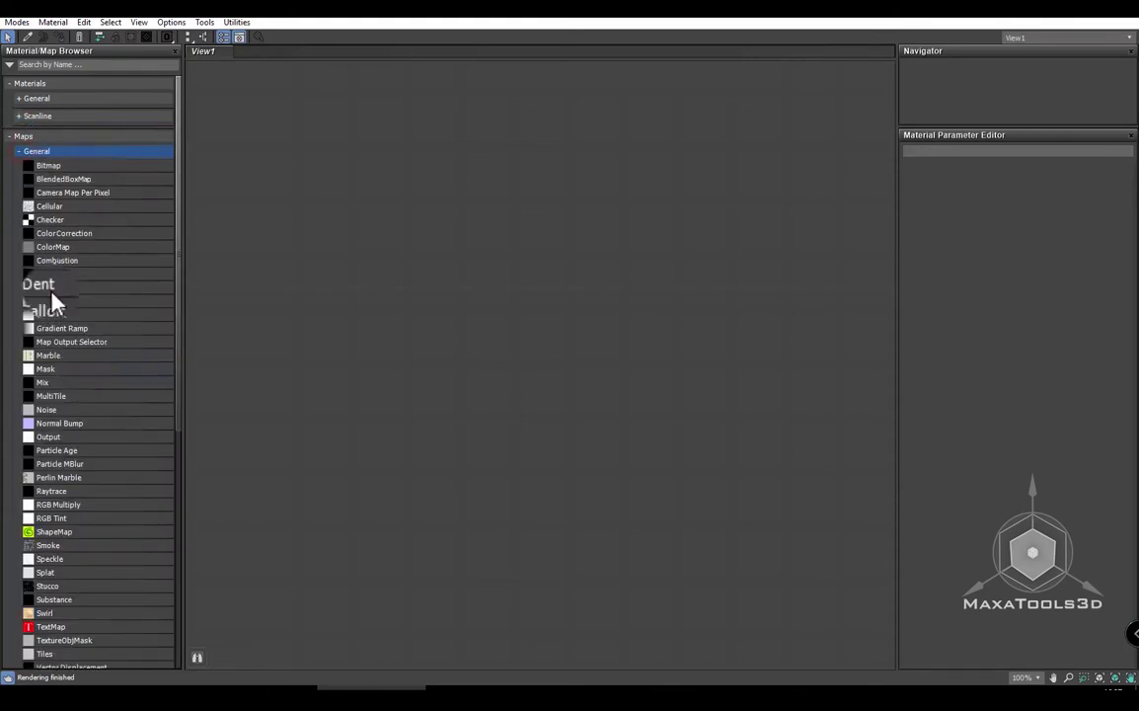
left_click(48, 165)
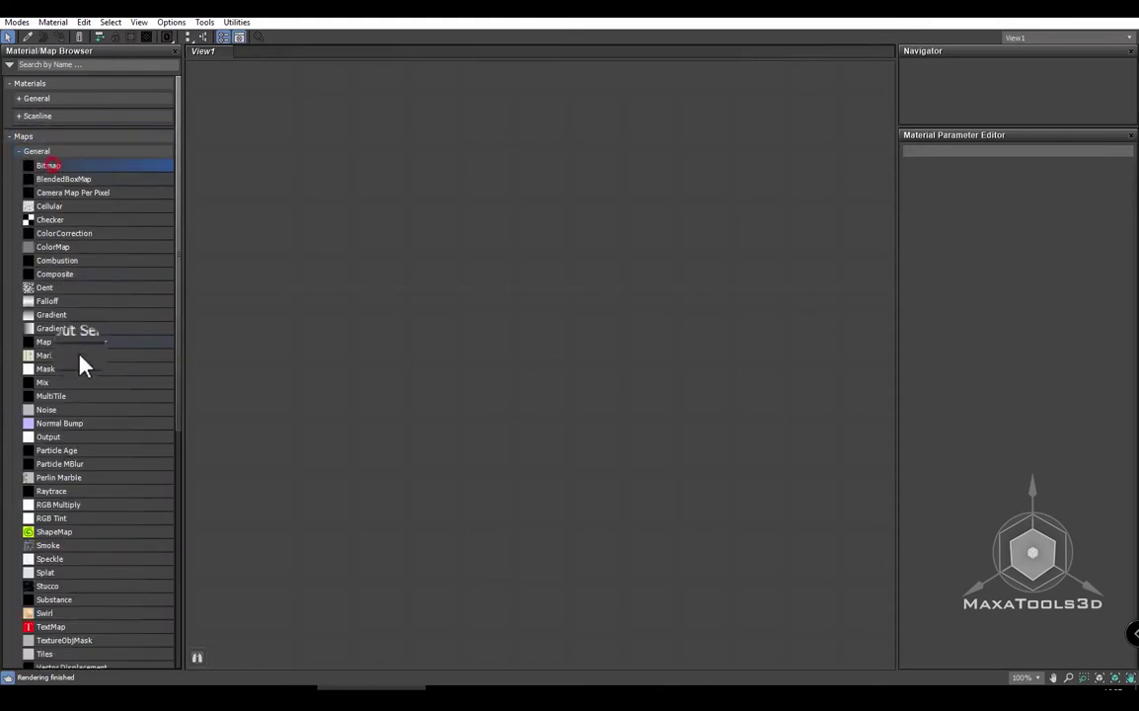
left_click(22, 98)
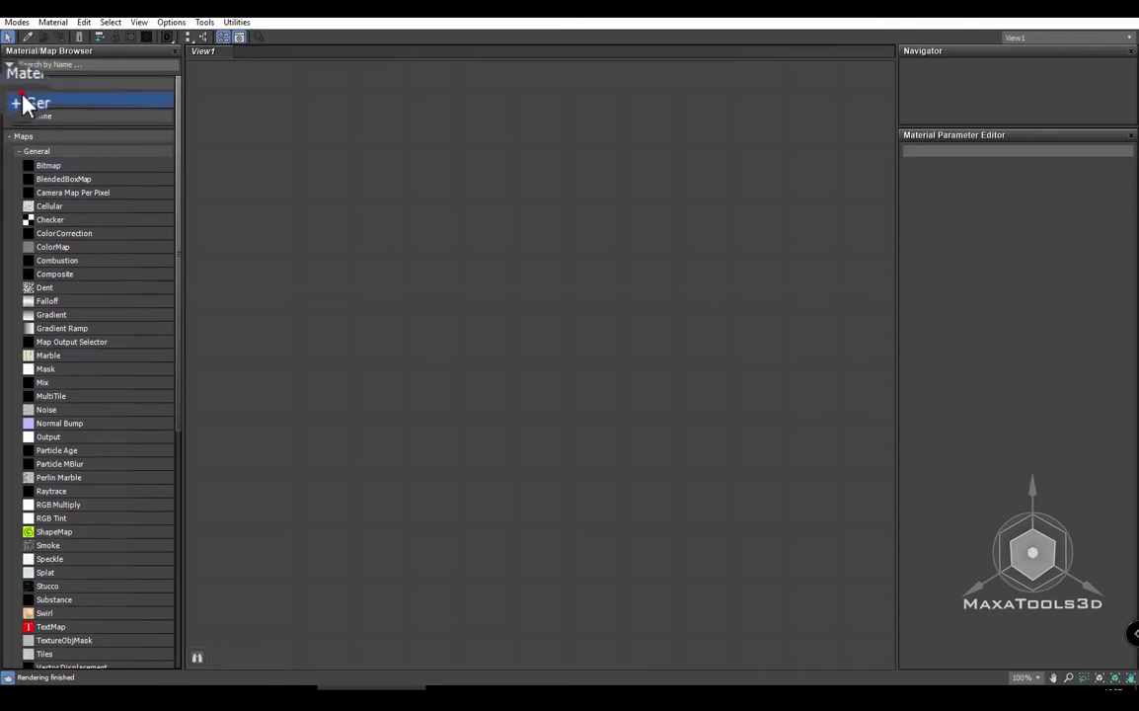
left_click(21, 99)
left_click(21, 99)
left_click(21, 99)
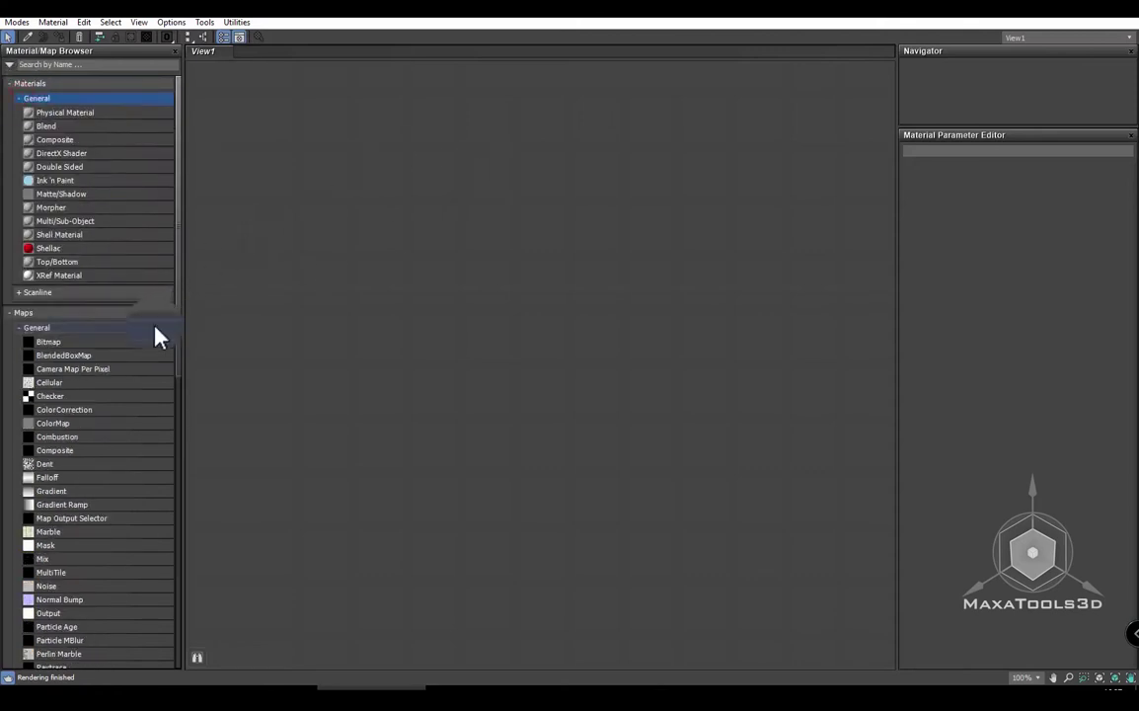
left_click(49, 292)
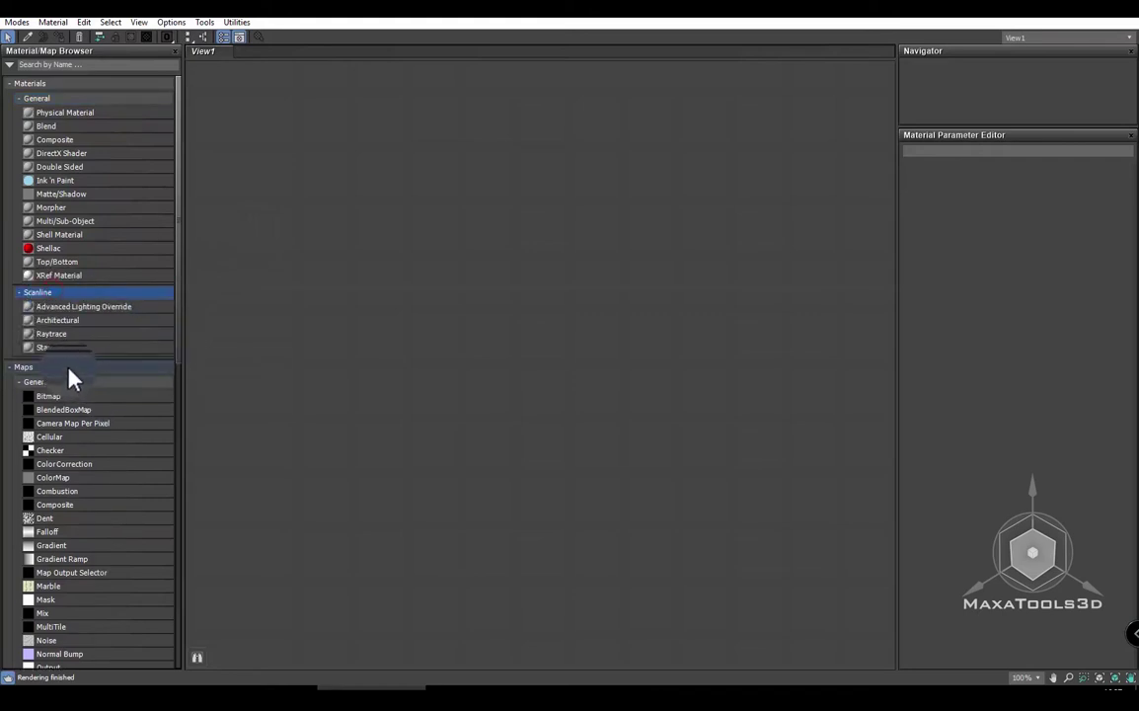
Step: Drag a Standard material from the Scanline list into View1, creating Material #25
left_click_drag(67, 370, 40, 355)
mouse_move(54, 288)
left_mouse_down()
mouse_move(39, 308)
mouse_move(433, 247)
left_mouse_up()
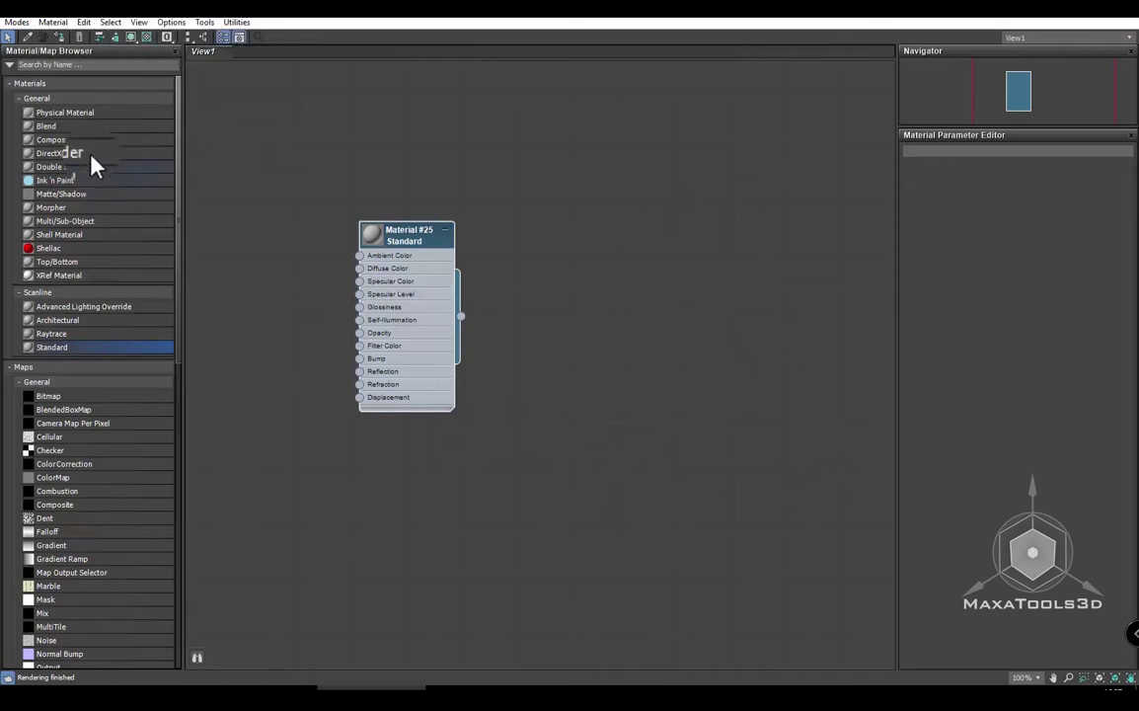
mouse_move(60, 320)
left_mouse_down()
mouse_move(84, 341)
mouse_move(395, 255)
left_mouse_up()
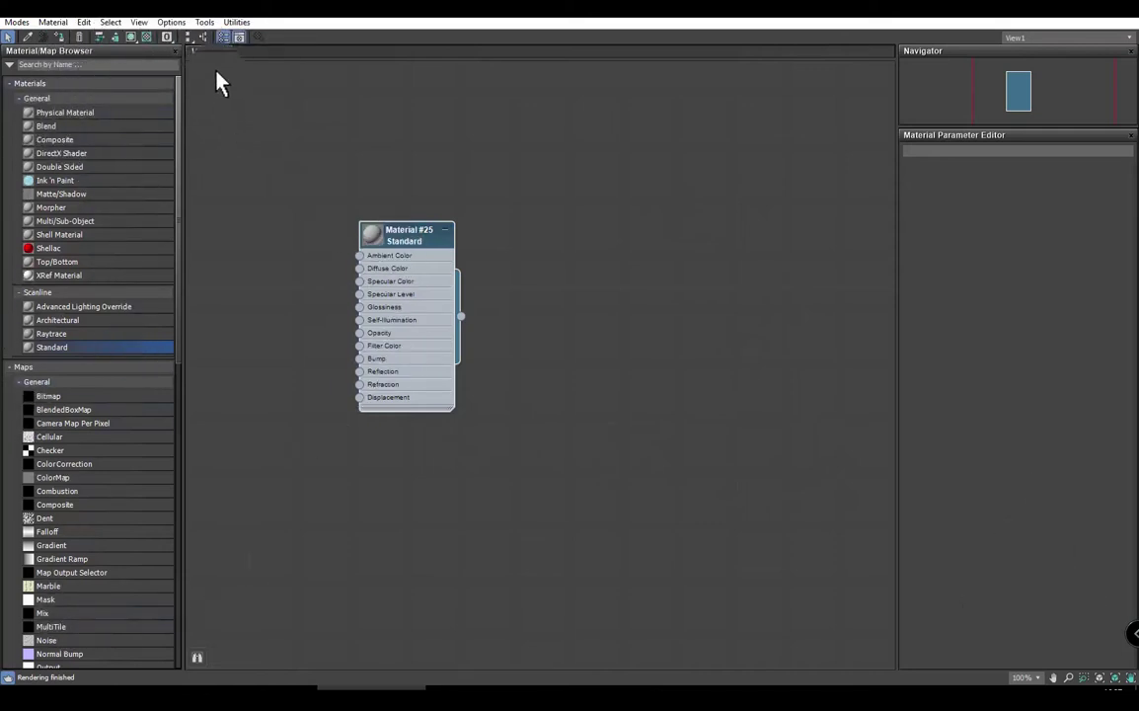
Step: Create a new empty node view named View2
right_click(248, 49)
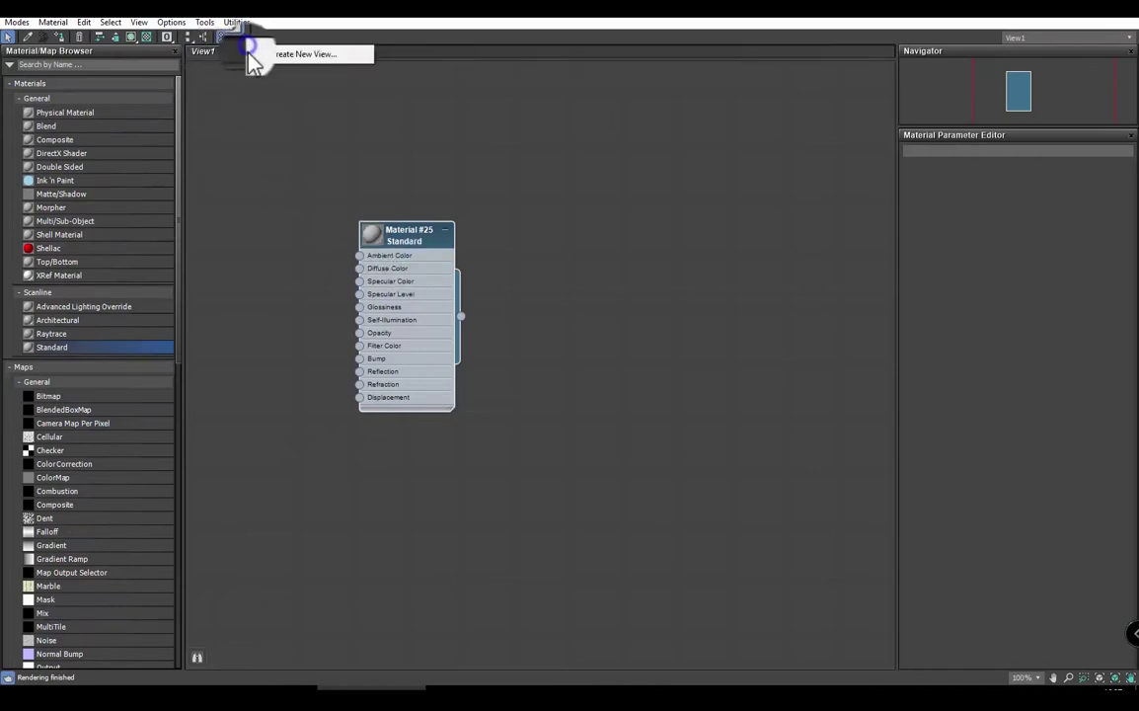
left_click(276, 50)
left_click(282, 70)
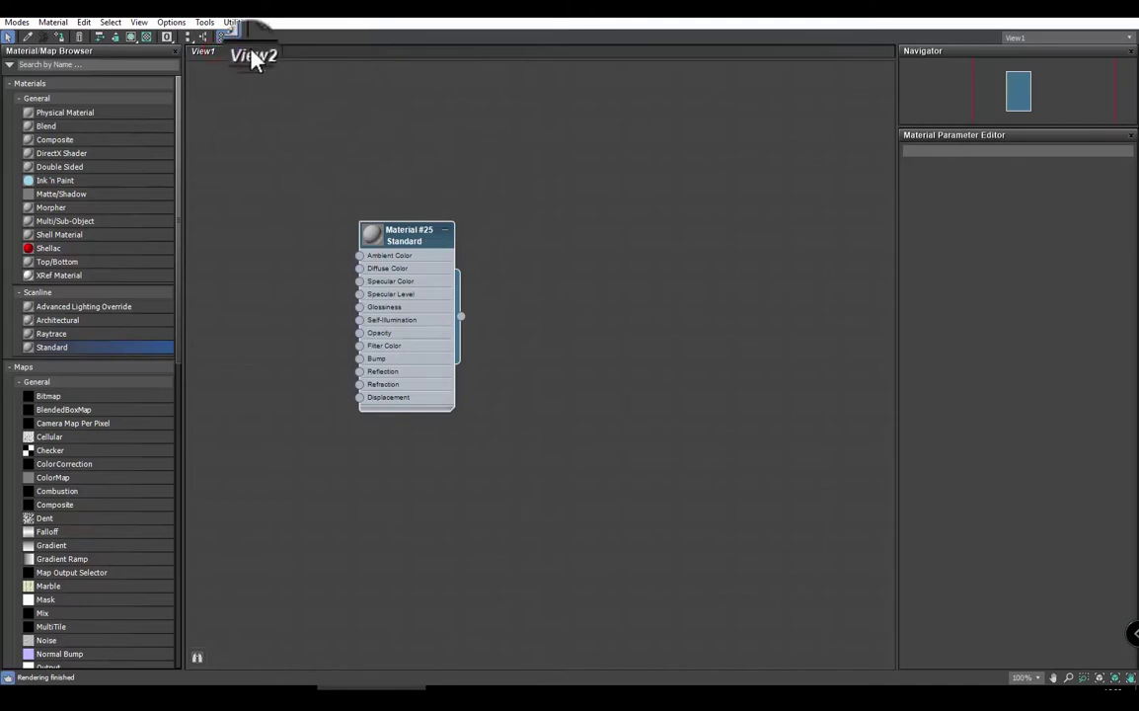
Step: Return to View1 and pan and zoom until Material #25 is centred
left_click(203, 52)
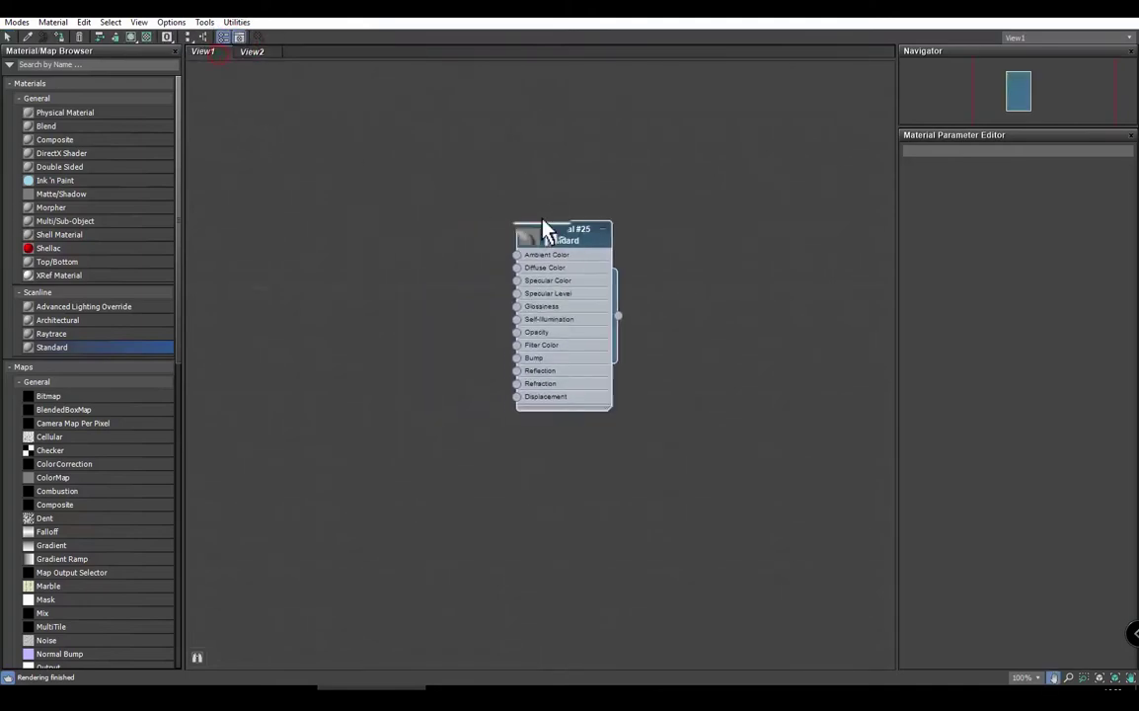
middle_click_drag(539, 237, 497, 212)
scroll(496, 213, "up", 1)
scroll(483, 216, "down", 1)
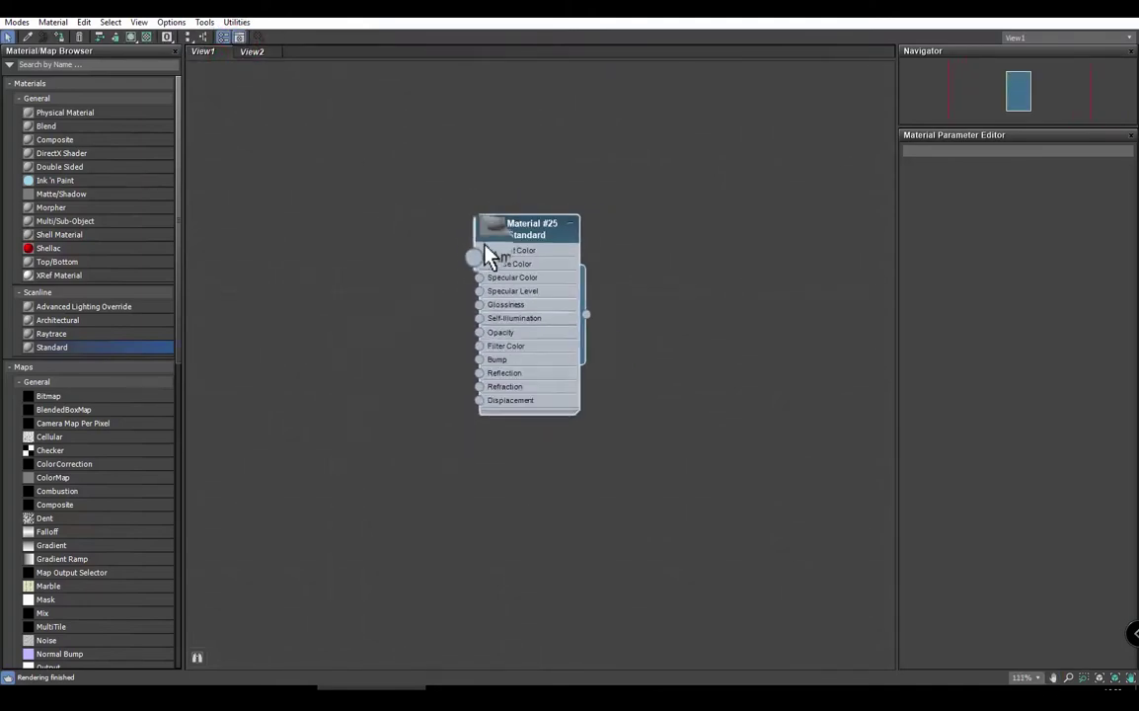
scroll(491, 249, "up", 2)
scroll(485, 247, "up", 2)
mouse_move(513, 266)
middle_mouse_down()
mouse_move(394, 224)
mouse_move(374, 237)
mouse_move(486, 221)
mouse_move(419, 267)
middle_mouse_up()
scroll(425, 296, "down", 2)
mouse_move(431, 336)
middle_mouse_down()
mouse_move(526, 185)
mouse_move(349, 261)
middle_mouse_up()
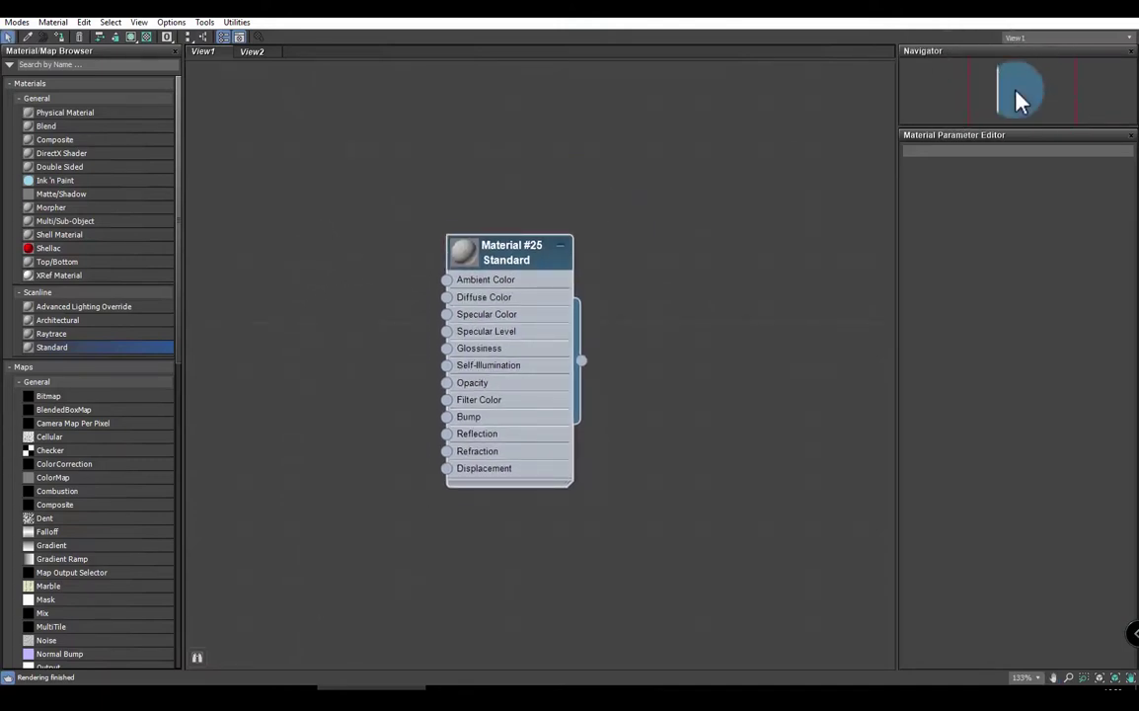
mouse_move(1049, 102)
left_mouse_down()
mouse_move(1027, 97)
mouse_move(1051, 98)
left_mouse_up()
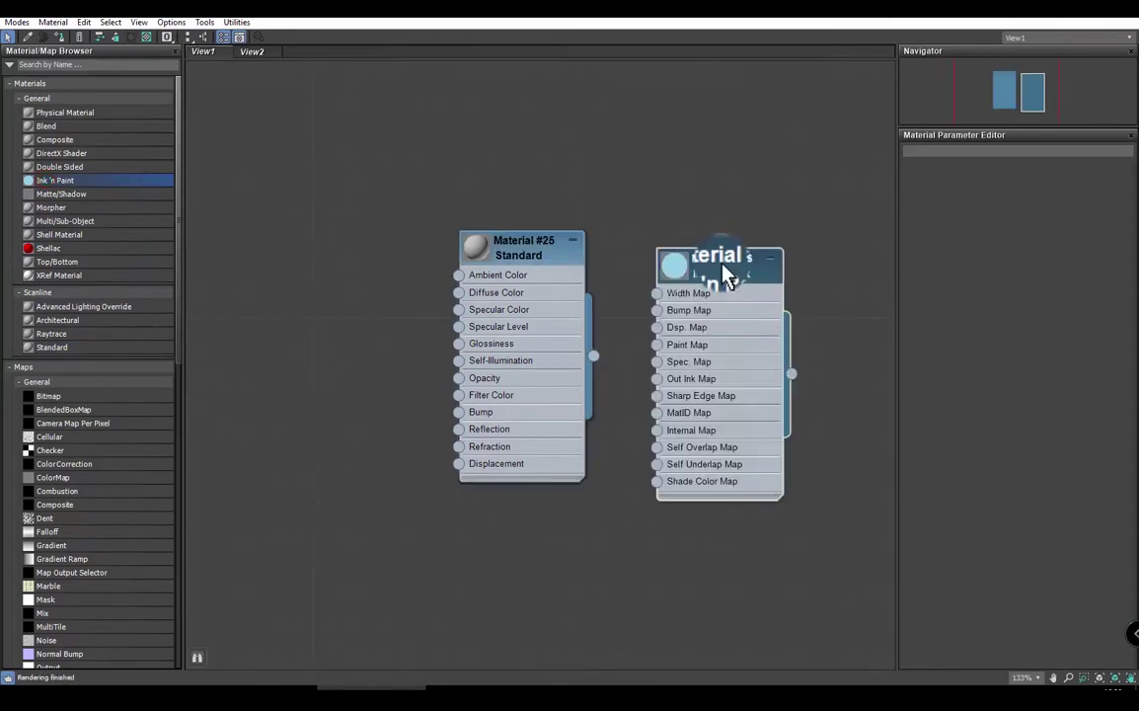
Step: Add an Ink 'n Paint node and a Shellac node with its sub-materials to View1
left_click_drag(720, 274, 823, 468)
mouse_move(45, 248)
left_mouse_down()
mouse_move(247, 360)
mouse_move(395, 593)
left_mouse_up()
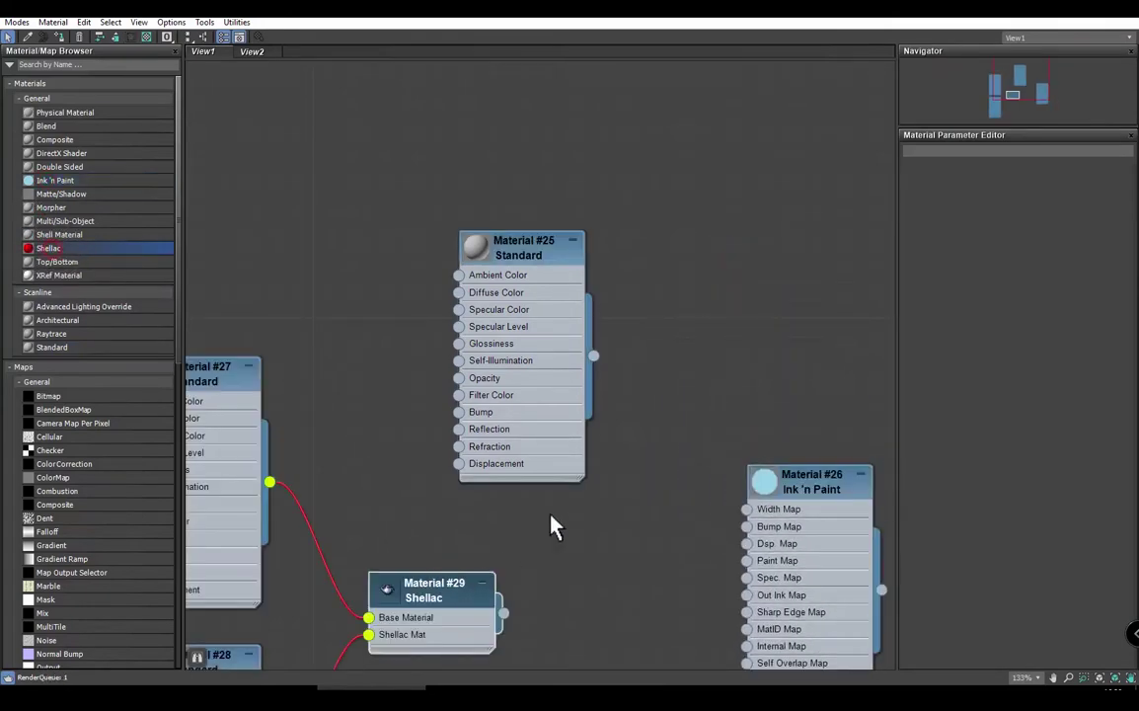
middle_click_drag(552, 526, 529, 425)
scroll(460, 455, "down", 1)
mouse_move(460, 455)
left_mouse_down()
mouse_move(354, 509)
mouse_move(434, 476)
left_mouse_up()
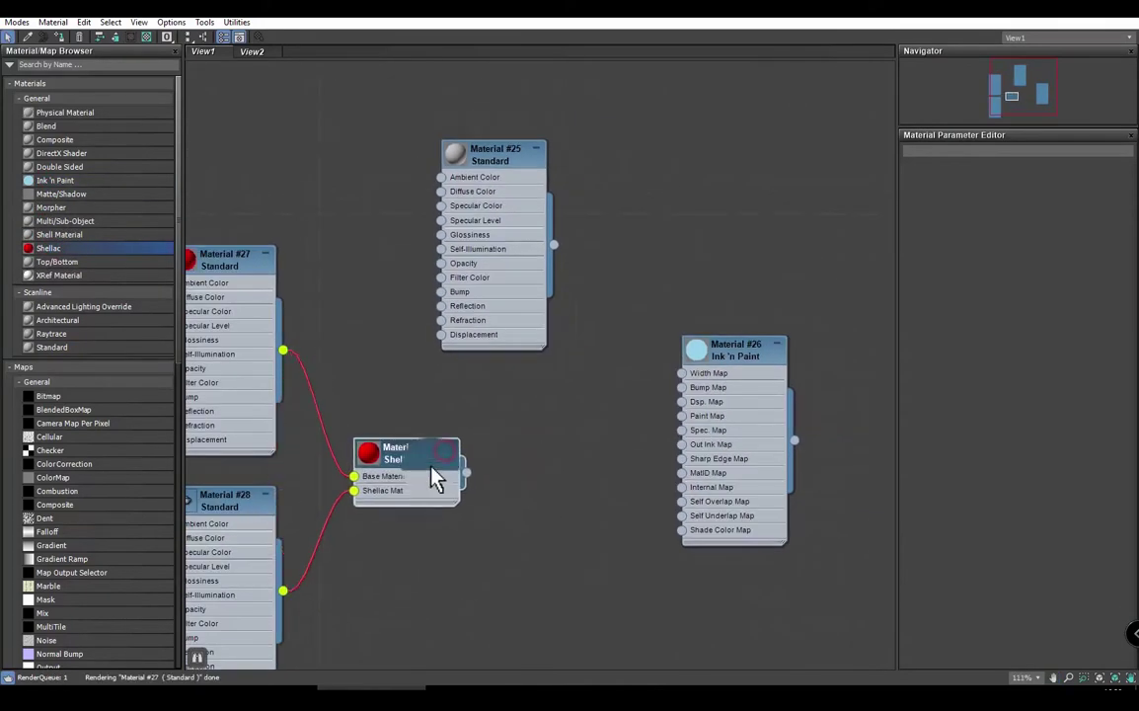
middle_click_drag(434, 476, 381, 437)
scroll(490, 437, "down", 1)
mouse_move(453, 266)
left_mouse_down()
mouse_move(458, 225)
mouse_move(486, 182)
left_mouse_up()
middle_click_drag(576, 216, 583, 267)
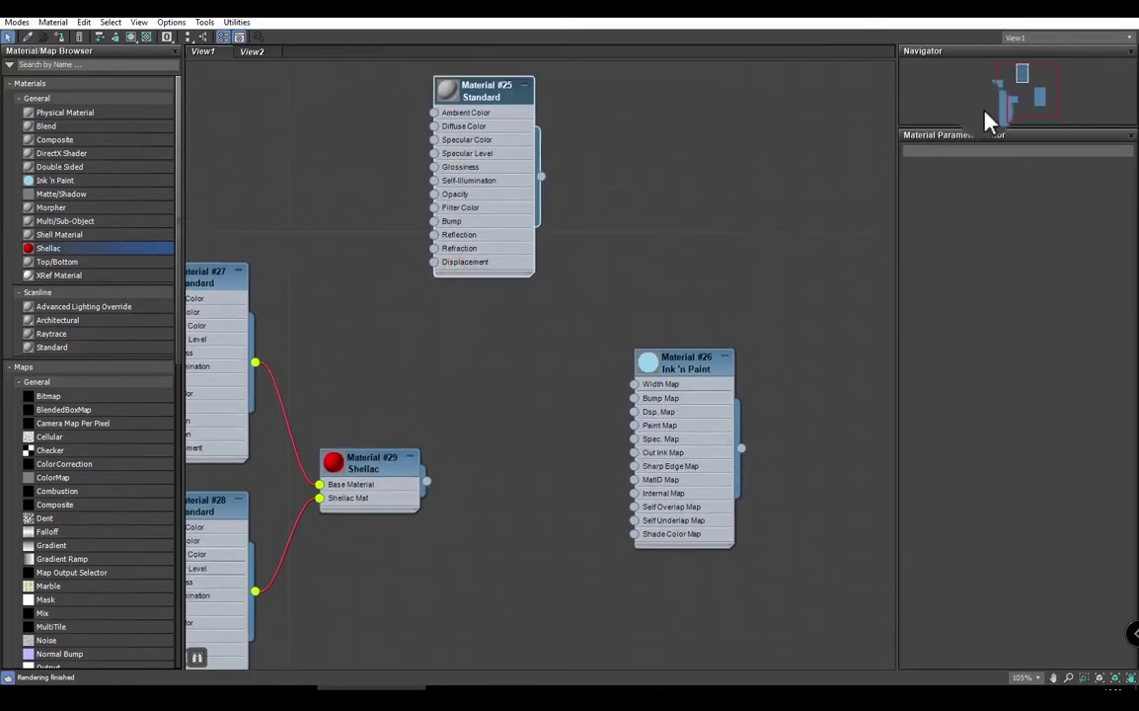
mouse_move(987, 120)
left_mouse_down()
mouse_move(1017, 93)
mouse_move(1007, 76)
mouse_move(1045, 89)
mouse_move(1027, 88)
mouse_move(1043, 99)
left_mouse_up()
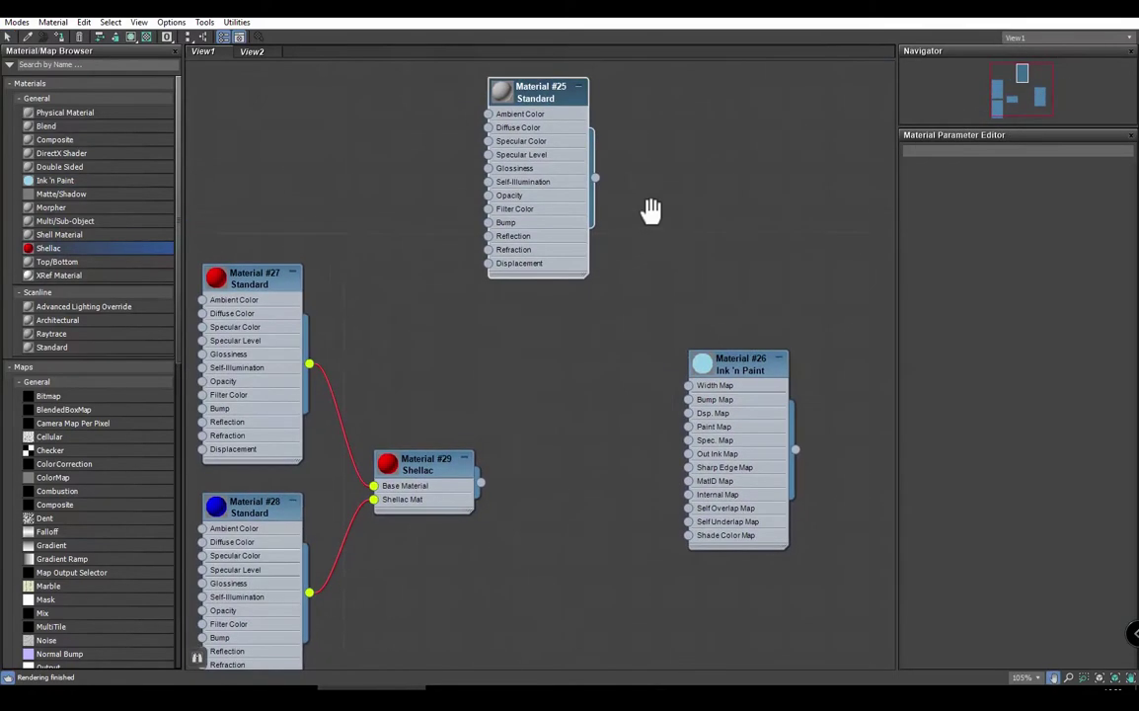
middle_click_drag(649, 211, 653, 280)
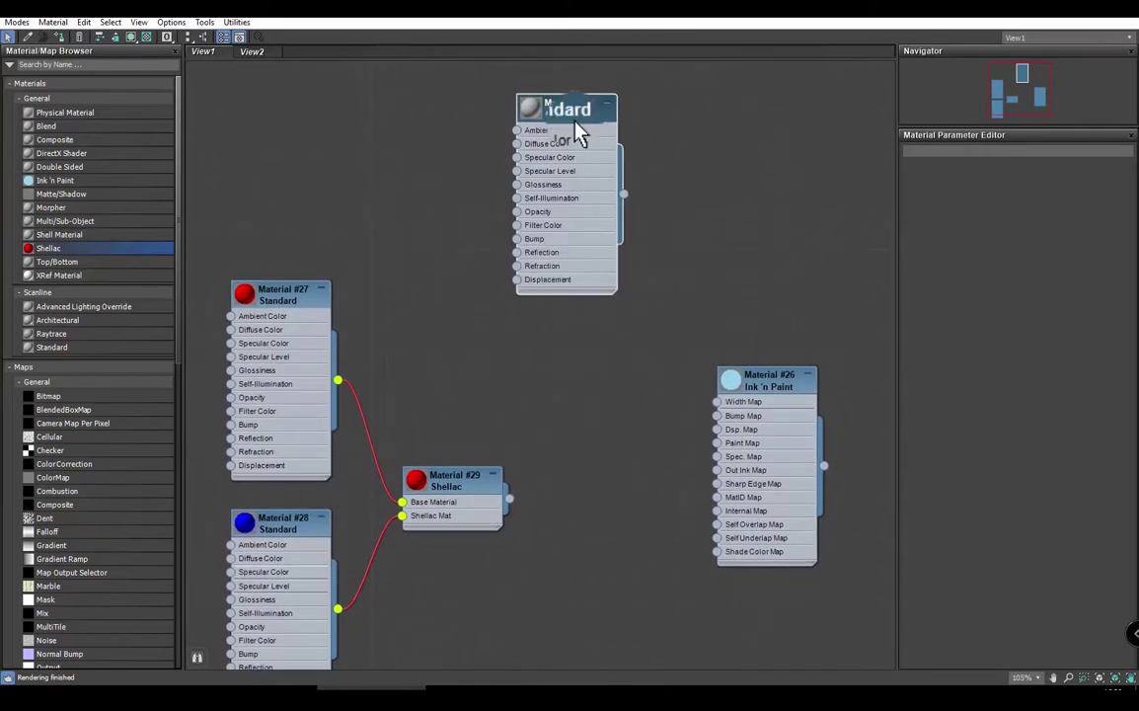
middle_click_drag(484, 482, 497, 435)
Step: Drag Materials #27, #28, #25 and the Ink 'n Paint node into a tight cluster
mouse_move(332, 369)
left_mouse_down()
mouse_move(666, 331)
mouse_move(688, 499)
left_mouse_up()
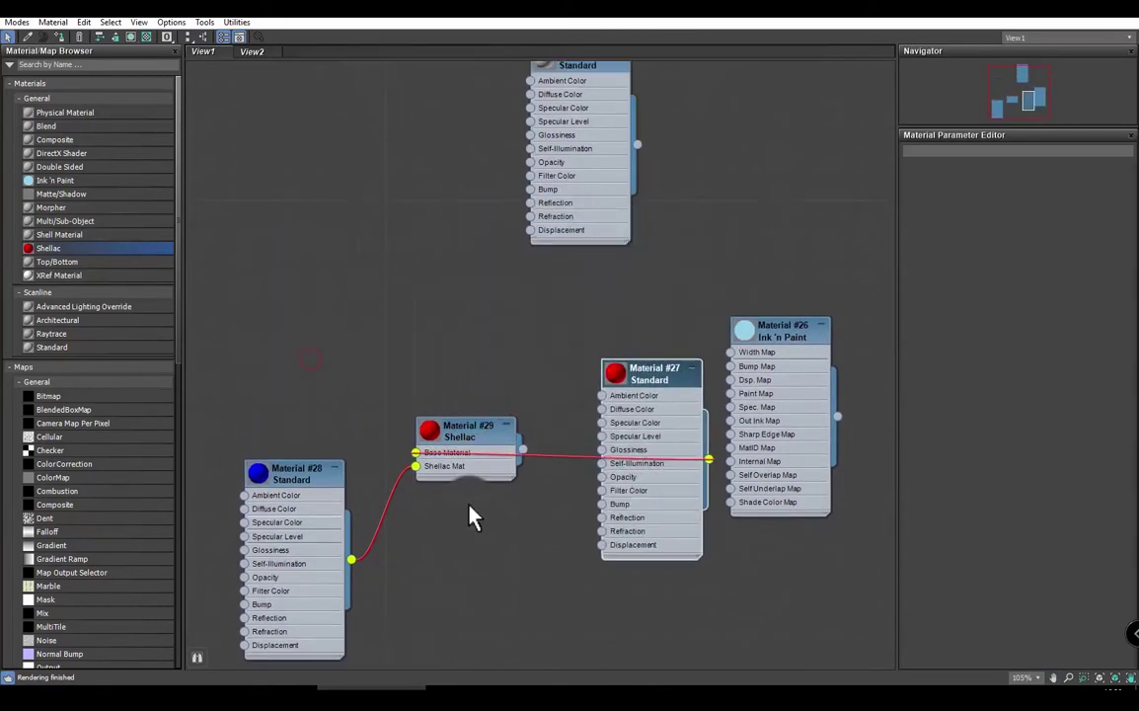
mouse_move(296, 478)
left_mouse_down()
mouse_move(296, 446)
mouse_move(613, 211)
left_mouse_up()
left_click_drag(637, 446, 523, 476)
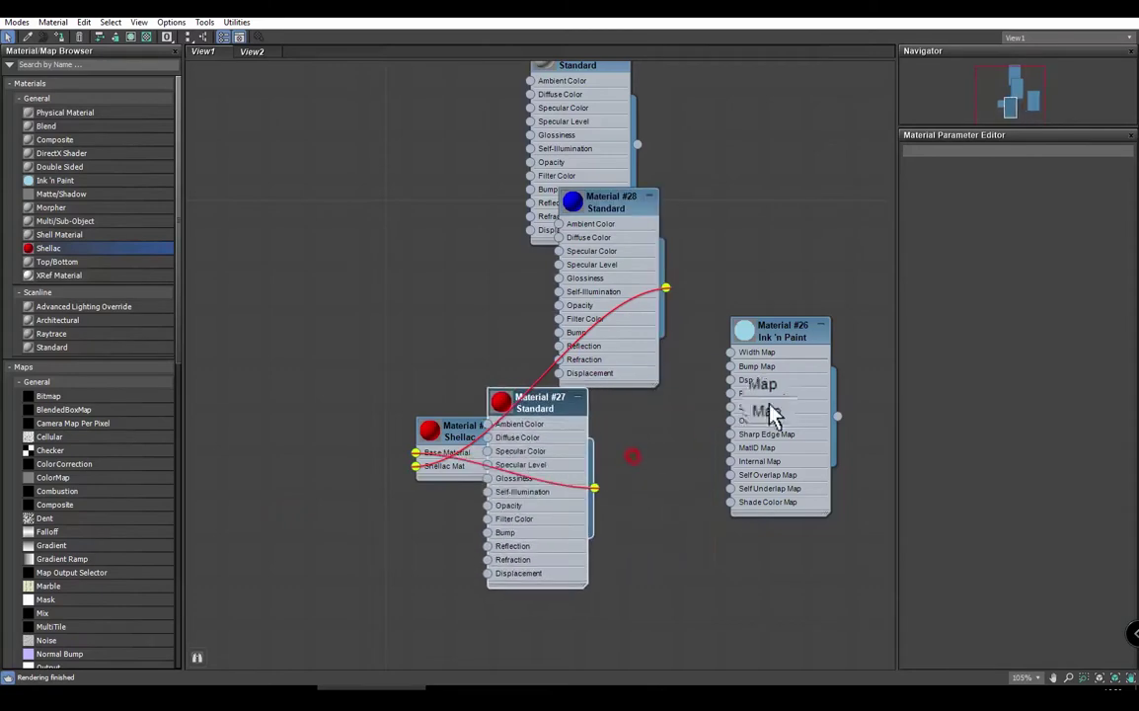
left_click_drag(769, 395, 422, 367)
mouse_move(577, 65)
left_mouse_down()
mouse_move(538, 175)
mouse_move(521, 297)
left_mouse_up()
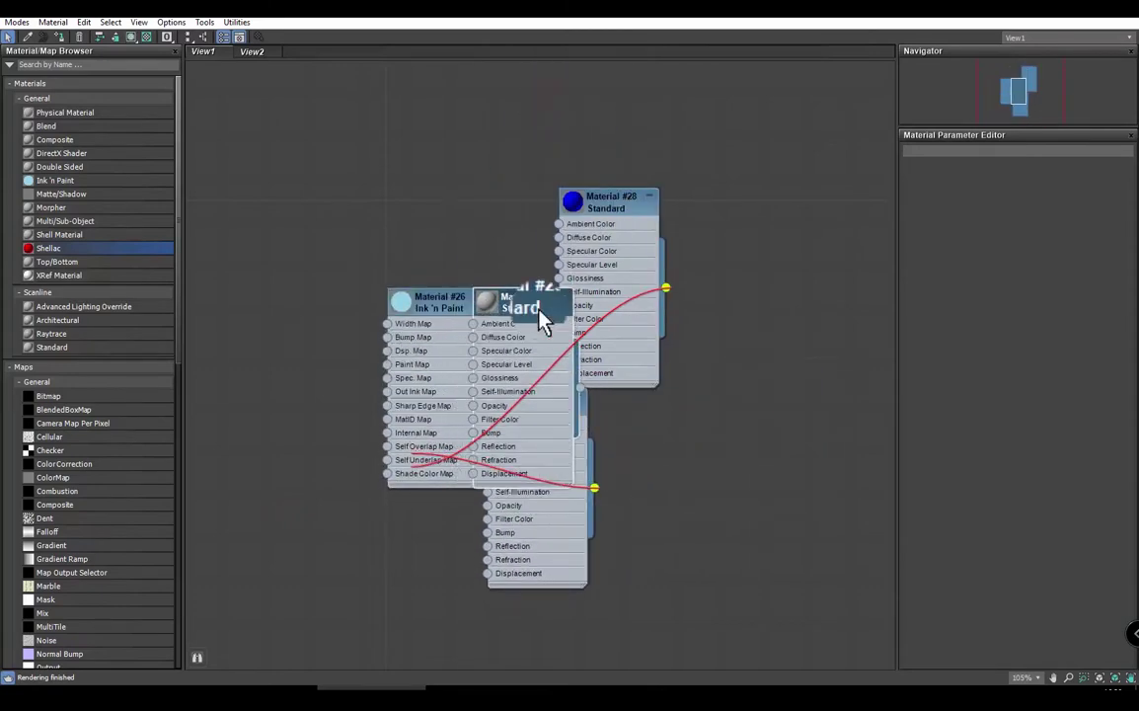
middle_click_drag(465, 241, 435, 249)
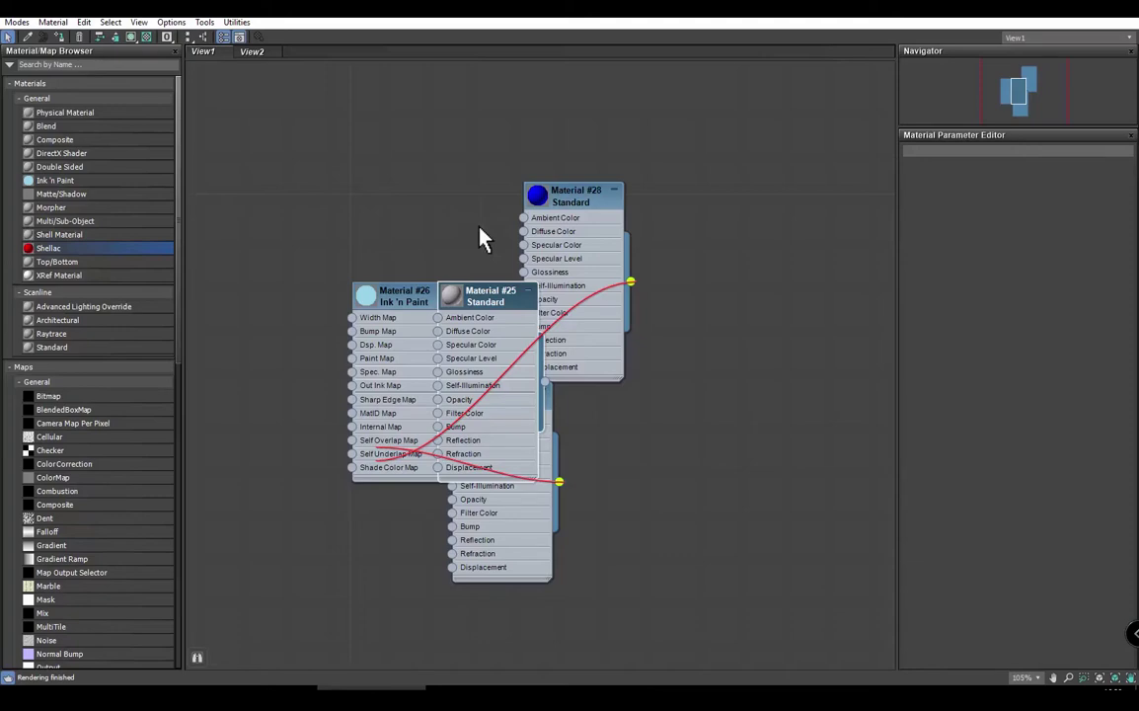
mouse_move(503, 291)
left_mouse_down()
mouse_move(437, 275)
mouse_move(441, 249)
left_mouse_up()
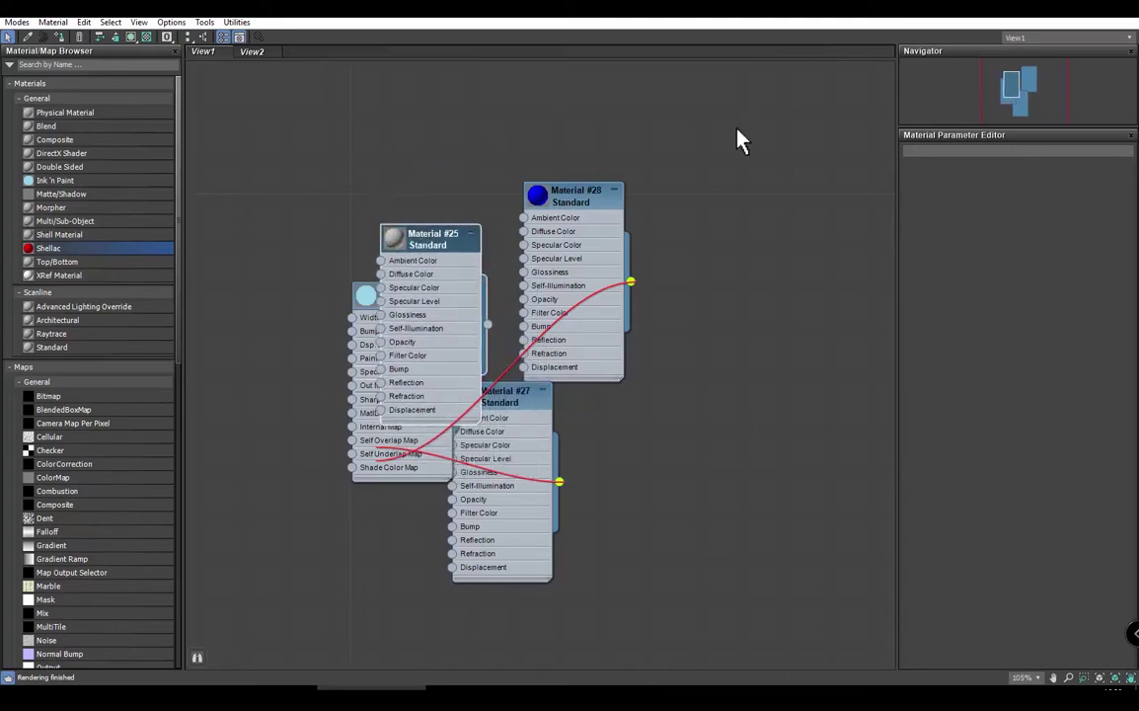
left_click_drag(393, 252, 592, 351)
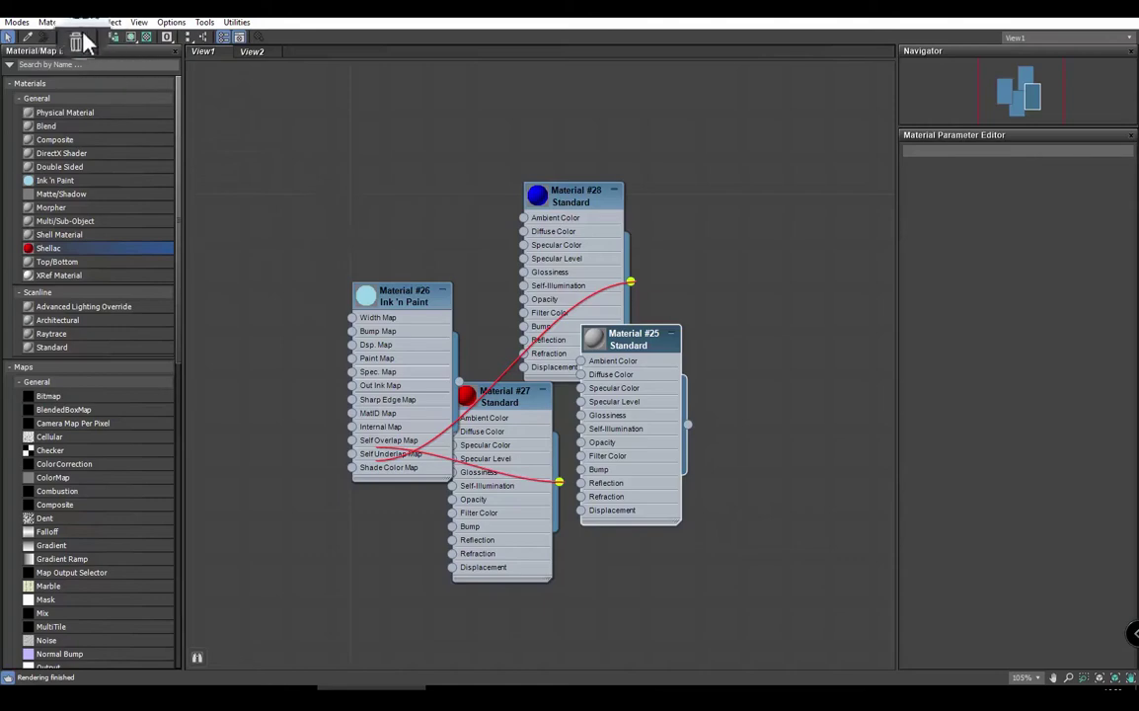
Step: Lay out all material nodes vertically using the Lay Out All flyout
left_click(187, 38)
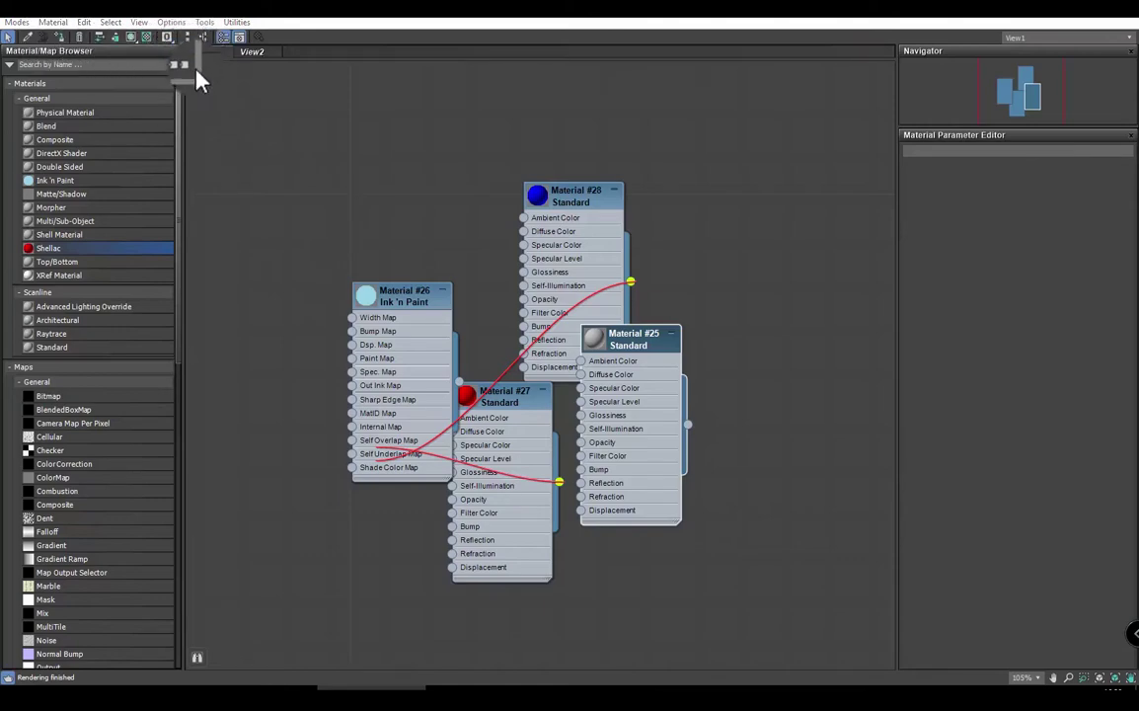
left_click(191, 61)
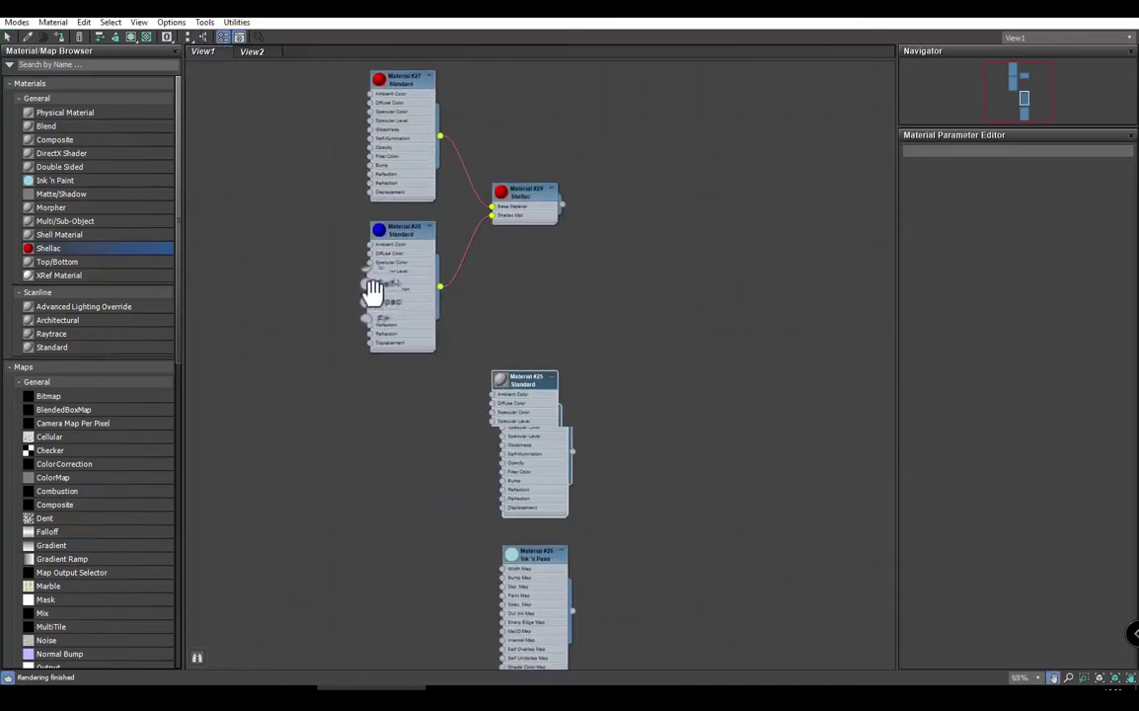
middle_click_drag(375, 287, 399, 314)
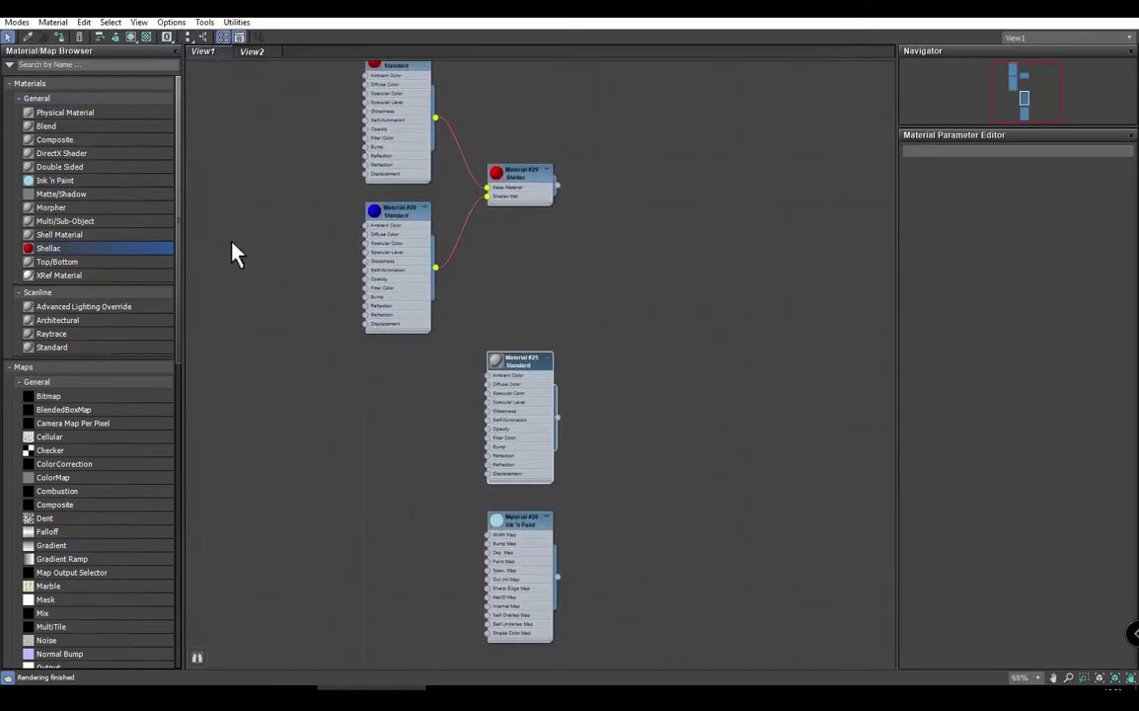
mouse_move(326, 313)
middle_mouse_down()
mouse_move(432, 289)
mouse_move(376, 301)
middle_mouse_up()
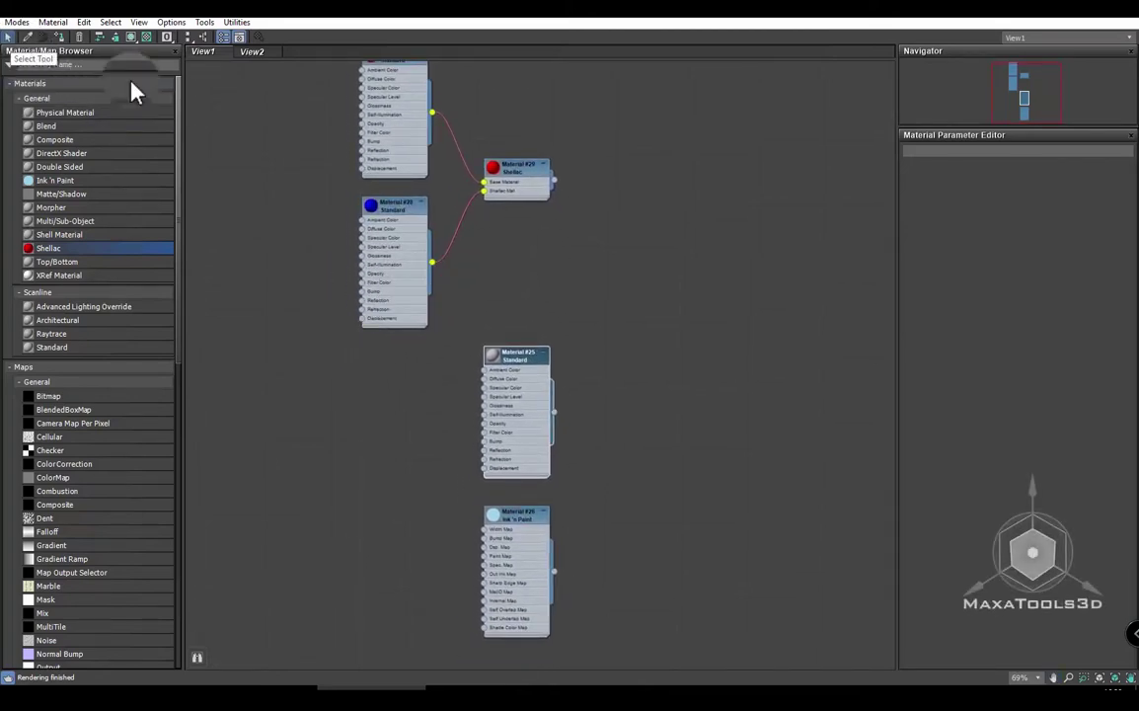
Step: Arrange the Shellac node neatly with Materials #27 and #28 feeding into it
left_click_drag(521, 178, 511, 197)
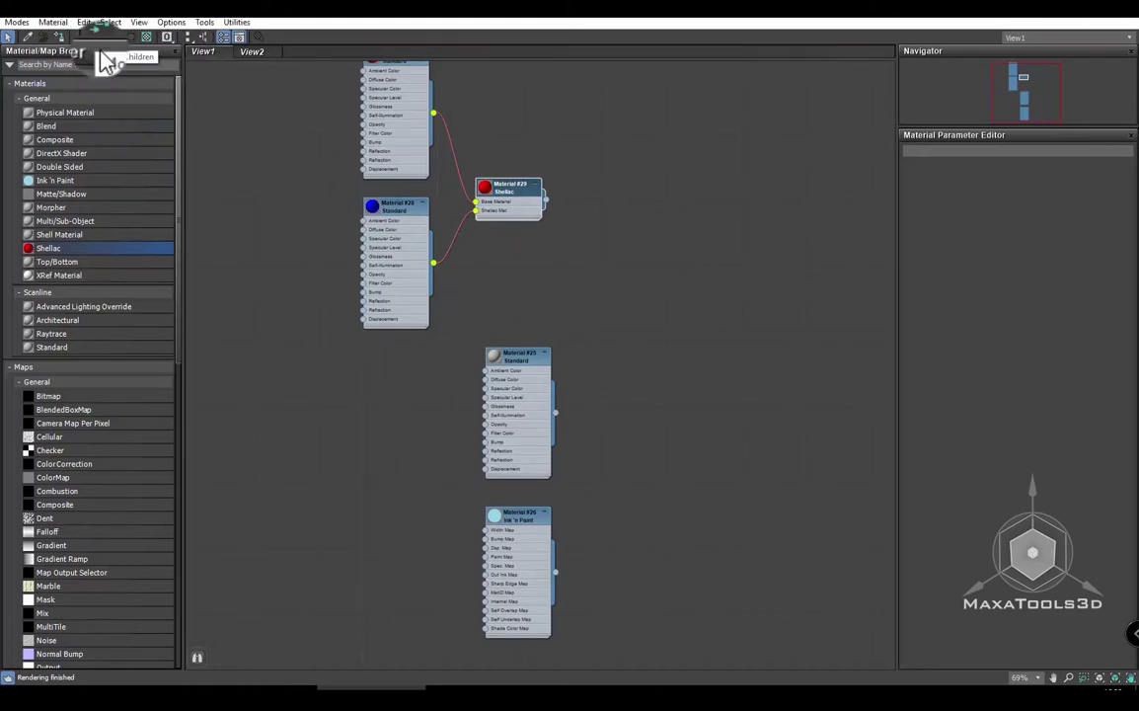
left_click(409, 211)
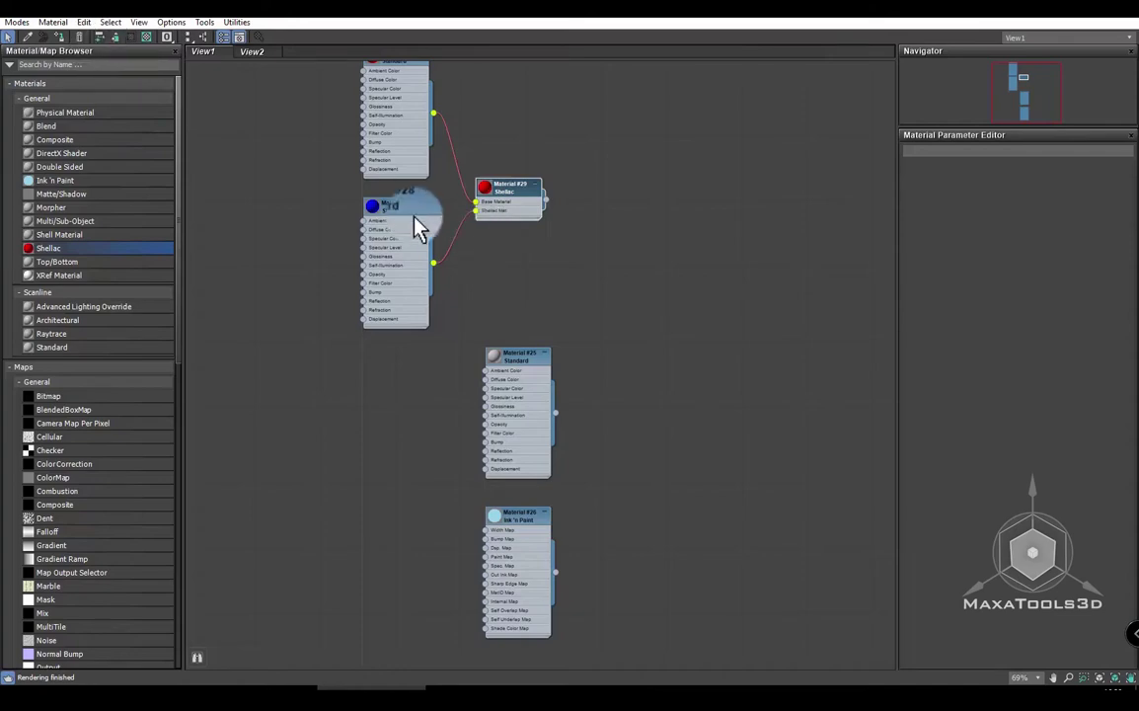
left_click_drag(518, 217, 573, 208)
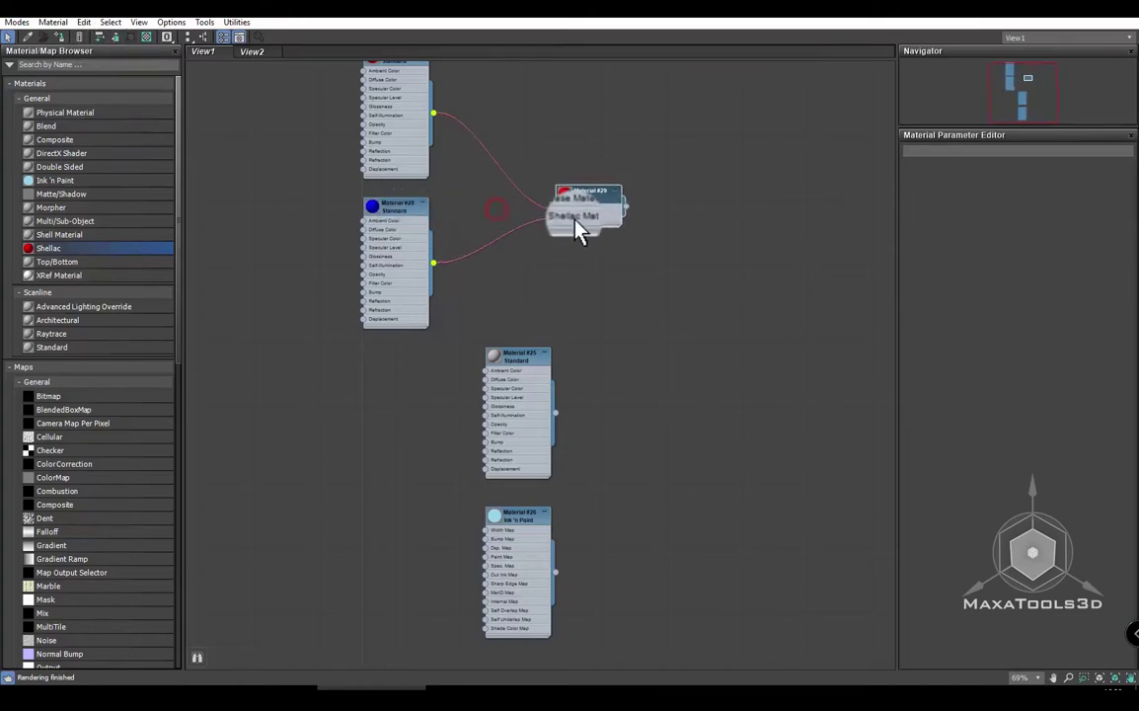
left_click_drag(407, 284, 370, 294)
mouse_move(414, 148)
left_mouse_down()
mouse_move(460, 354)
mouse_move(355, 148)
left_mouse_up()
left_click_drag(389, 216, 357, 258)
left_click_drag(376, 146, 354, 233)
mouse_move(567, 178)
left_mouse_down()
mouse_move(478, 177)
mouse_move(538, 178)
mouse_move(504, 178)
mouse_move(513, 310)
left_mouse_up()
left_click(98, 37)
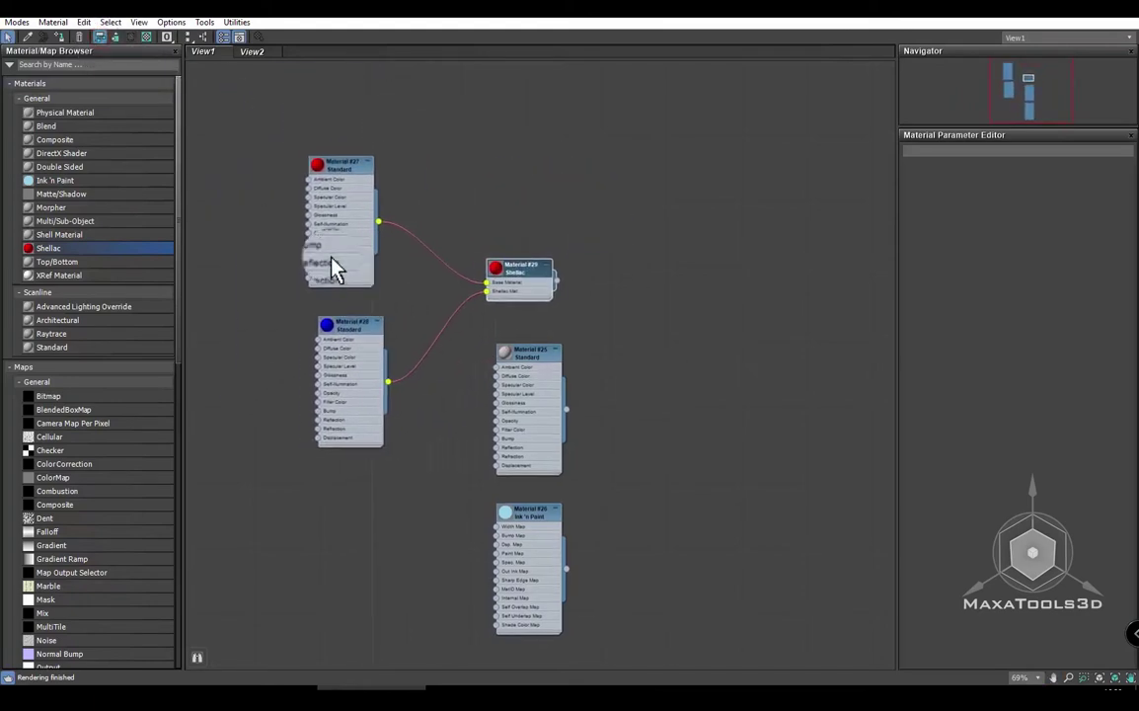
left_click_drag(331, 265, 356, 297)
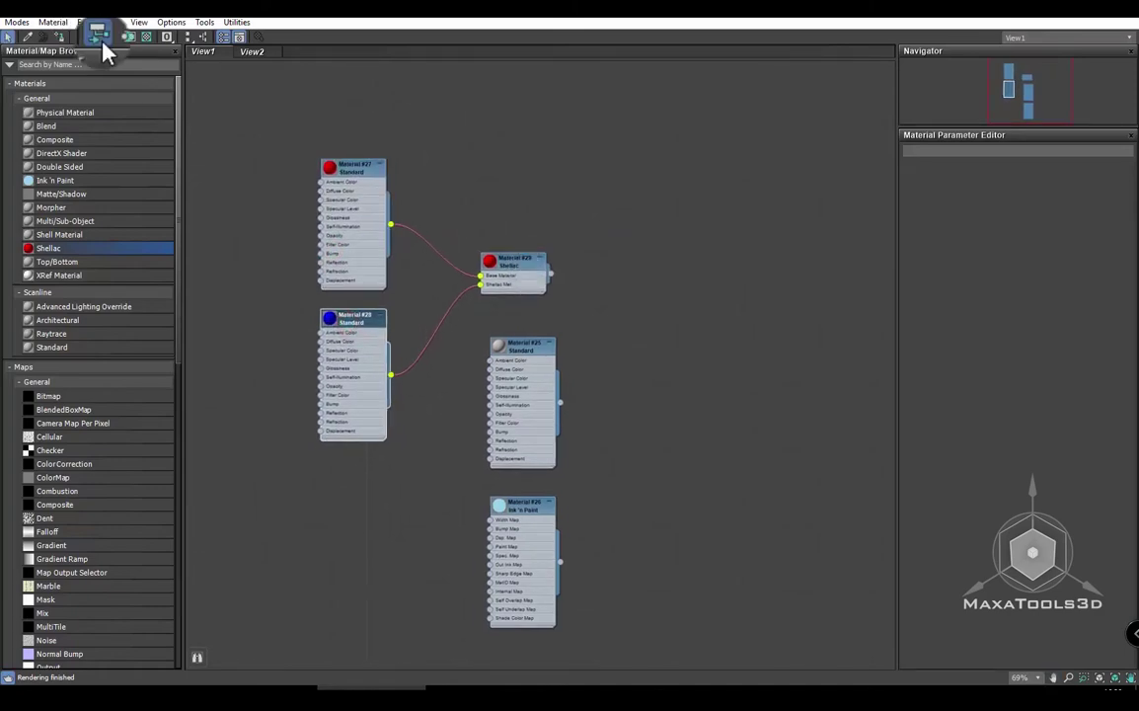
Step: Expand preview spheres on Shellac and Material #25, and move Ink 'n Paint beside #25
middle_click_drag(565, 309, 562, 265)
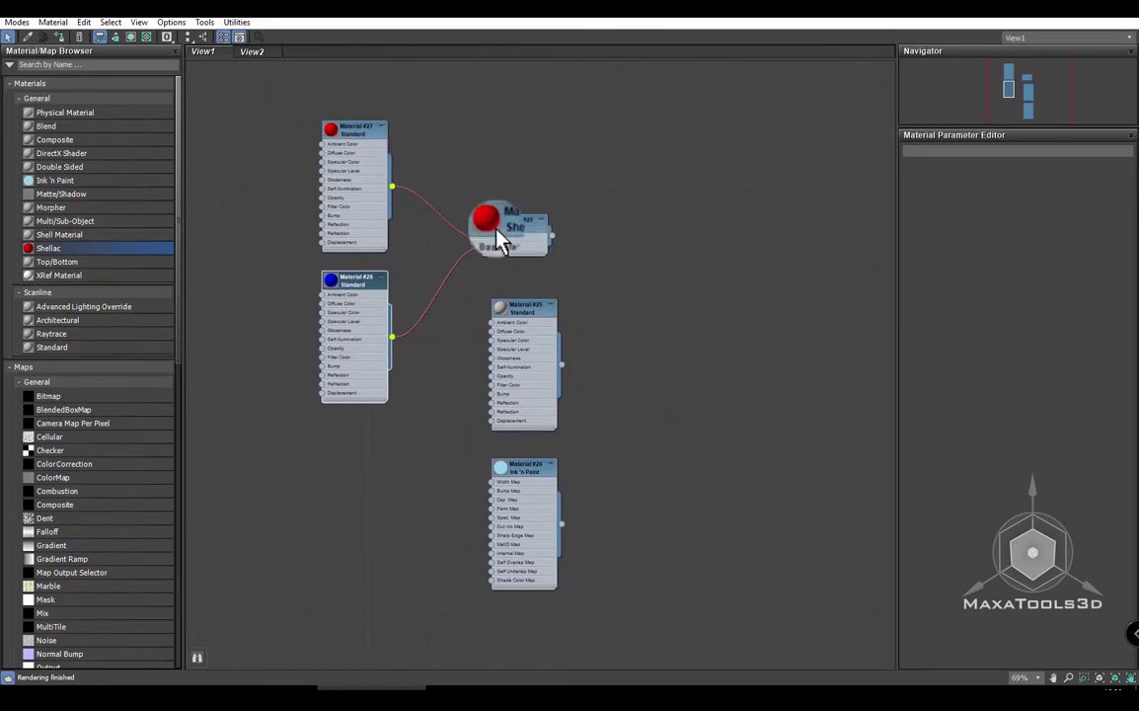
left_click_drag(491, 234, 466, 138)
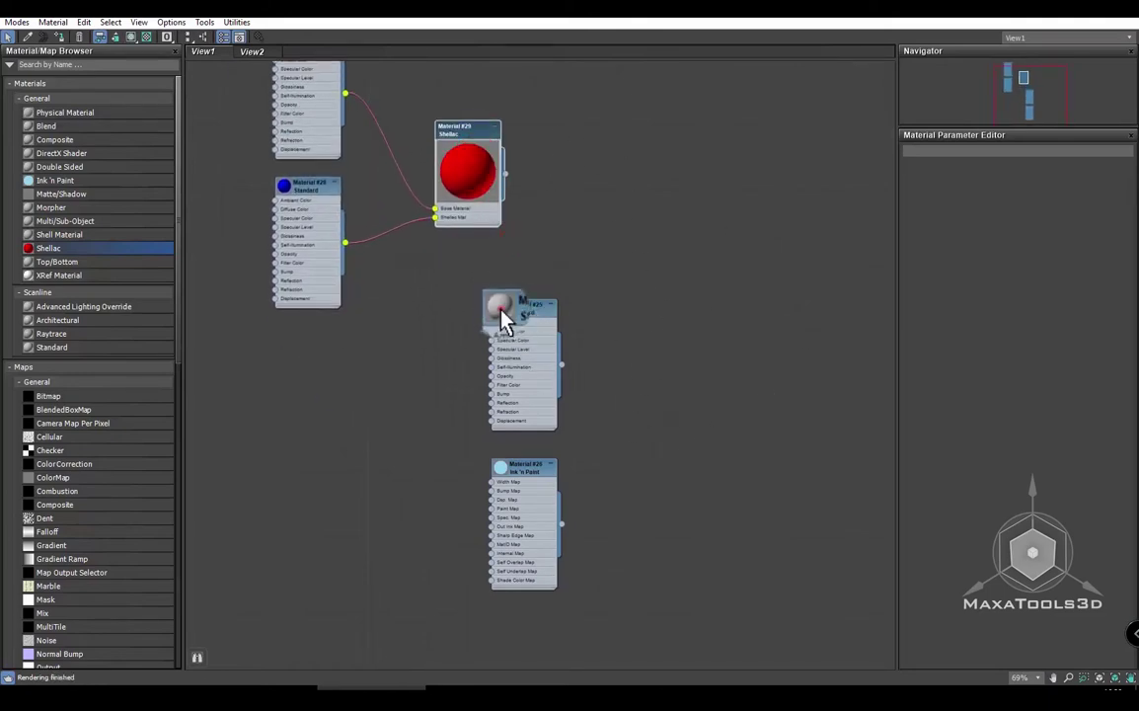
left_click_drag(516, 313, 432, 261)
left_click(530, 464)
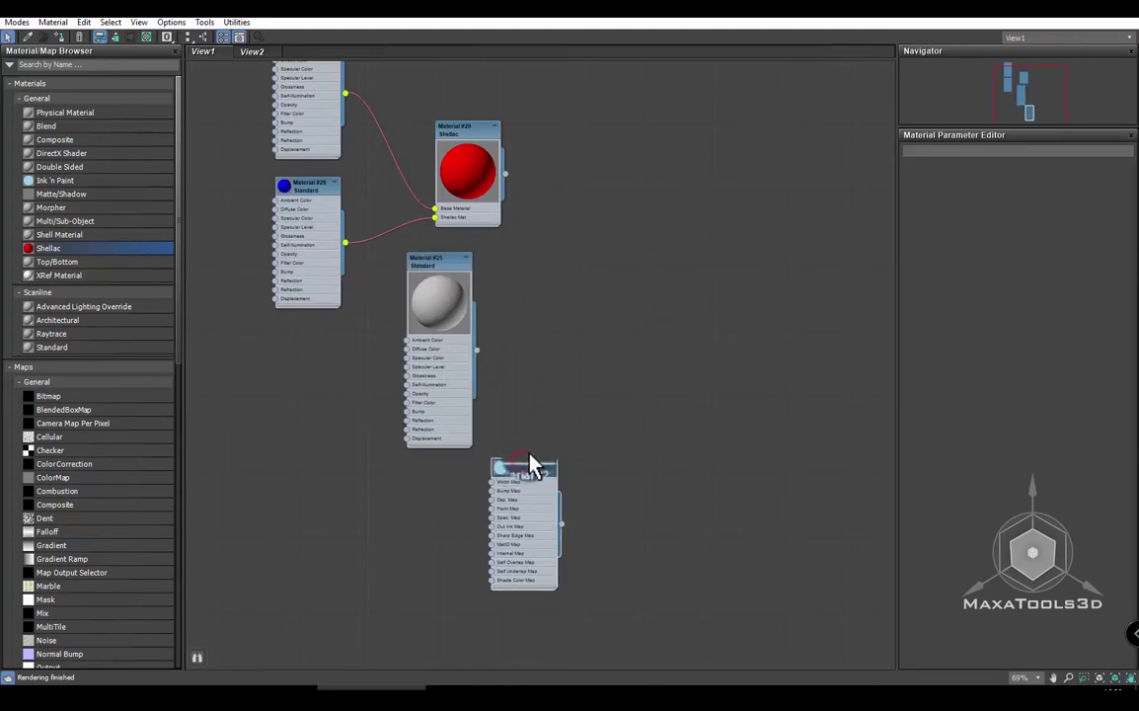
left_click_drag(530, 464, 556, 279)
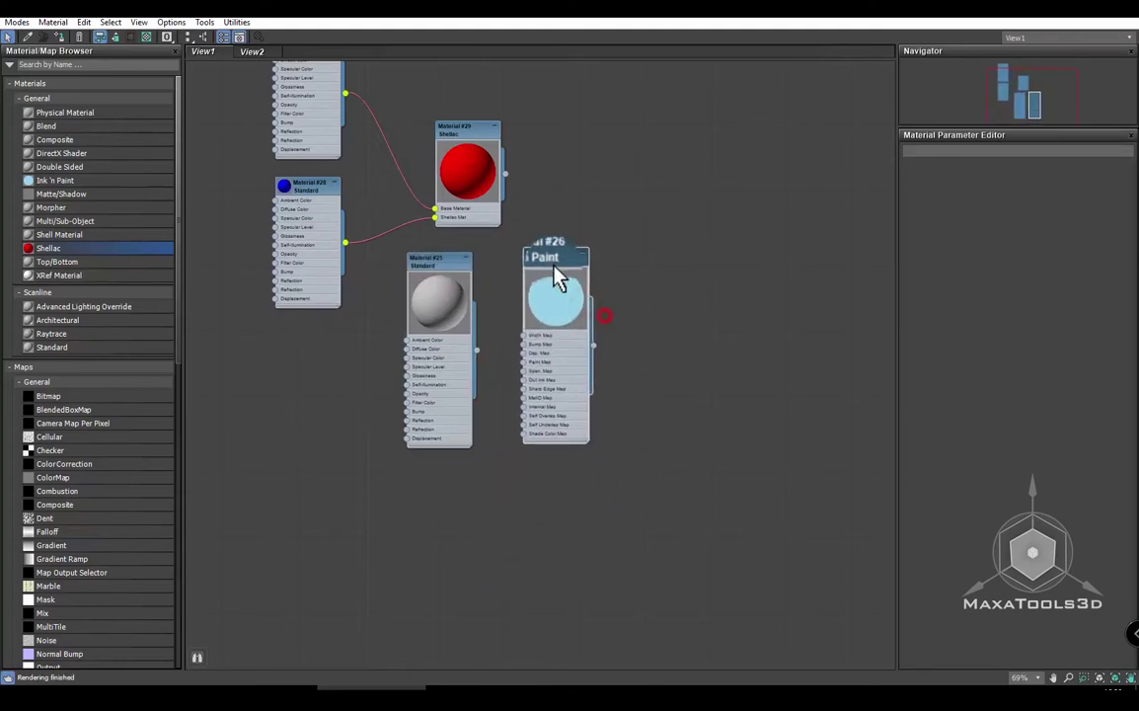
middle_click_drag(498, 293, 506, 297)
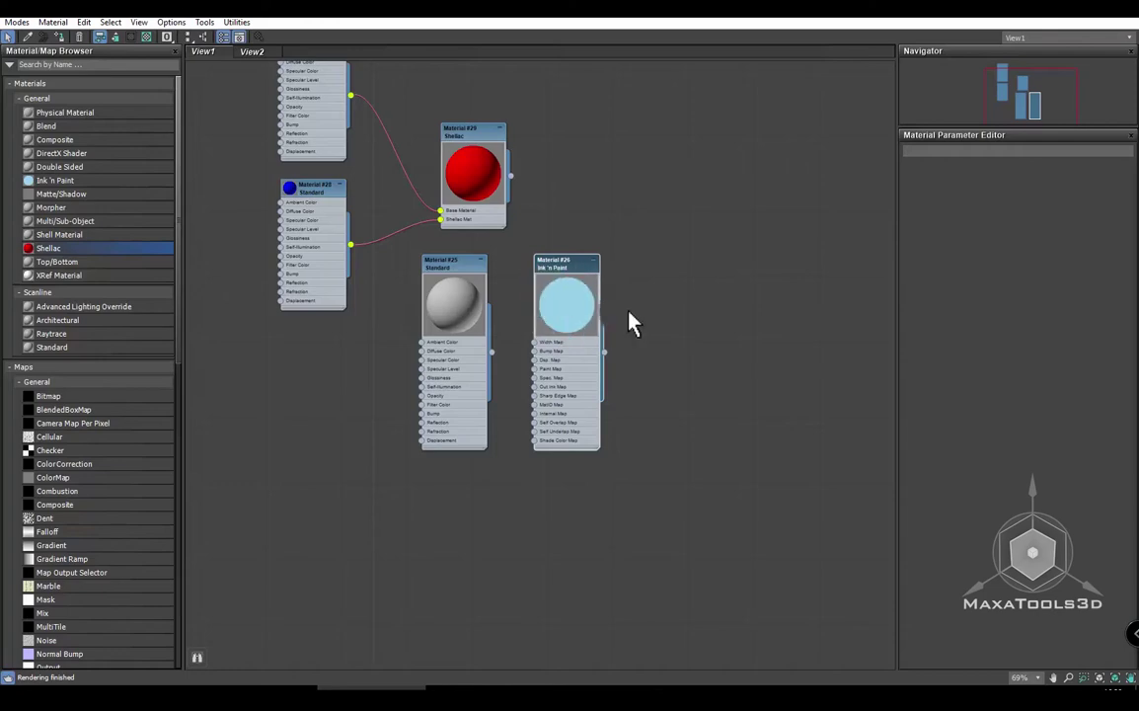
Step: Open Material #26's Ink 'n Paint parameters and shift Materials #27 and #28 left
double_click(567, 279)
scroll(484, 178, "up", 3)
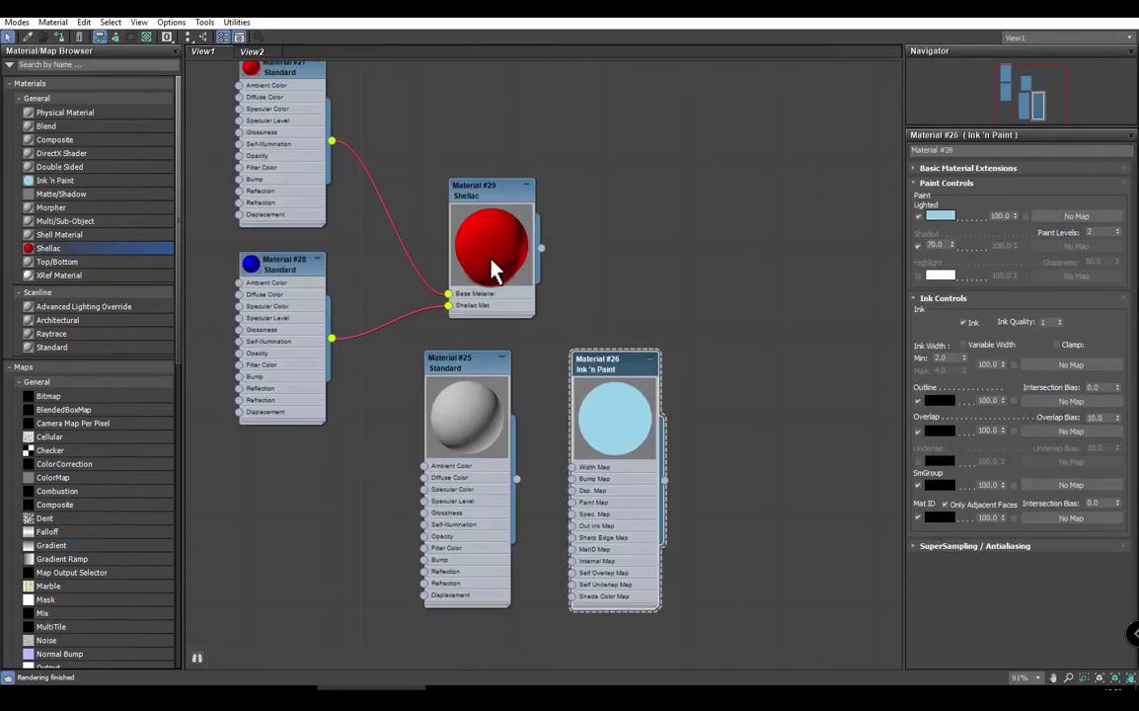
middle_click_drag(491, 288, 488, 373)
scroll(489, 373, "up", 1)
left_click_drag(355, 338, 369, 338)
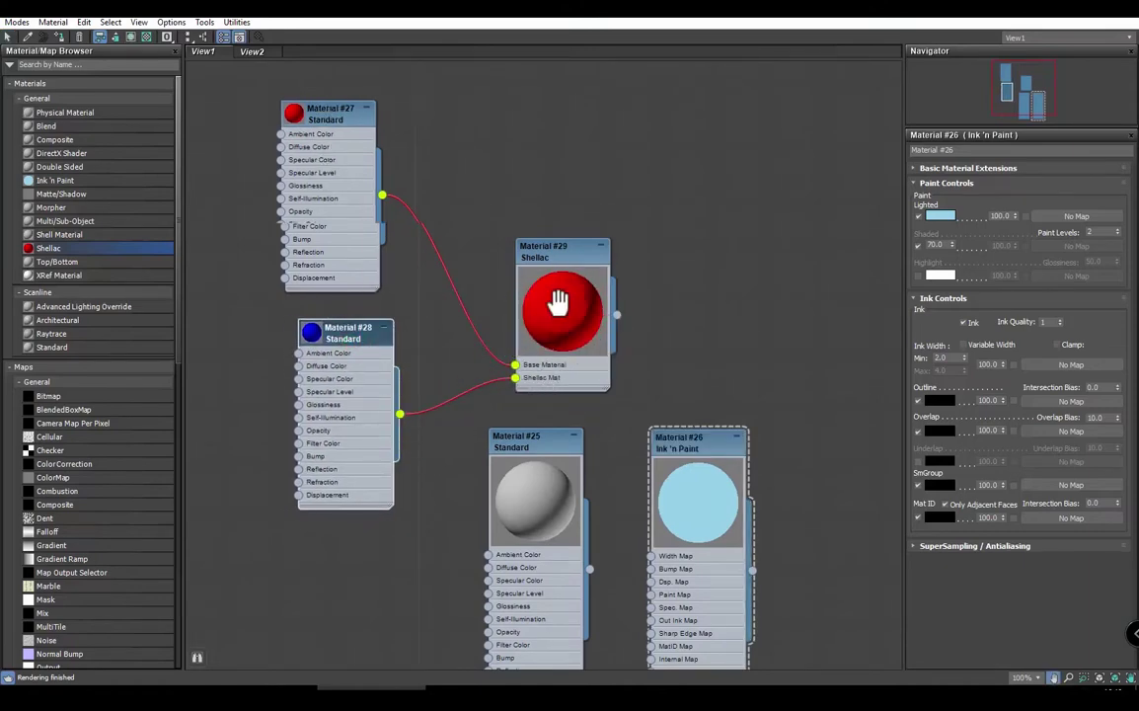
scroll(563, 301, "down", 1)
middle_click_drag(624, 391, 595, 363)
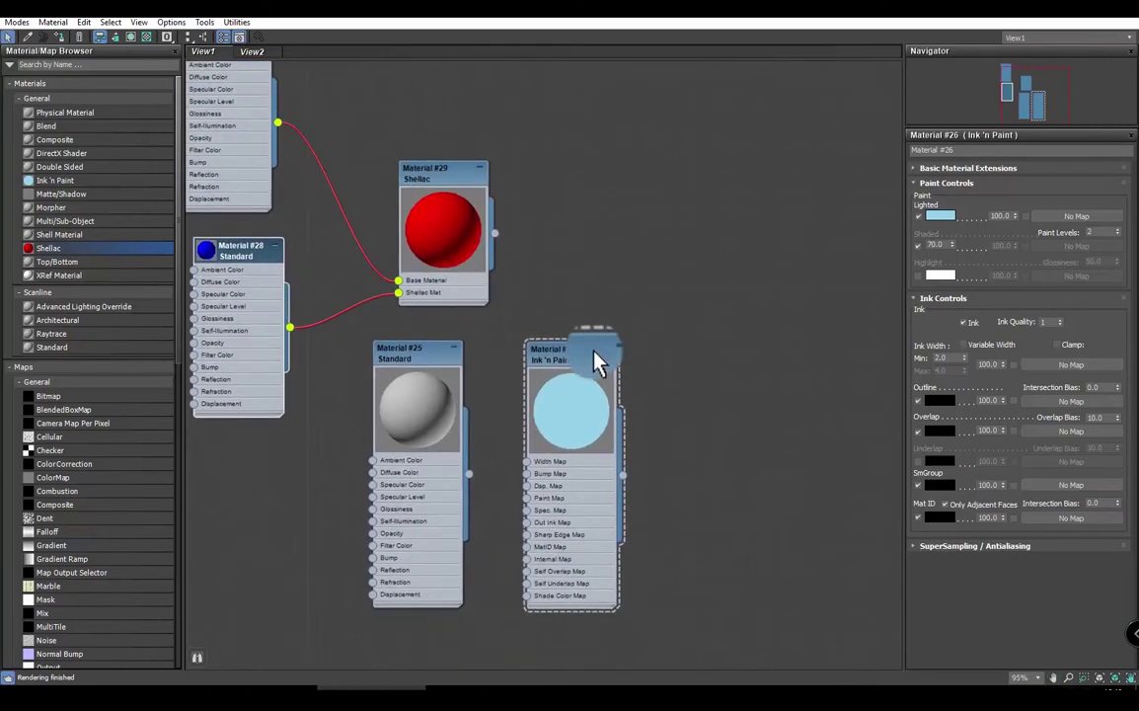
scroll(592, 279, "down", 1)
scroll(613, 318, "down", 2)
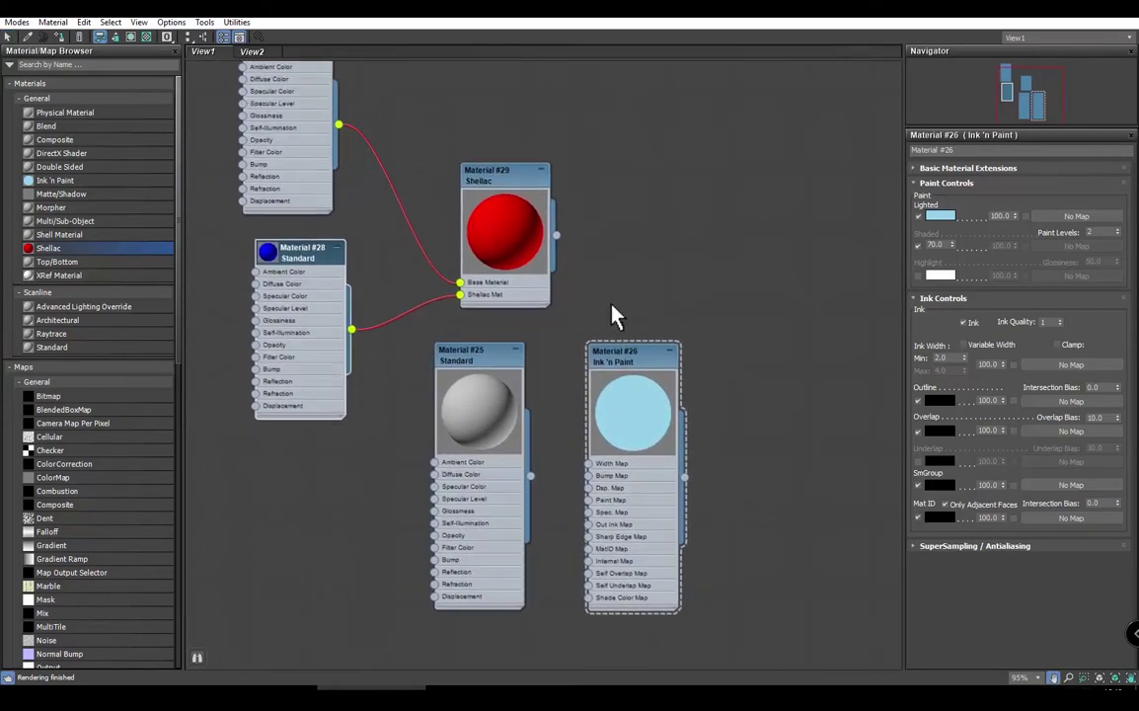
scroll(630, 197, "down", 1)
middle_click_drag(559, 247, 531, 237)
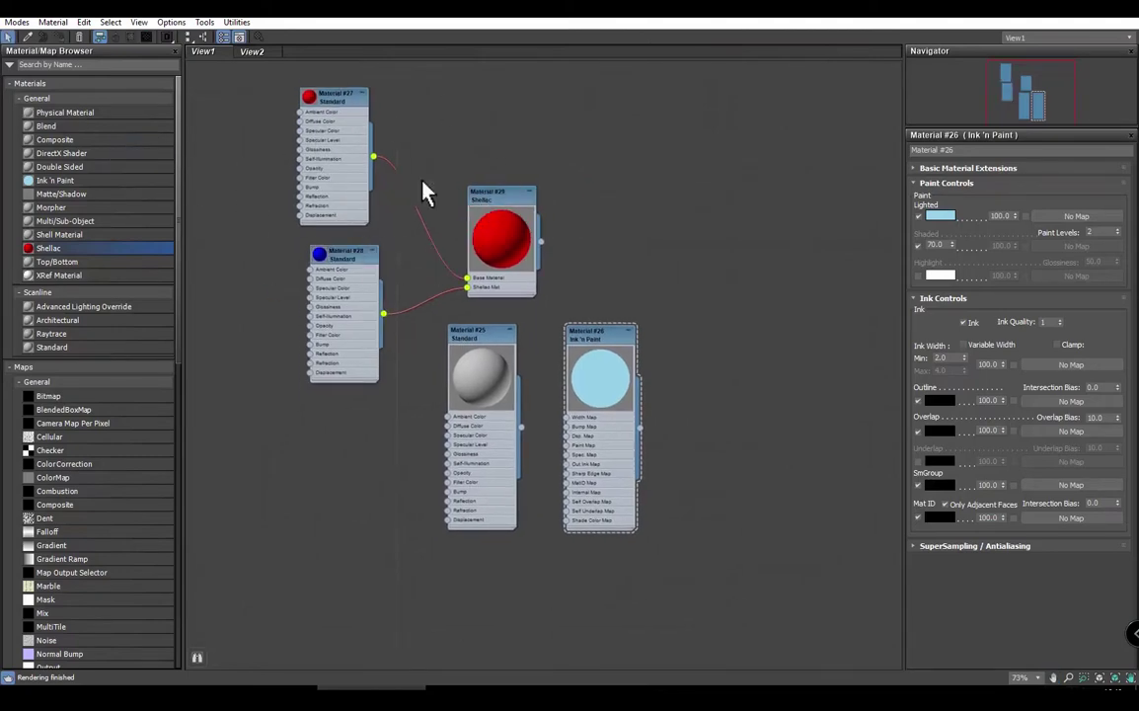
left_click_drag(303, 168, 253, 168)
left_click_drag(344, 266, 308, 277)
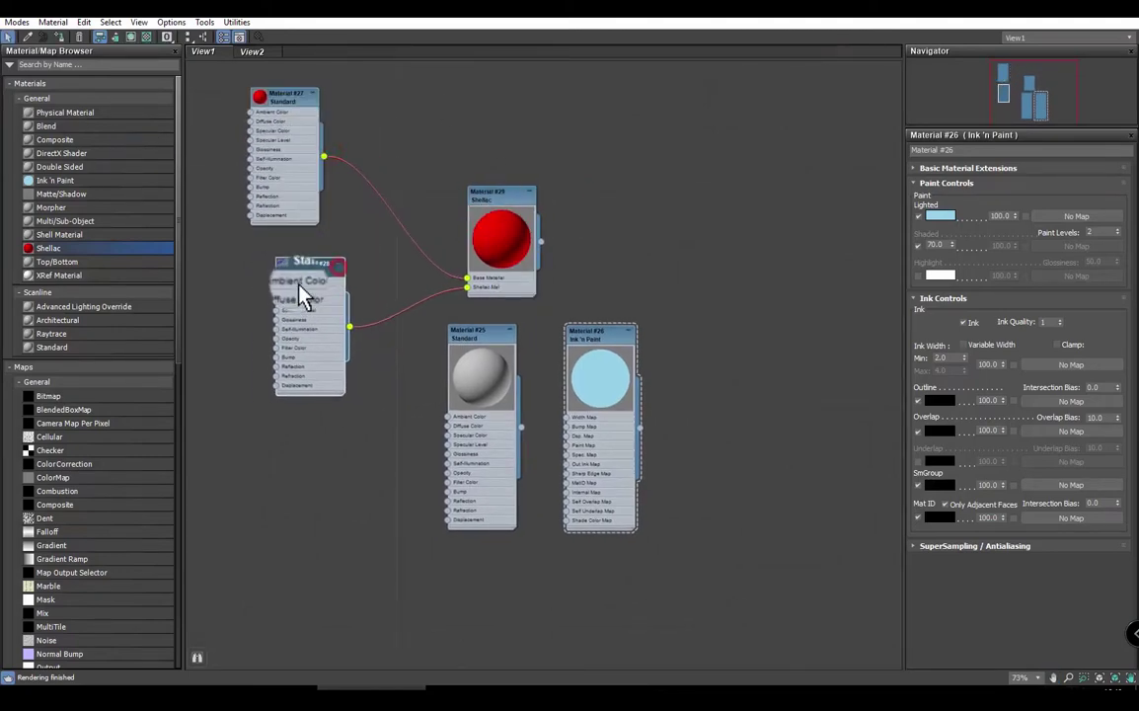
Step: Enable Ink in Ink Controls, keeping Paint Levels 2 and Shaded 70.0
left_click(476, 352)
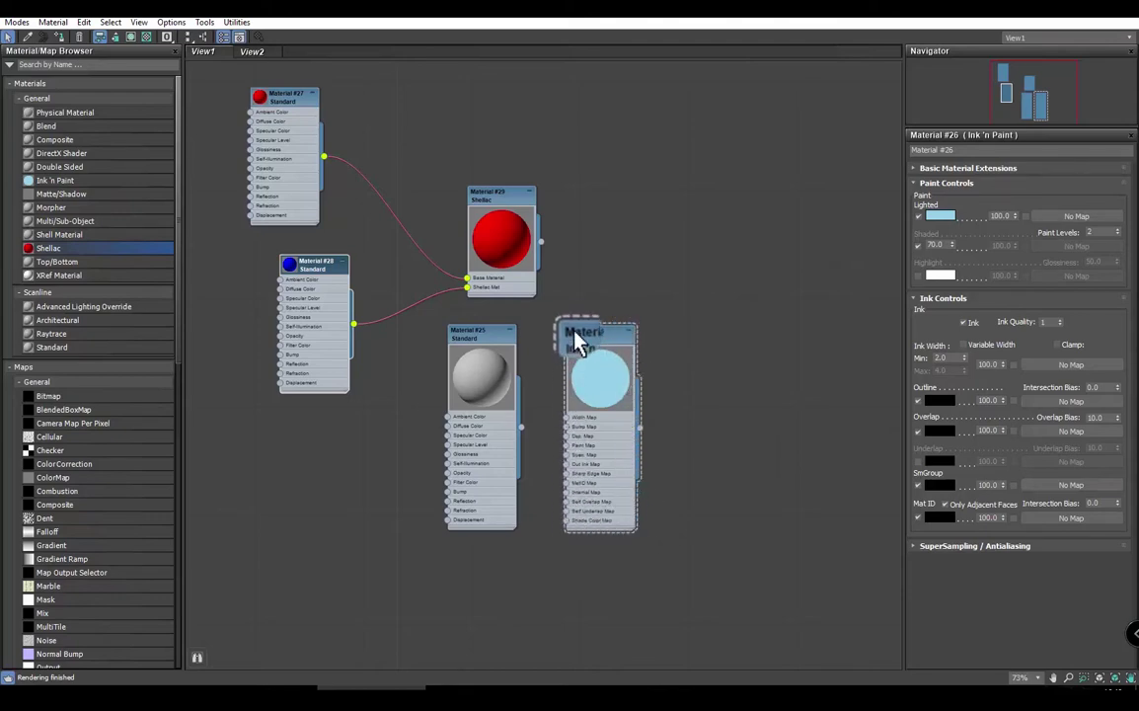
left_click_drag(1036, 217, 965, 232)
left_click_drag(1051, 217, 1059, 249)
left_click_drag(914, 229, 1103, 423)
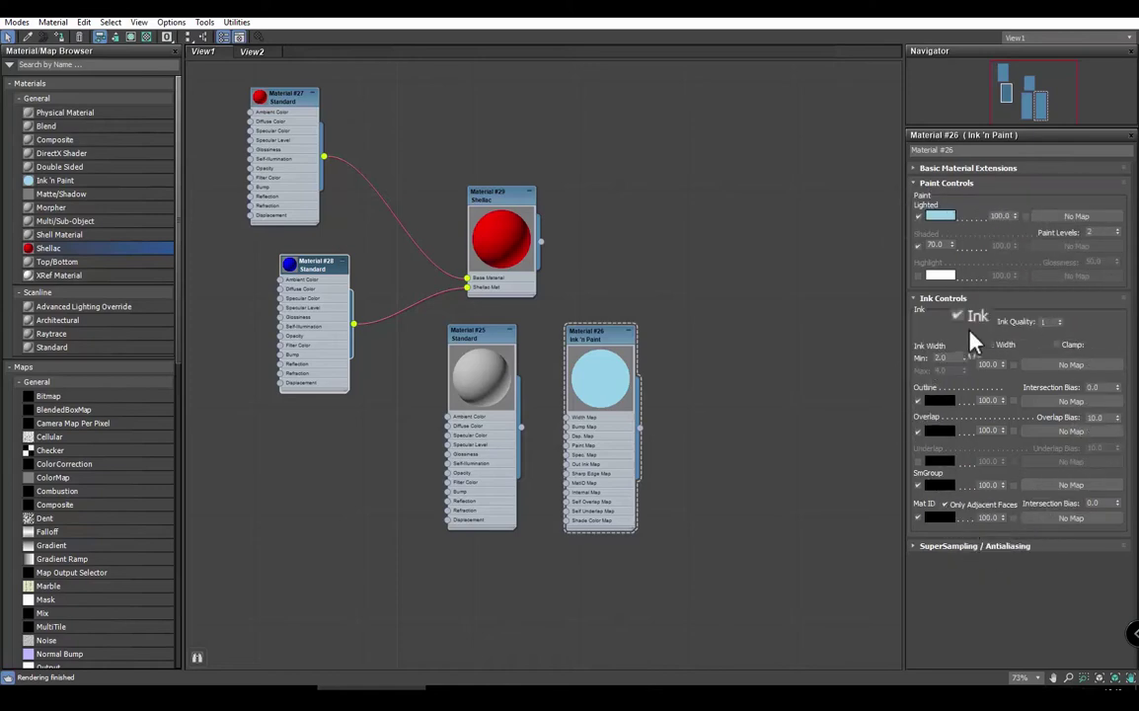
Step: Change Material #26's lighted paint colour from light blue to green
left_click(948, 223)
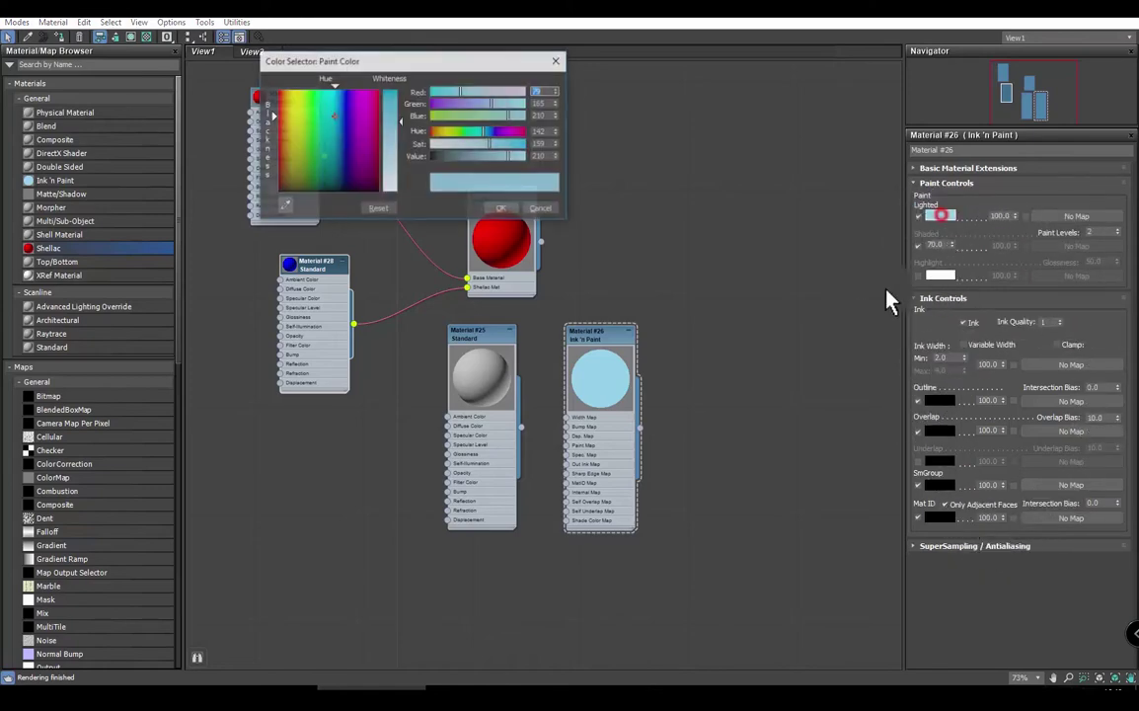
left_click(312, 110)
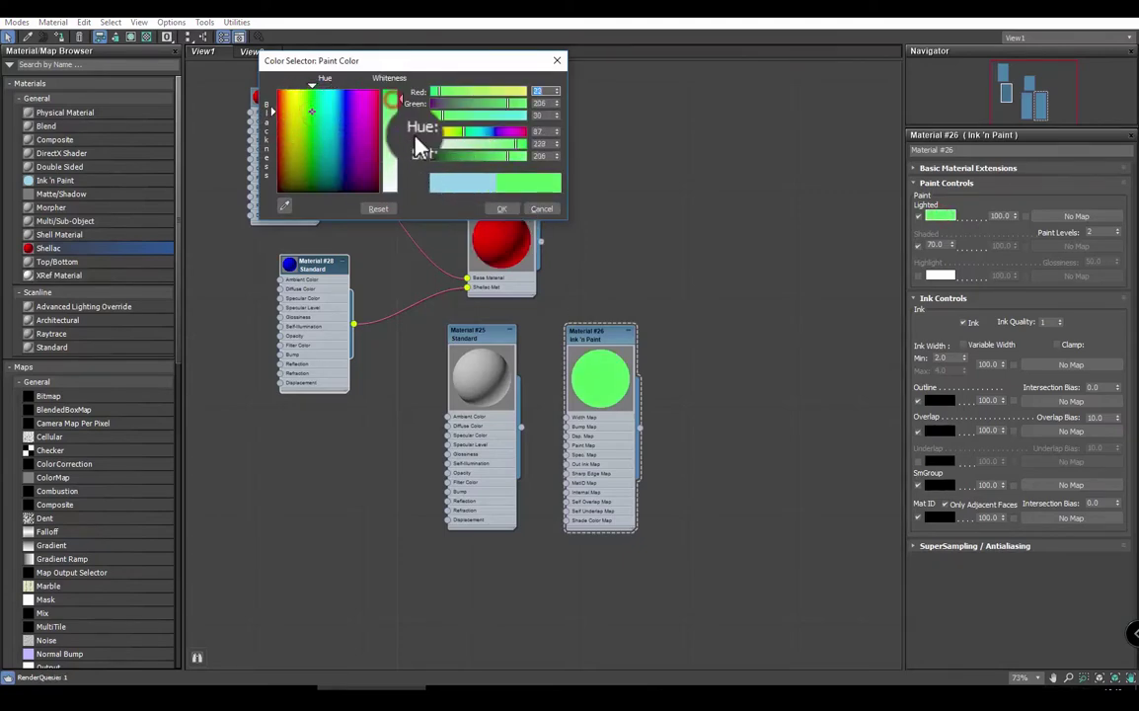
left_click(502, 208)
Step: Rearrange the Material #26 and #28 nodes and enlarge Material #28's sphere preview
mouse_move(627, 336)
left_mouse_down()
mouse_move(637, 317)
mouse_move(613, 363)
left_mouse_up()
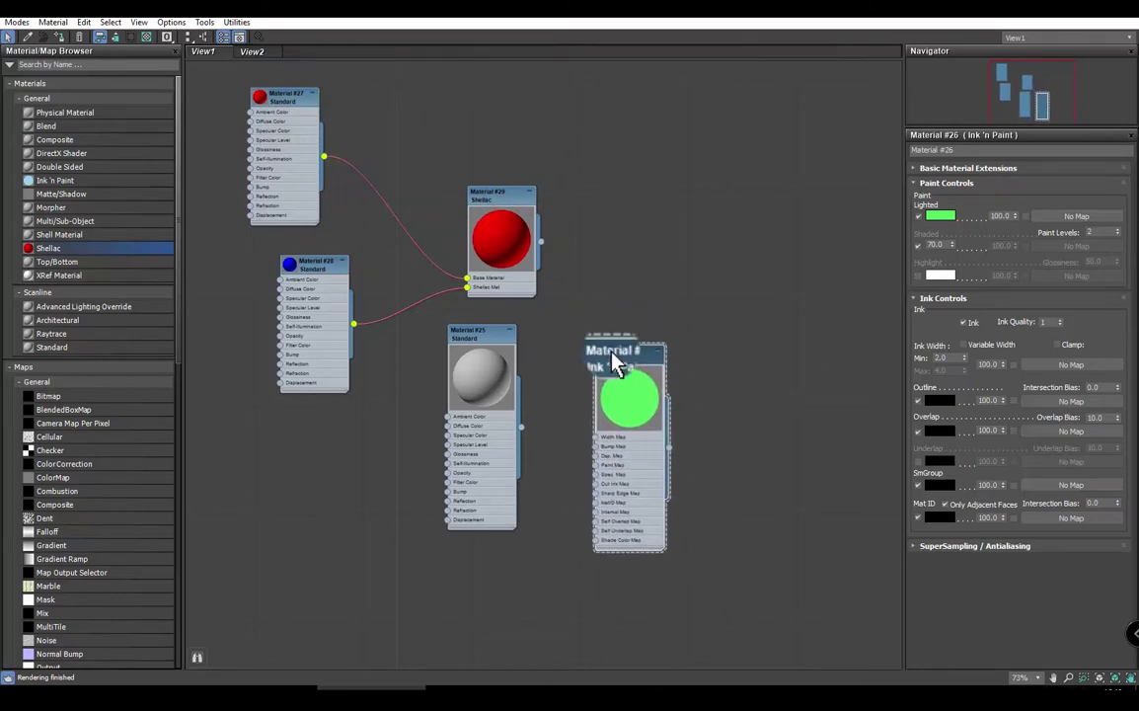
middle_click_drag(542, 287, 590, 286)
scroll(590, 286, "up", 5)
scroll(614, 242, "up", 1)
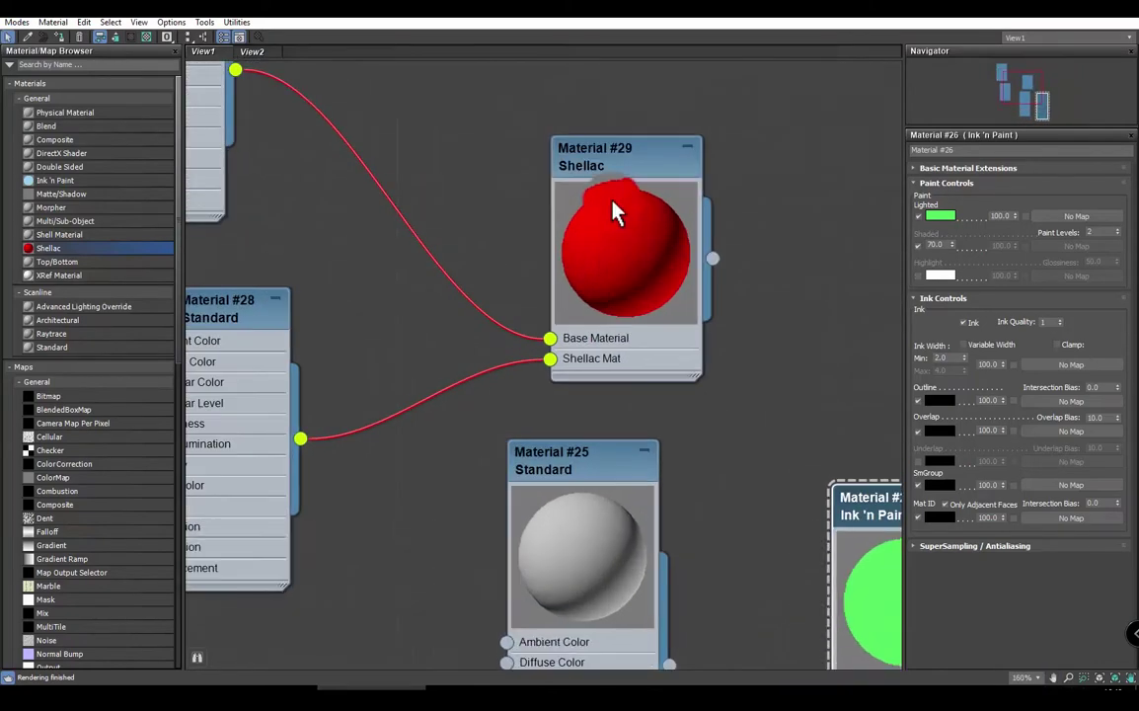
mouse_move(610, 203)
middle_mouse_down()
mouse_move(674, 209)
mouse_move(602, 139)
middle_mouse_up()
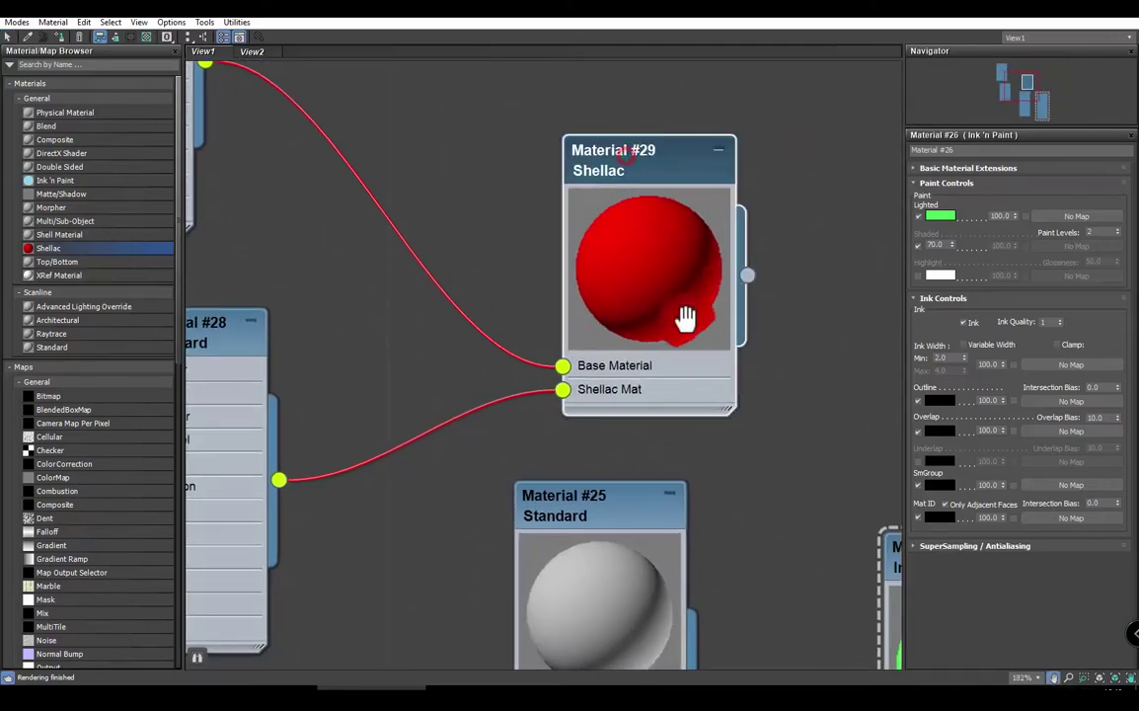
middle_click_drag(681, 318, 584, 198)
mouse_move(496, 204)
middle_mouse_down()
mouse_move(704, 216)
mouse_move(432, 287)
middle_mouse_up()
left_click(377, 289)
mouse_move(470, 356)
middle_mouse_down()
mouse_move(473, 249)
mouse_move(501, 193)
middle_mouse_up()
left_click_drag(450, 165, 425, 140)
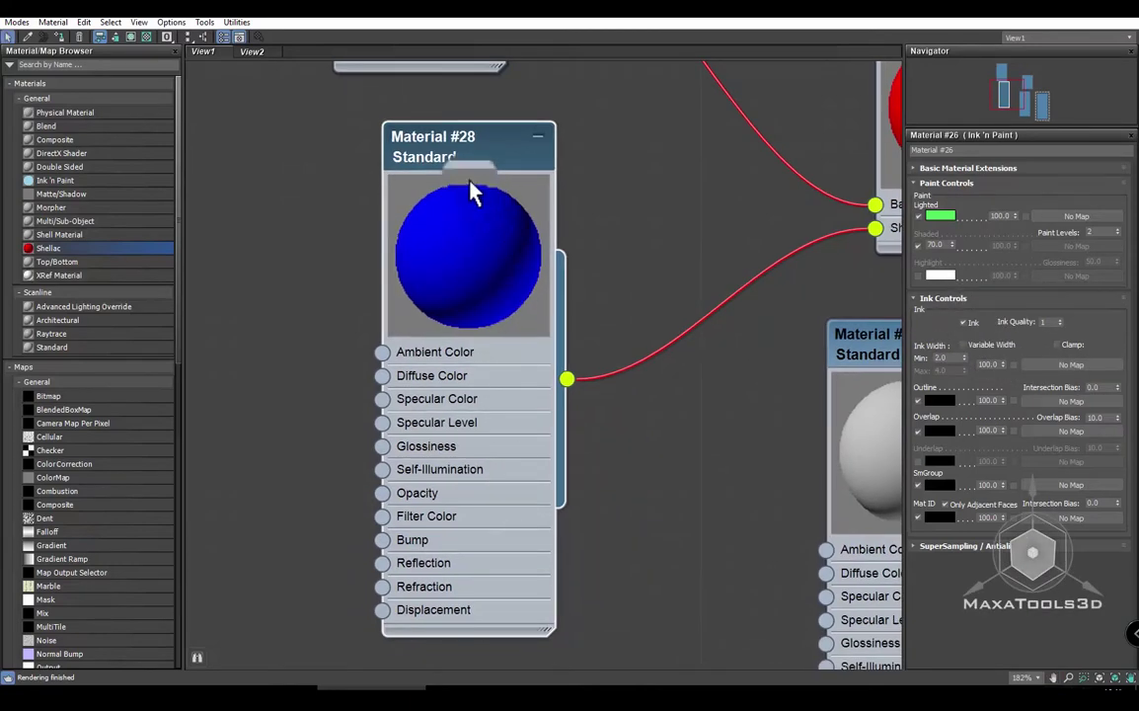
Step: Rename the blue Material #28 to 'Car'
double_click(446, 165)
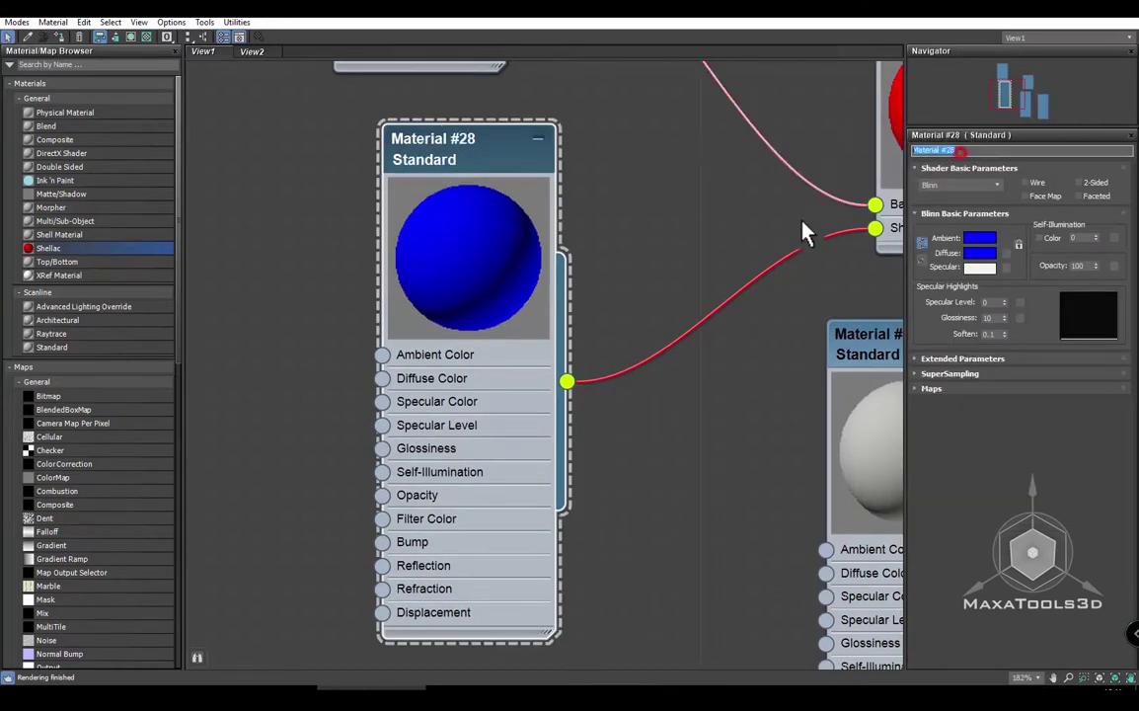
type("C")
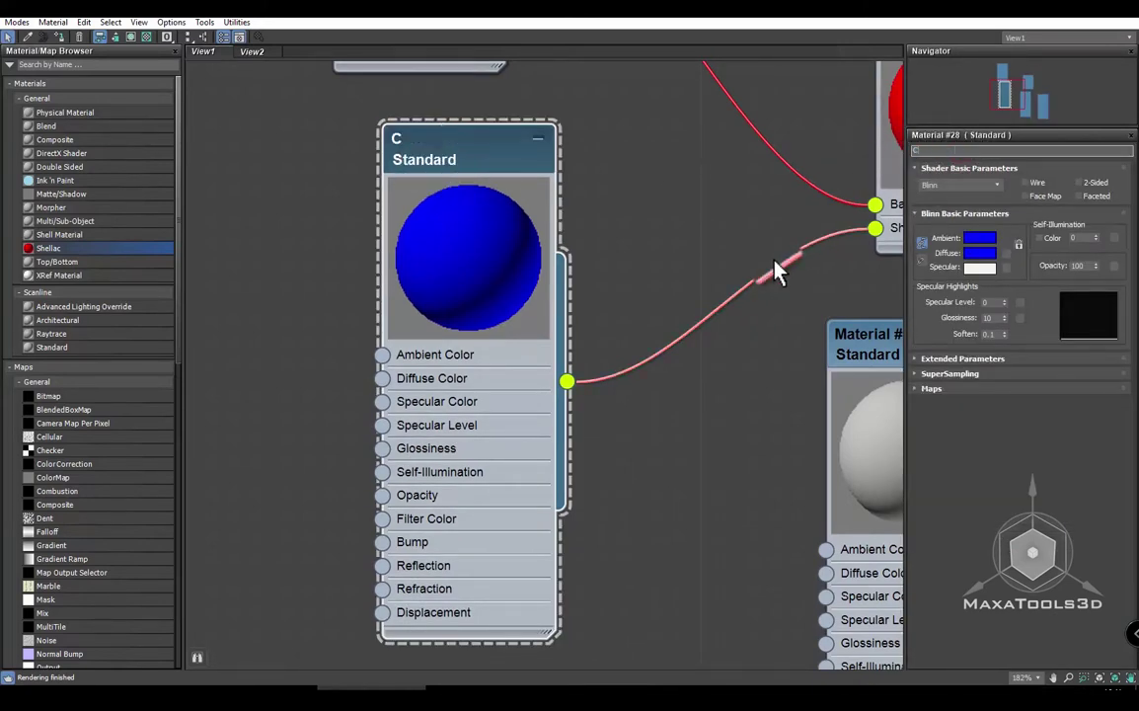
type("ar")
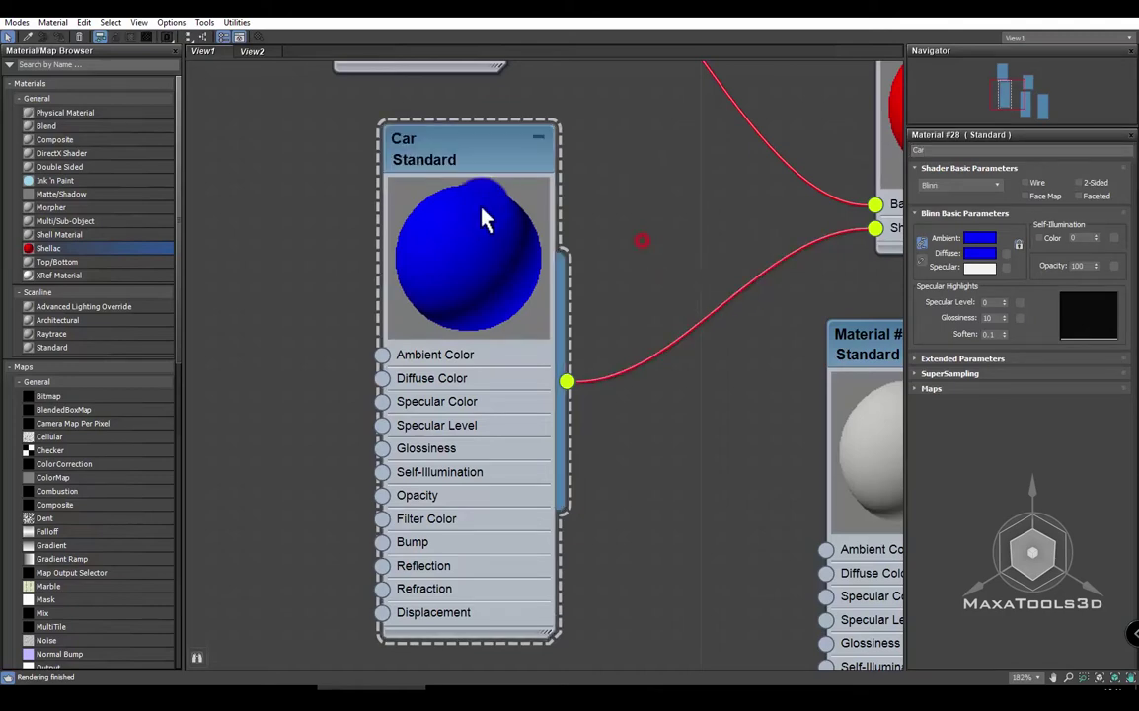
middle_click_drag(573, 310, 659, 349)
Step: Rename the green Ink 'n Paint Material #26 to 'Cartoon'
left_click(760, 332)
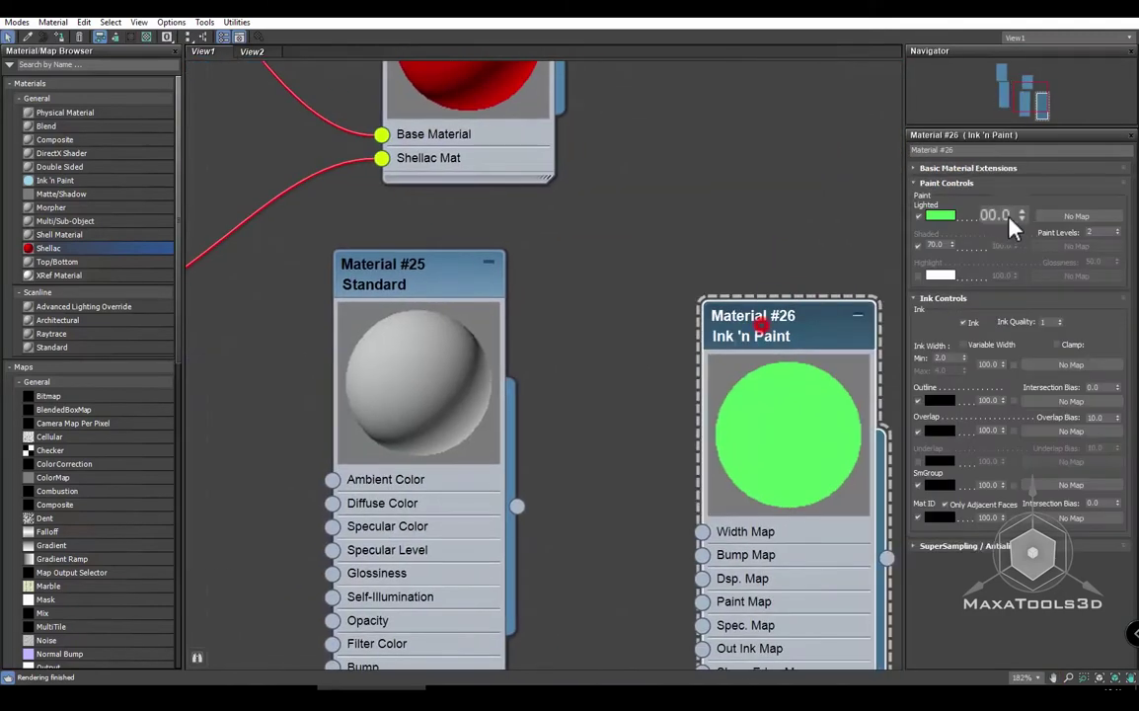
type("Ca")
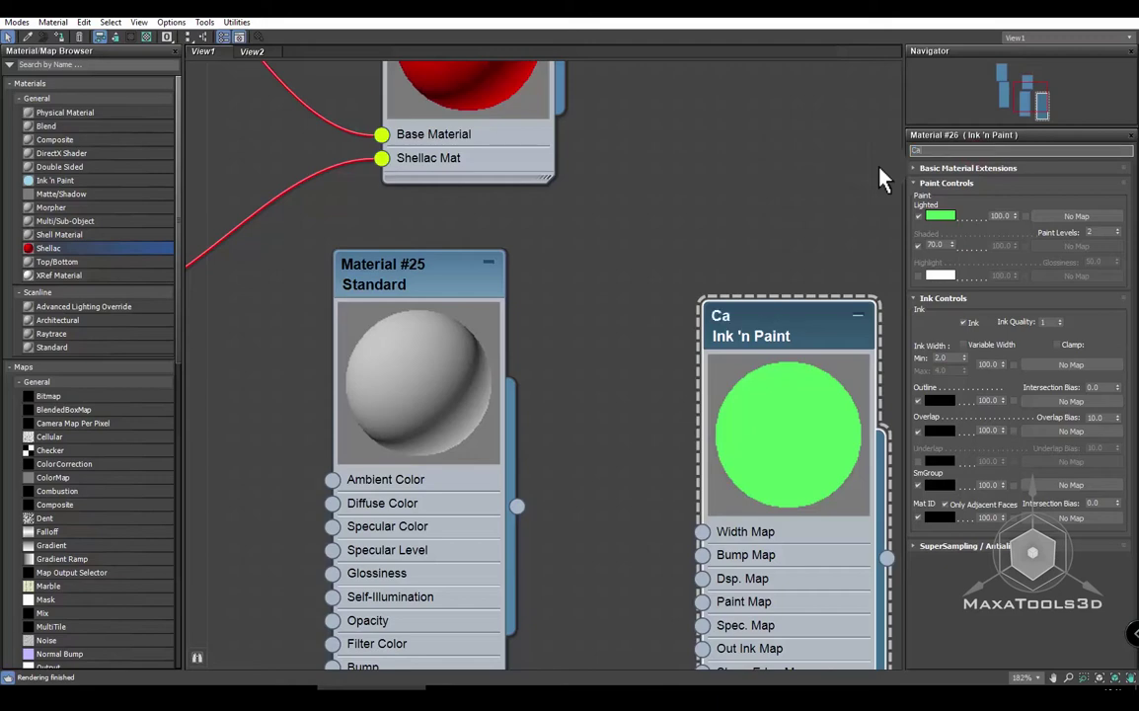
type("rtoon")
key("Return")
Step: Tidy the node view so the Shellac, Car and Cartoon nodes all show
scroll(834, 267, "up", 2)
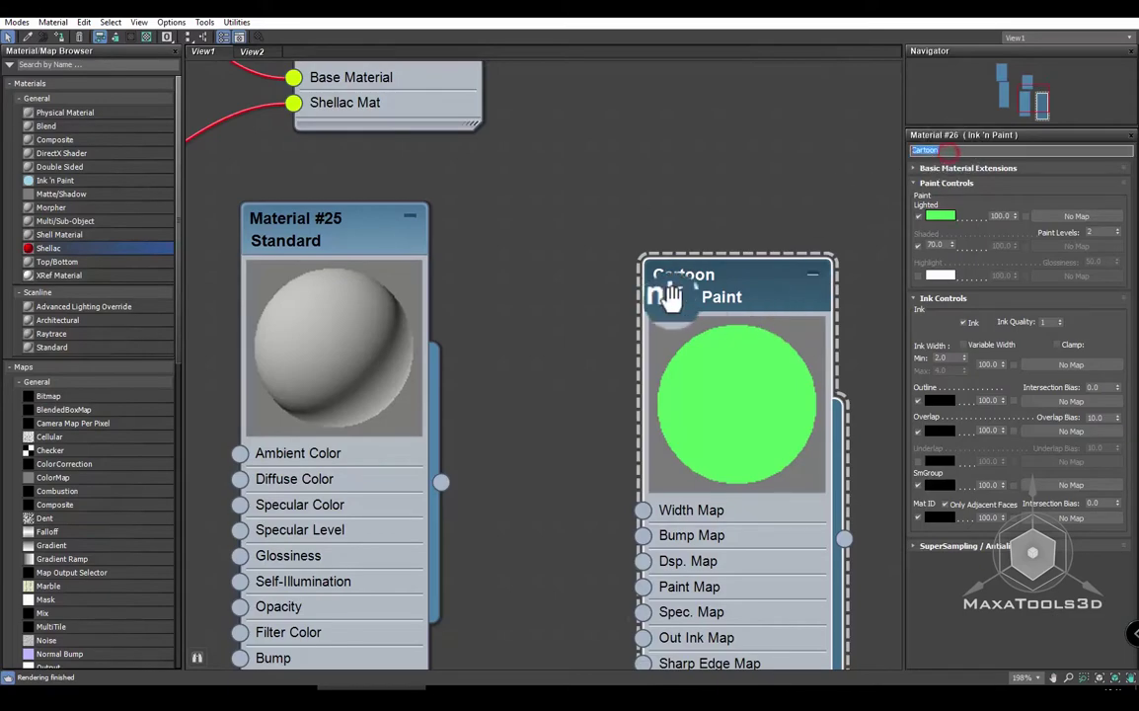
mouse_move(553, 284)
middle_mouse_down()
mouse_move(761, 358)
mouse_move(427, 265)
middle_mouse_up()
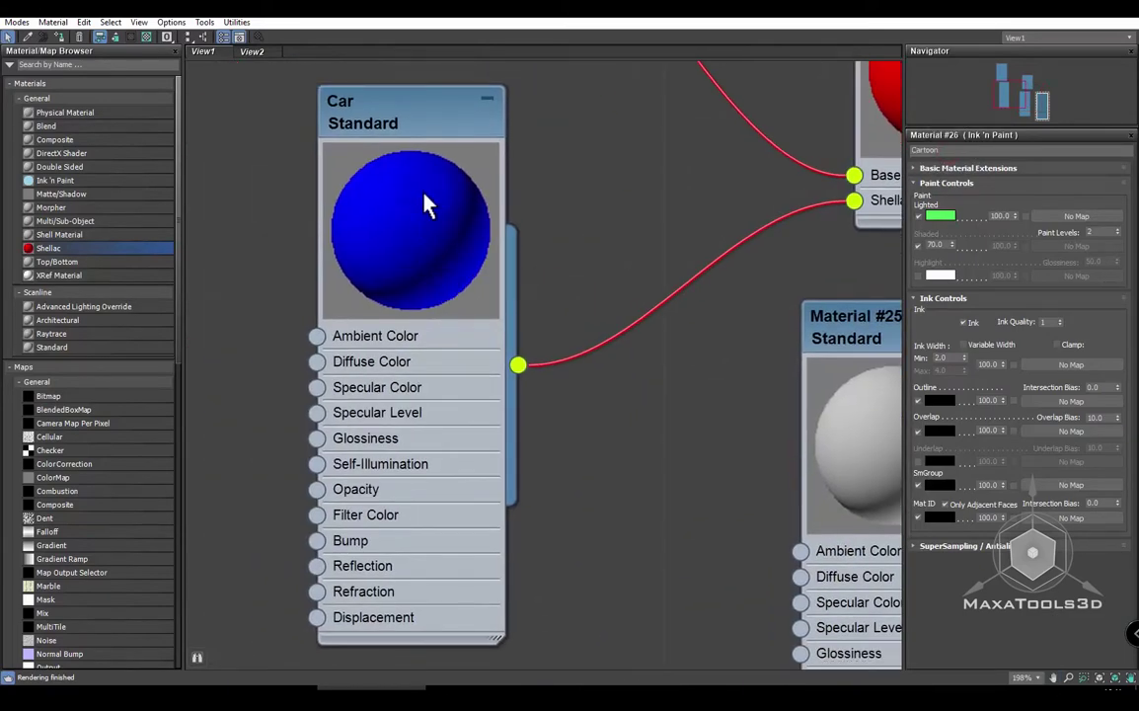
scroll(454, 232, "down", 1)
scroll(484, 276, "down", 2)
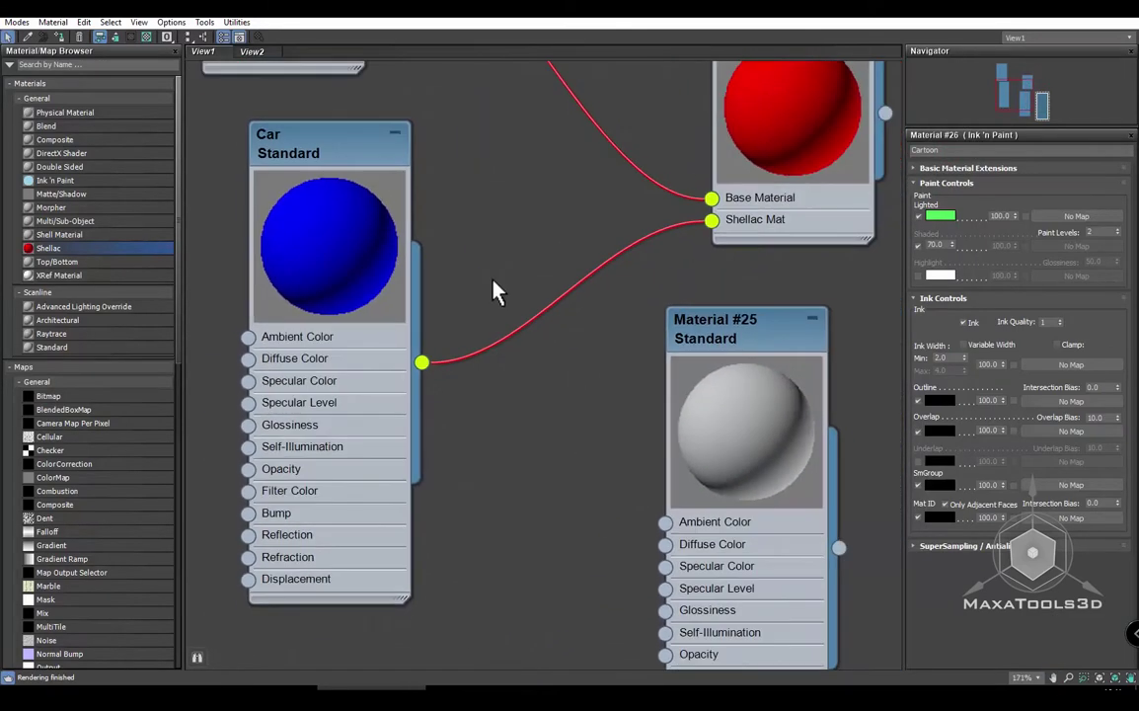
scroll(509, 291, "down", 1)
left_click_drag(358, 192, 368, 224)
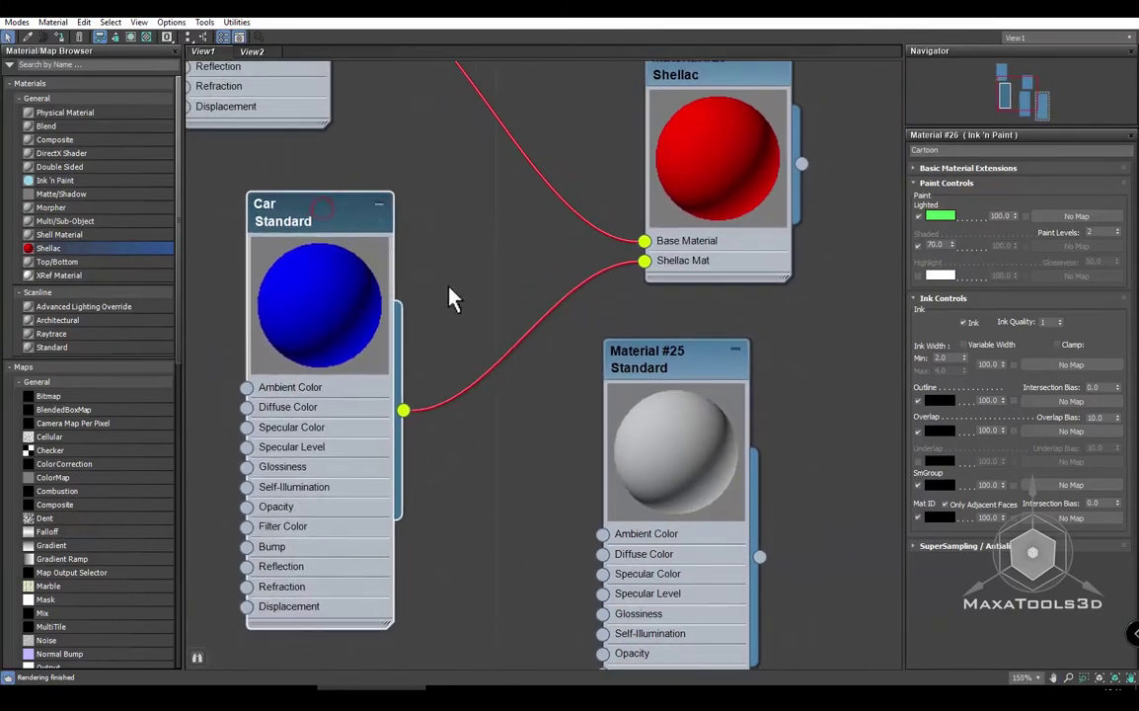
scroll(514, 311, "down", 1)
scroll(558, 326, "down", 1)
mouse_move(511, 326)
middle_mouse_down()
mouse_move(523, 313)
mouse_move(544, 337)
middle_mouse_up()
scroll(510, 312, "down", 1)
middle_click_drag(553, 254, 583, 308)
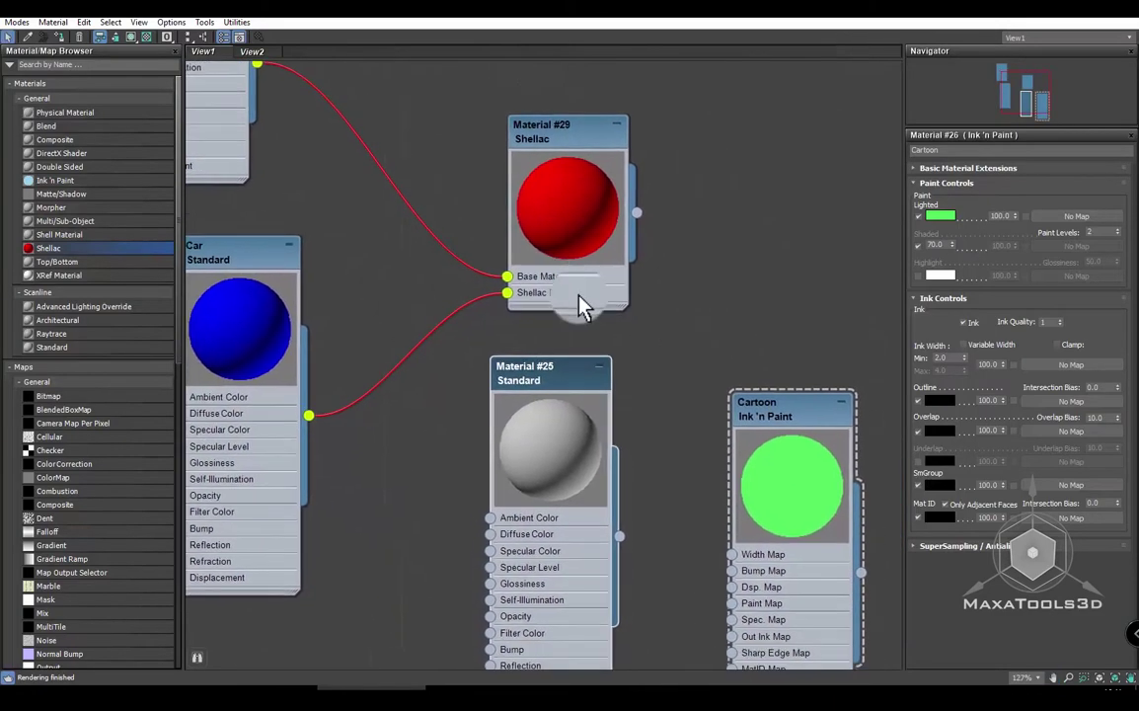
scroll(643, 316, "down", 2)
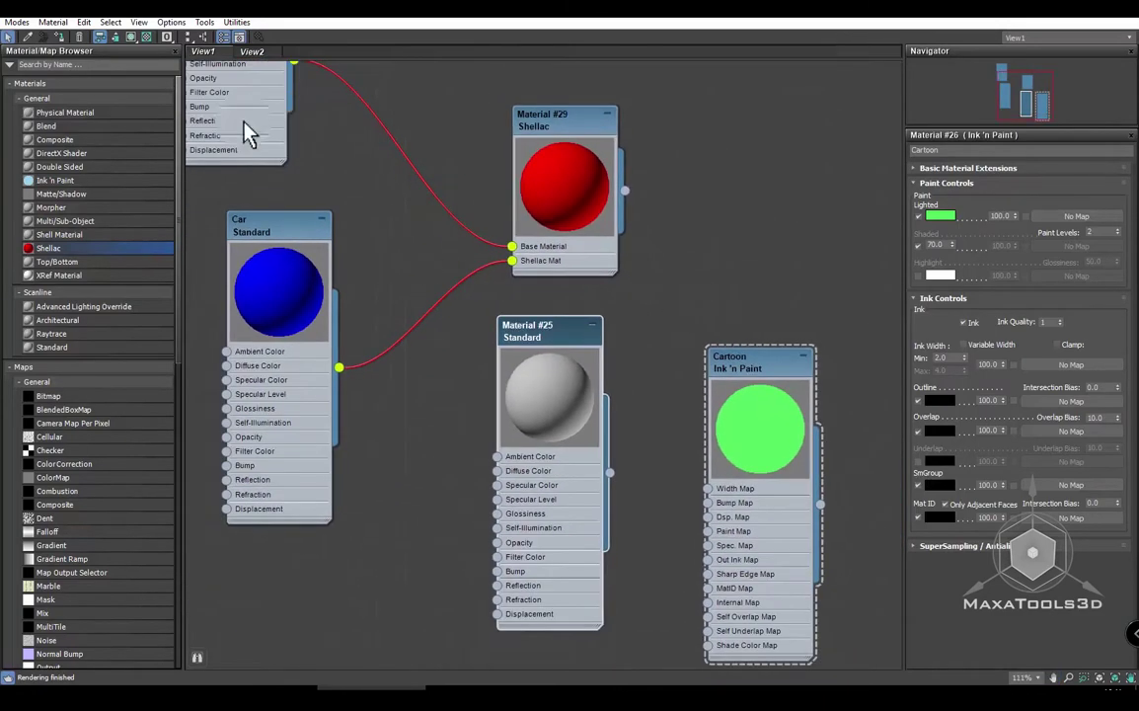
Step: Rename the View1 node view tab to 'Standard'
right_click(204, 51)
left_click(246, 83)
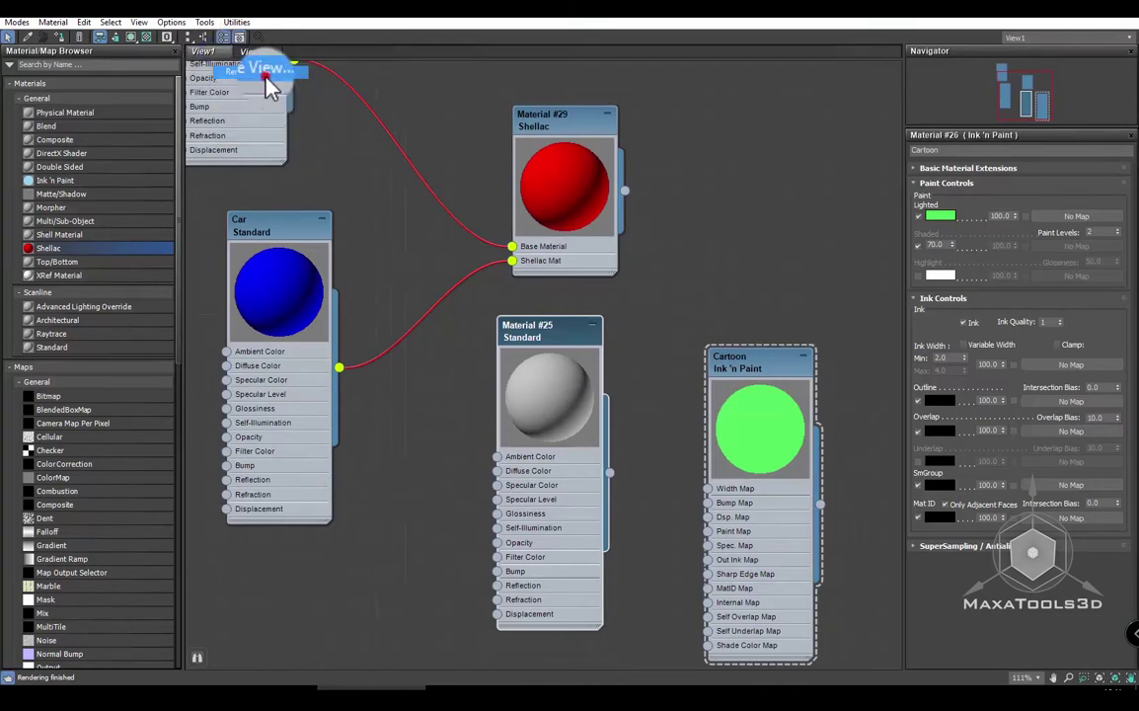
type("St")
type("an")
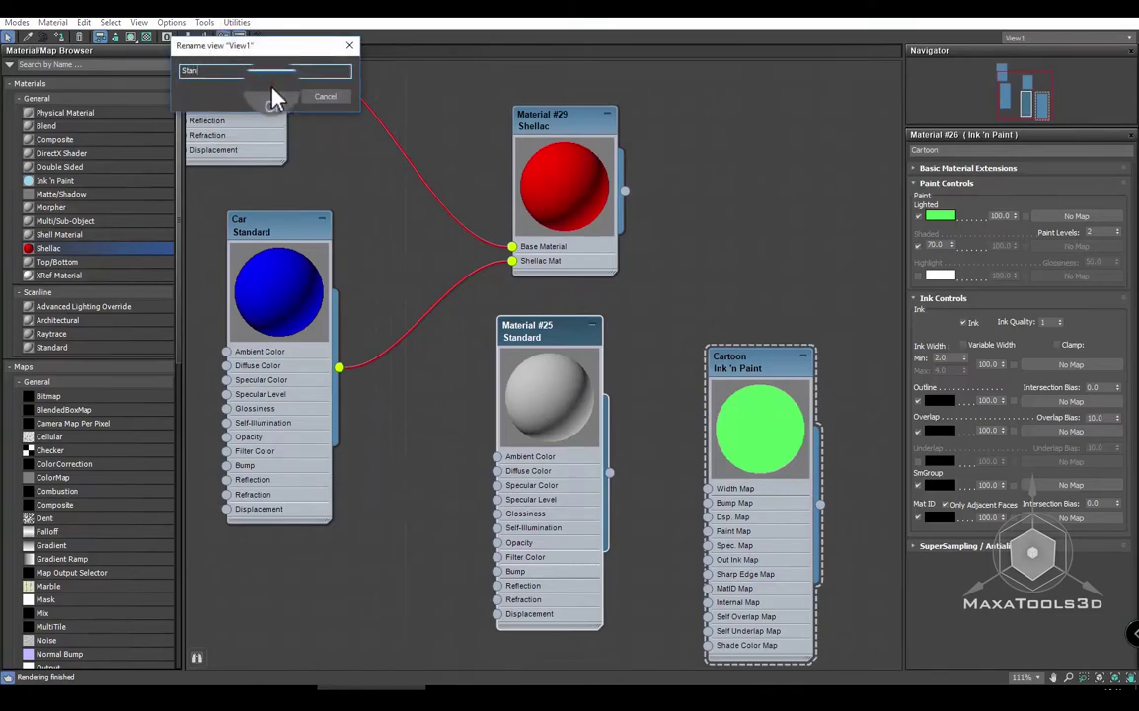
type("dard")
left_click(286, 96)
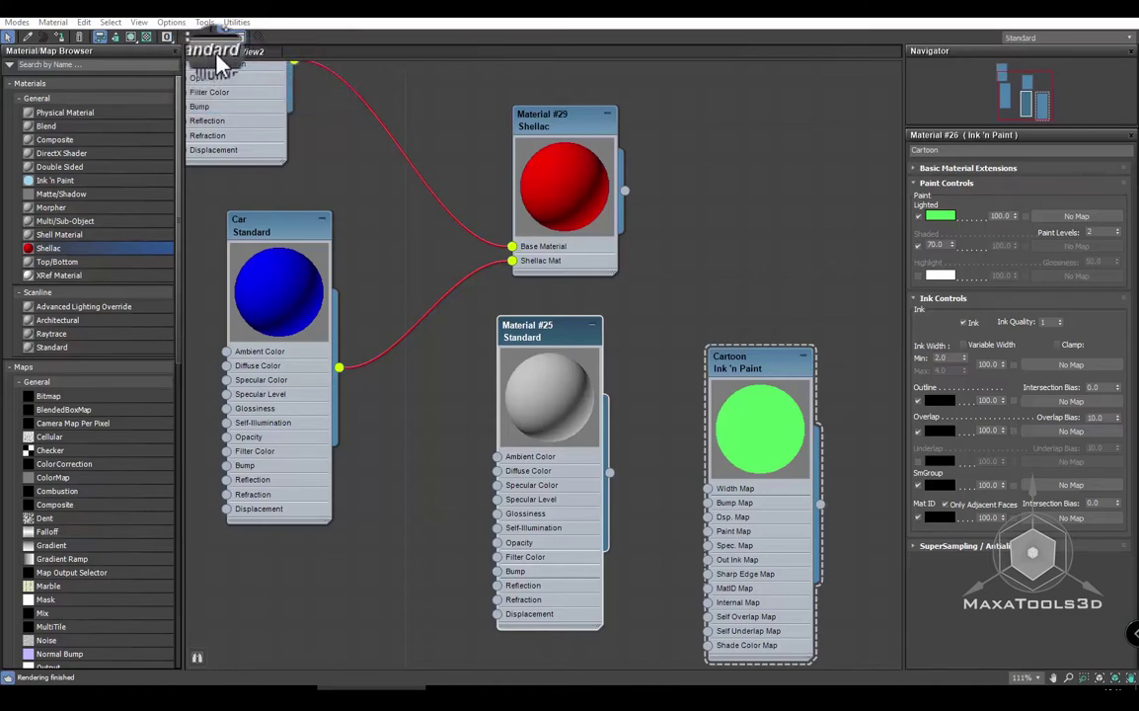
Step: Restore the Slate Material Editor to a floating window and resize it over the viewports
mouse_move(580, 393)
middle_mouse_down()
mouse_move(628, 377)
mouse_move(642, 345)
mouse_move(542, 370)
middle_mouse_up()
scroll(641, 346, "down", 1)
scroll(628, 410, "down", 1)
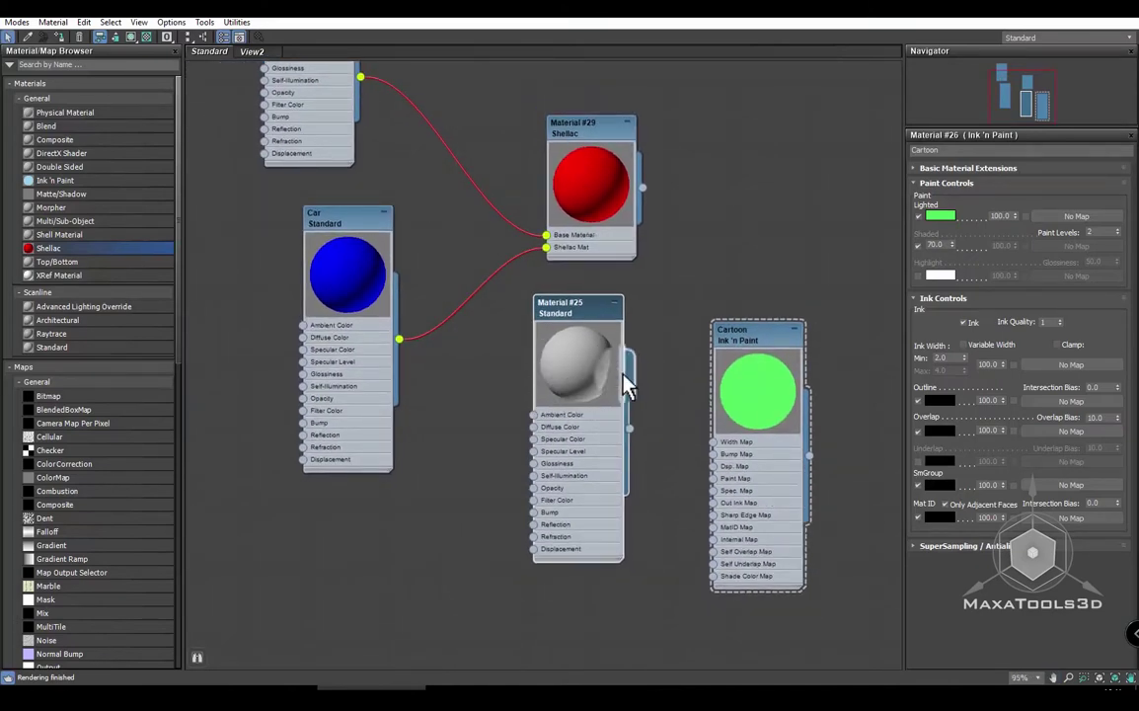
left_click_drag(521, 22, 367, 95)
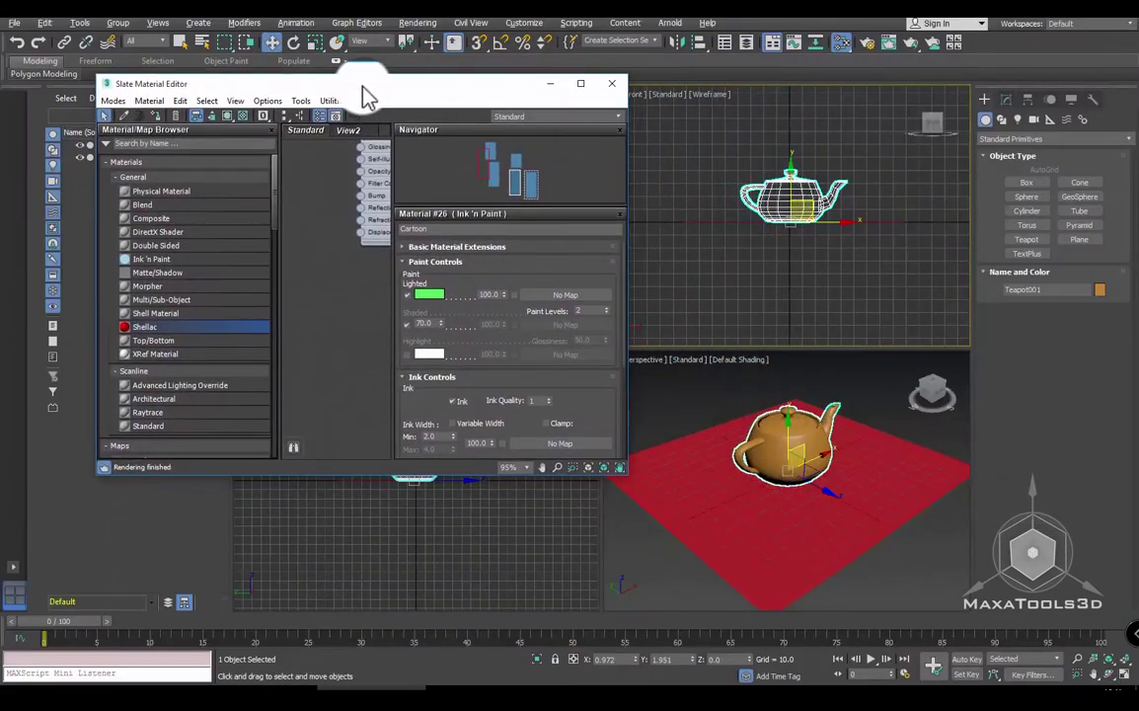
left_click_drag(626, 472, 858, 602)
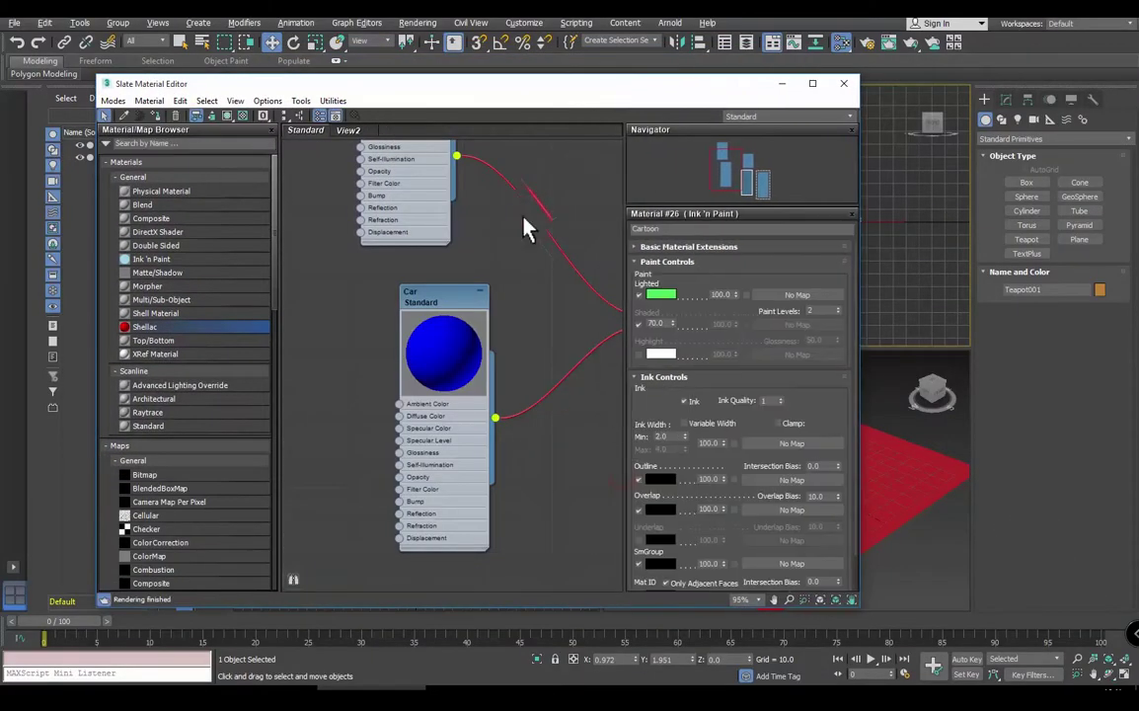
scroll(371, 386, "down", 2)
scroll(534, 419, "down", 2)
scroll(438, 376, "down", 2)
Step: Select Material #25 and move the editor aside to uncover the teapot and plane
scroll(446, 335, "down", 2)
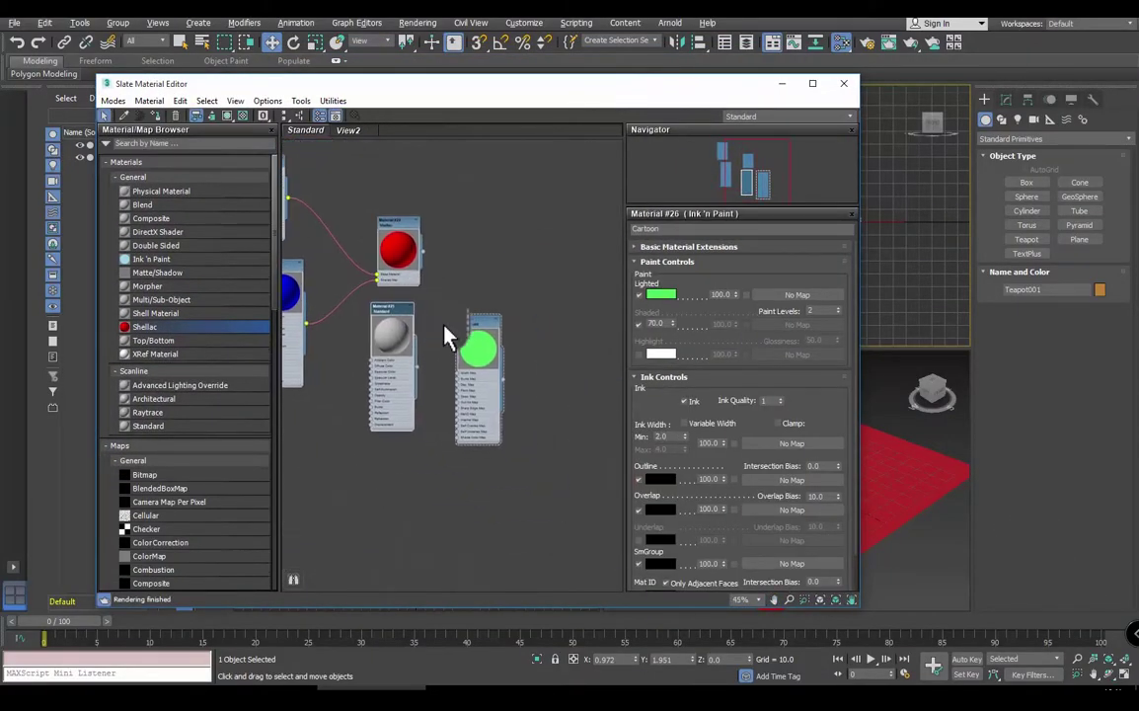
scroll(445, 336, "up", 3)
left_click_drag(351, 304, 343, 314)
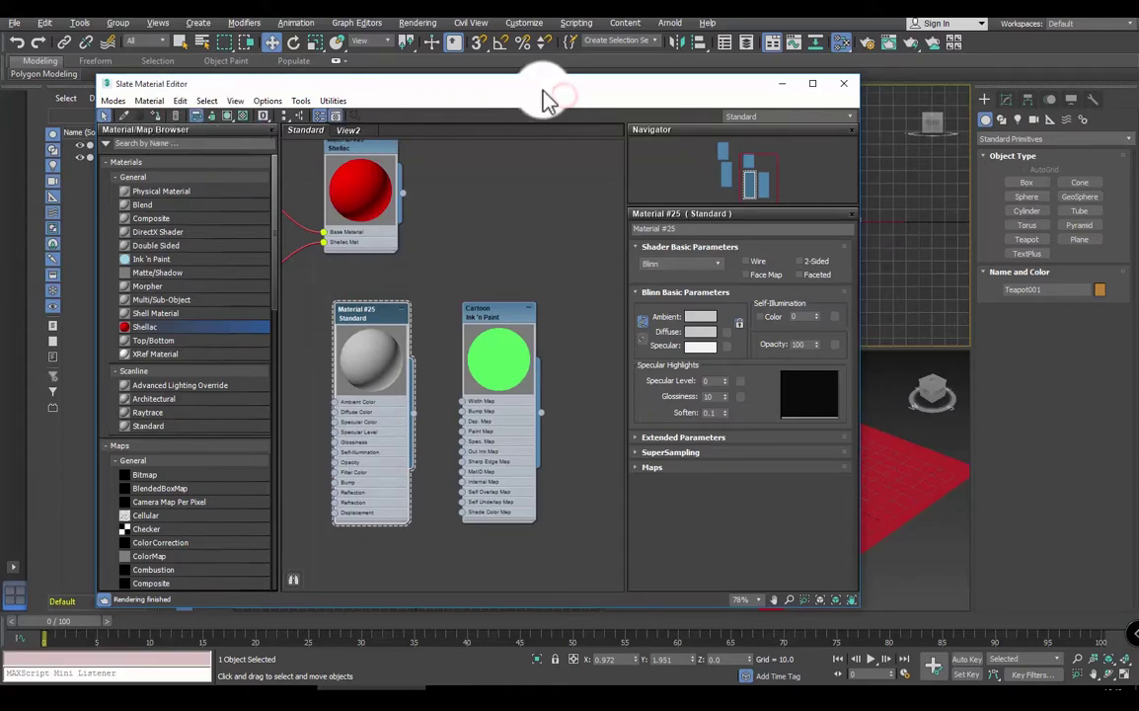
left_click_drag(548, 98, 359, 97)
mouse_move(794, 478)
middle_mouse_down()
mouse_move(857, 483)
mouse_move(795, 579)
mouse_move(816, 516)
mouse_move(769, 503)
middle_mouse_up()
middle_click_drag(248, 308, 316, 317)
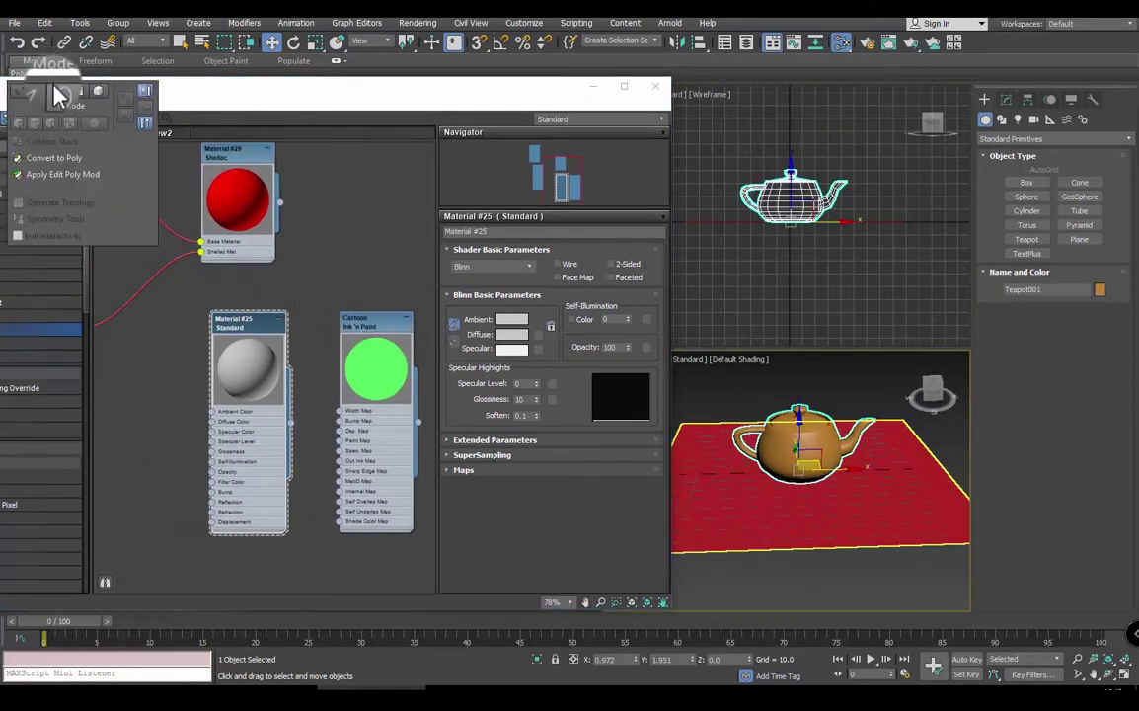
left_click_drag(178, 97, 236, 85)
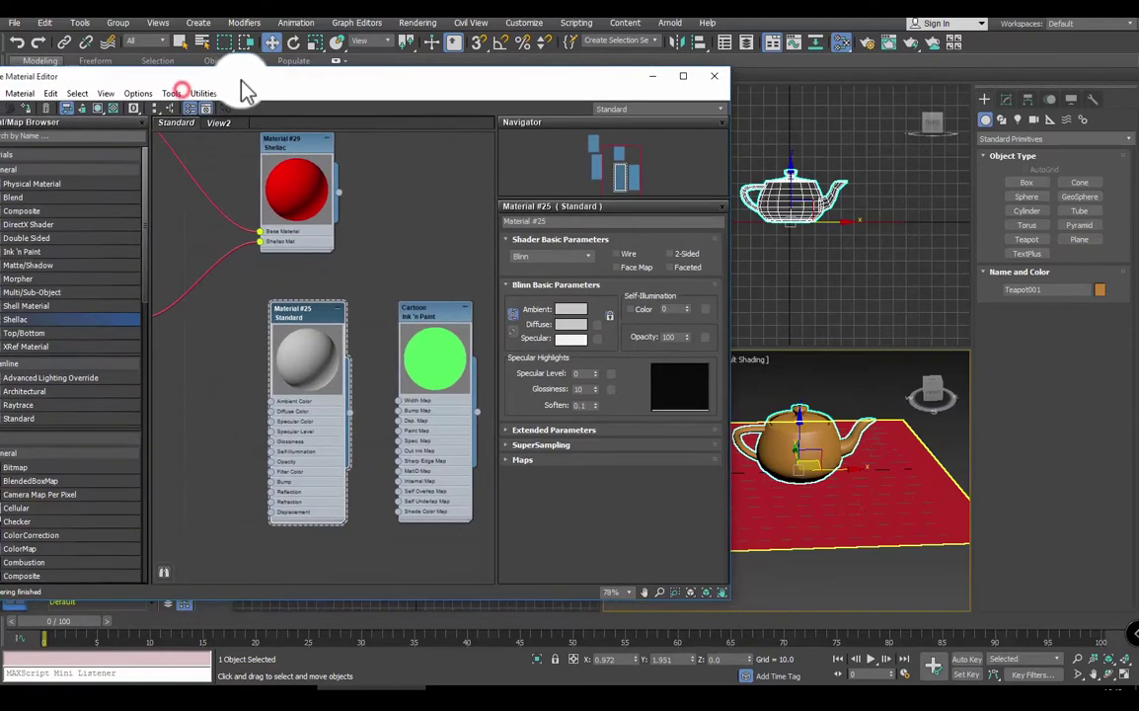
left_click(35, 114)
middle_click_drag(364, 403, 362, 419)
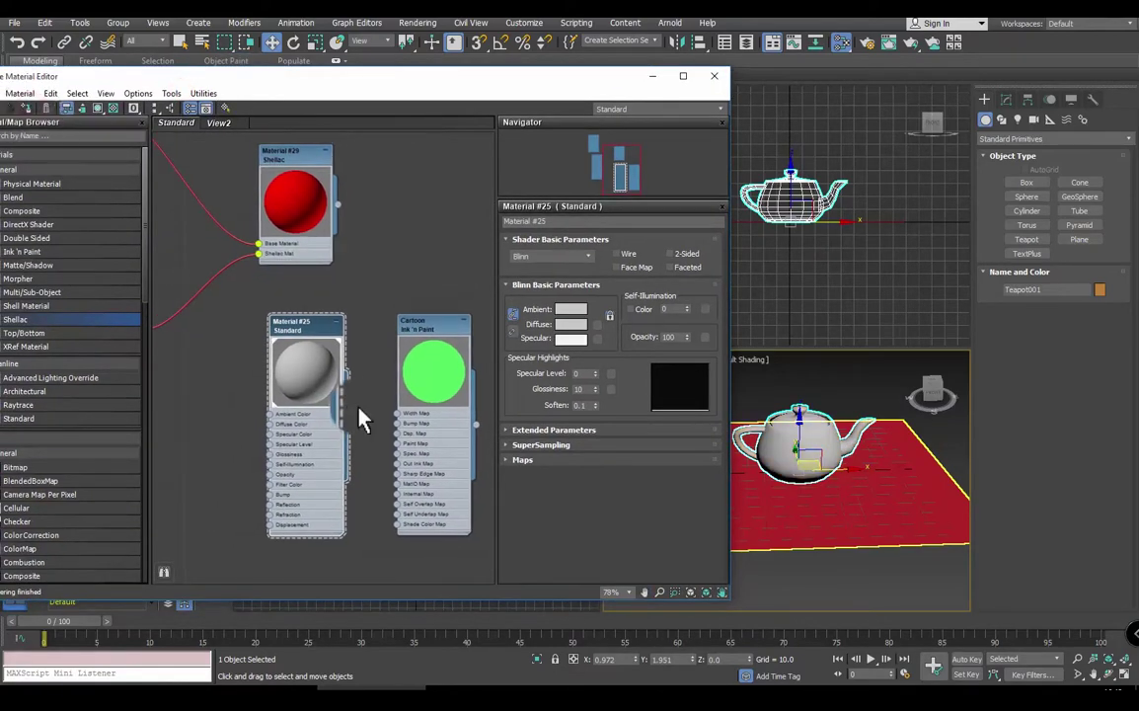
scroll(361, 419, "up", 3)
scroll(349, 450, "up", 1)
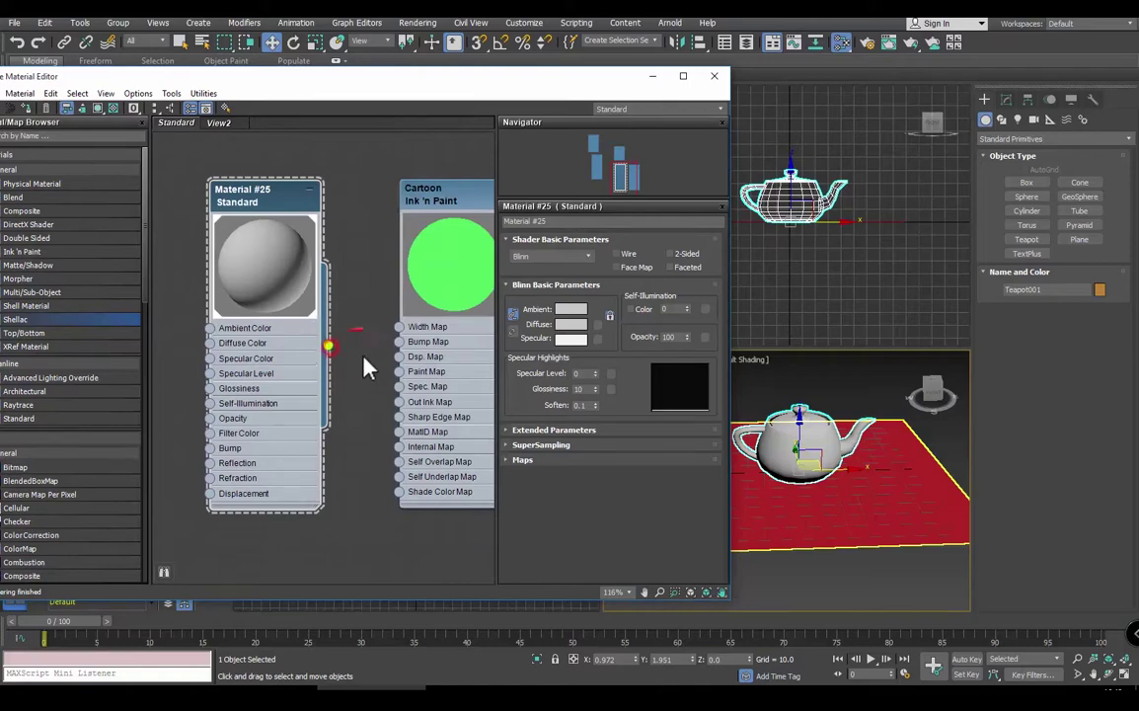
Step: Wire the grey Material #25 back onto the ground plane
mouse_move(366, 367)
left_mouse_down()
mouse_move(352, 335)
mouse_move(805, 439)
left_mouse_up()
left_click(320, 385)
left_click(326, 367)
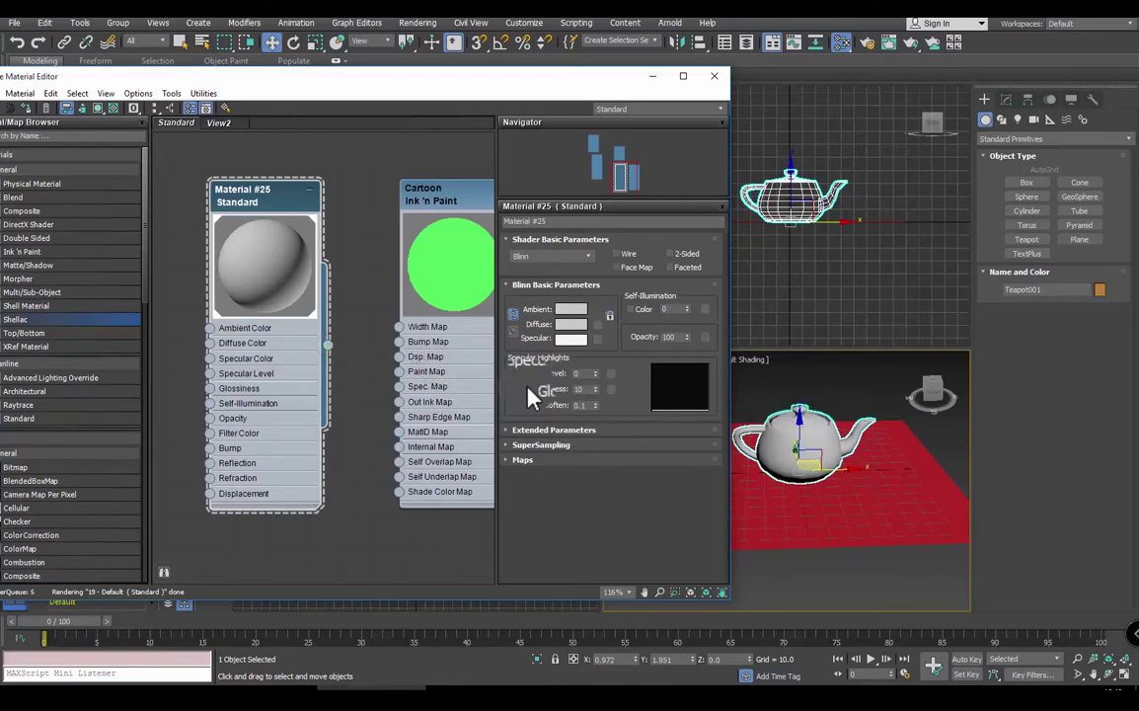
middle_click_drag(492, 355, 362, 351)
left_click_drag(368, 341, 768, 503)
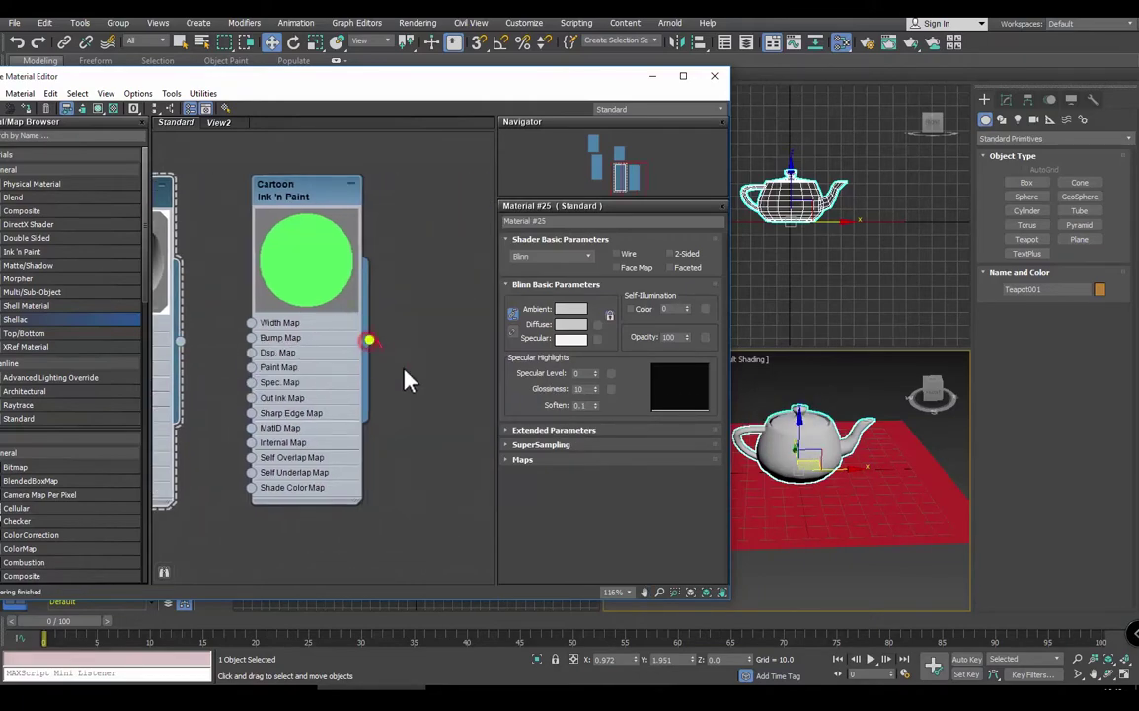
middle_click_drag(307, 247, 399, 256)
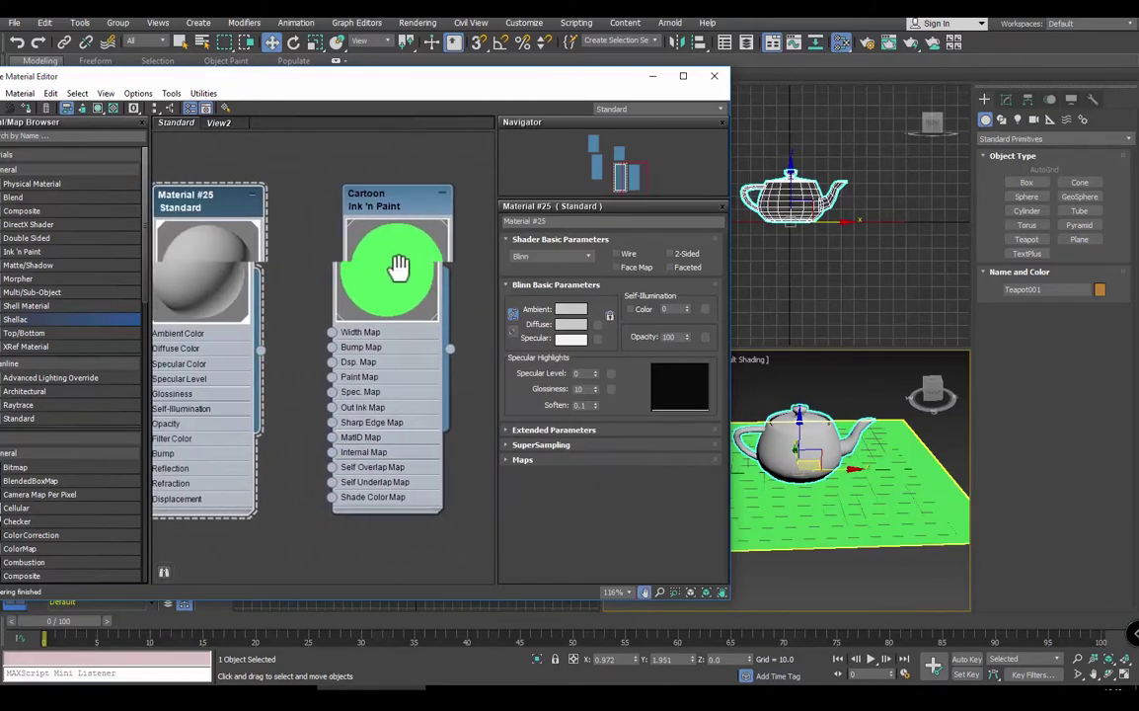
scroll(336, 365, "down", 1)
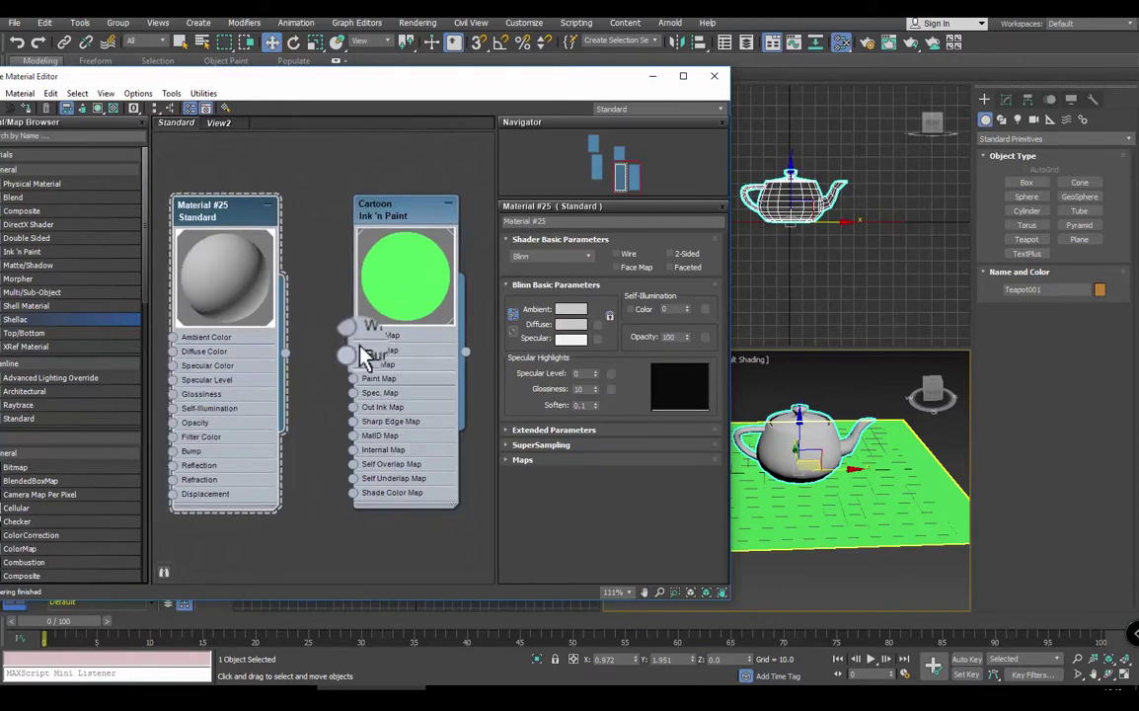
scroll(363, 370, "down", 1)
scroll(364, 373, "down", 1)
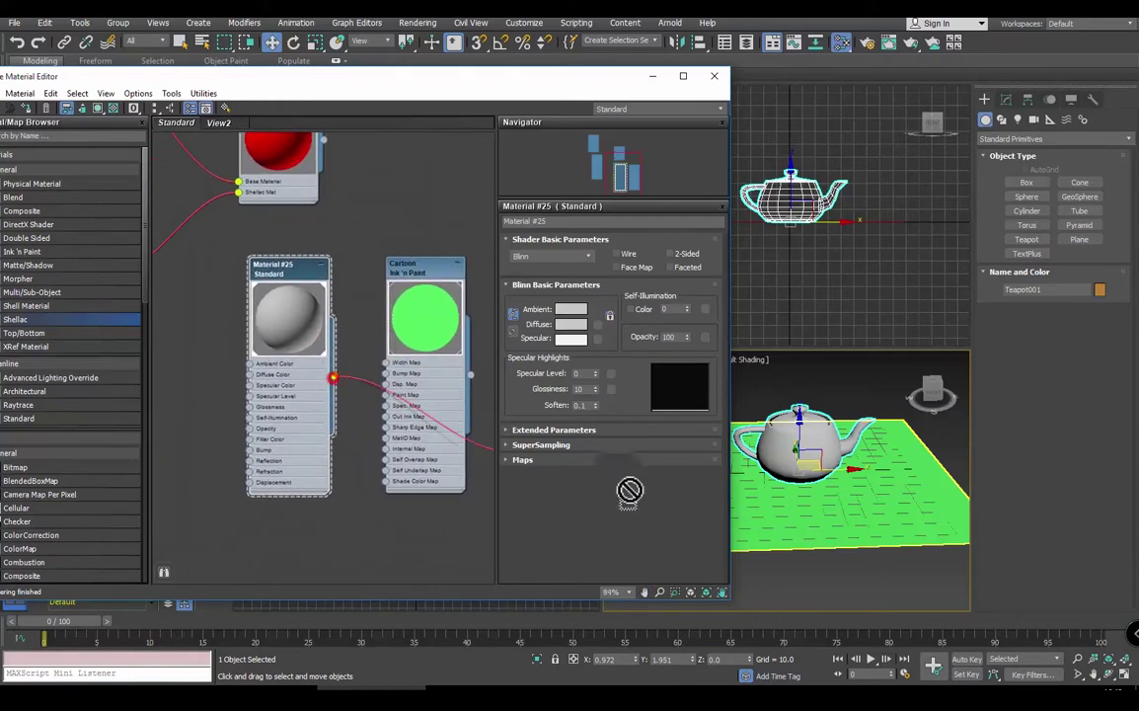
left_click_drag(334, 377, 840, 493)
middle_click_drag(467, 379, 442, 373)
Step: Wire the green Cartoon material onto the teapot and close the Slate Material Editor
mouse_move(441, 380)
left_mouse_down()
mouse_move(706, 415)
mouse_move(795, 447)
left_mouse_up()
middle_click_drag(447, 182, 426, 176)
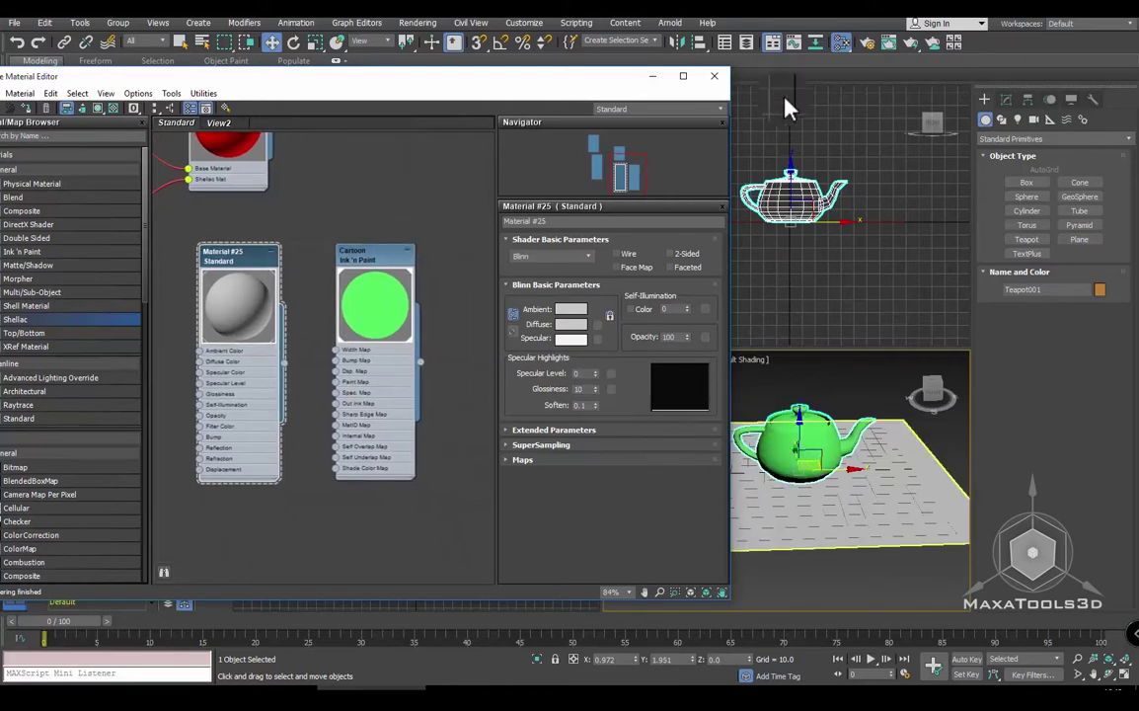
left_click(654, 76)
Step: Maximize the Perspective viewport and orbit to a higher angle around the teapot
key("alt+w")
mouse_move(641, 399)
middle_mouse_down("alt")
mouse_move(654, 379)
mouse_move(699, 428)
mouse_move(653, 427)
mouse_move(662, 444)
mouse_move(694, 426)
mouse_move(674, 419)
mouse_move(710, 429)
mouse_move(692, 438)
middle_mouse_up("alt")
scroll(686, 432, "up", 3)
mouse_move(772, 335)
middle_mouse_down("alt")
mouse_move(719, 358)
mouse_move(750, 296)
middle_mouse_up("alt")
Step: Review Render Setup's renderer list, keep Scanline Renderer, and close the dialog
left_click(867, 41)
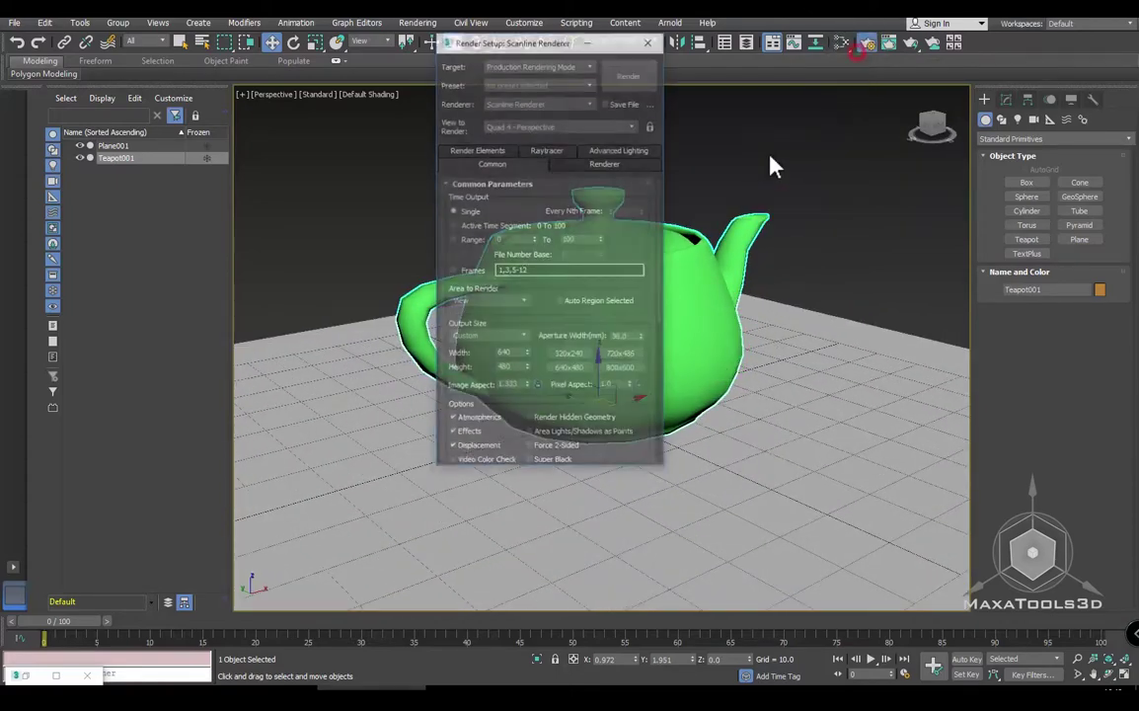
left_click(648, 40)
left_click(867, 45)
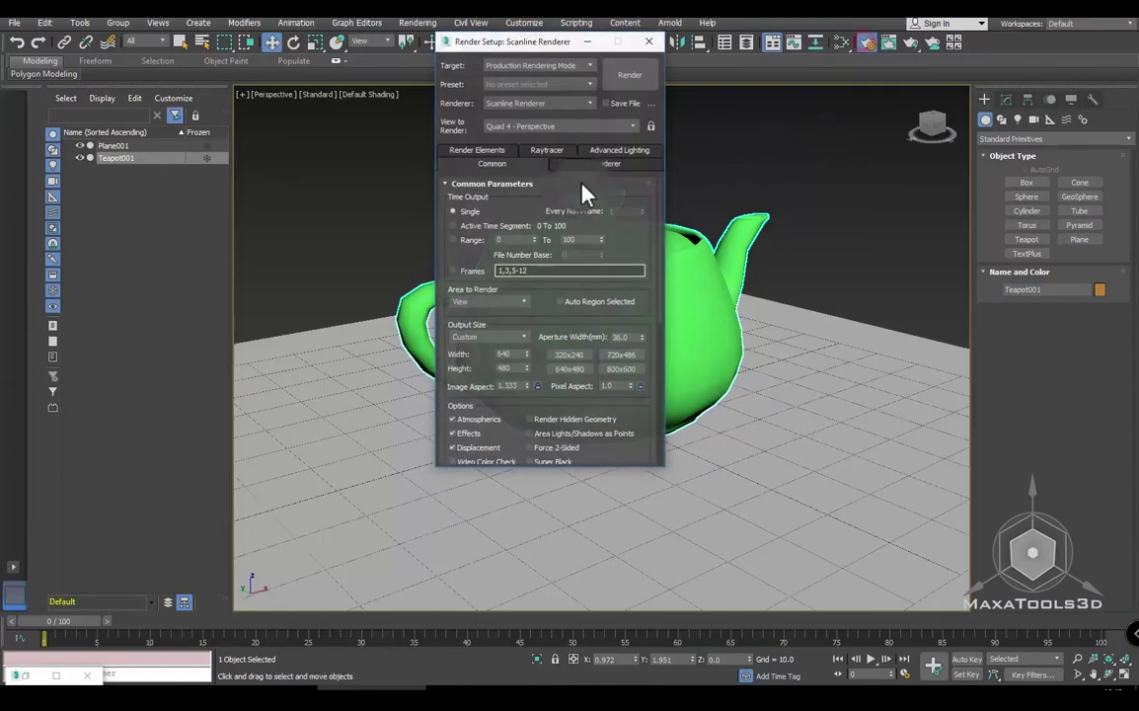
left_click(517, 106)
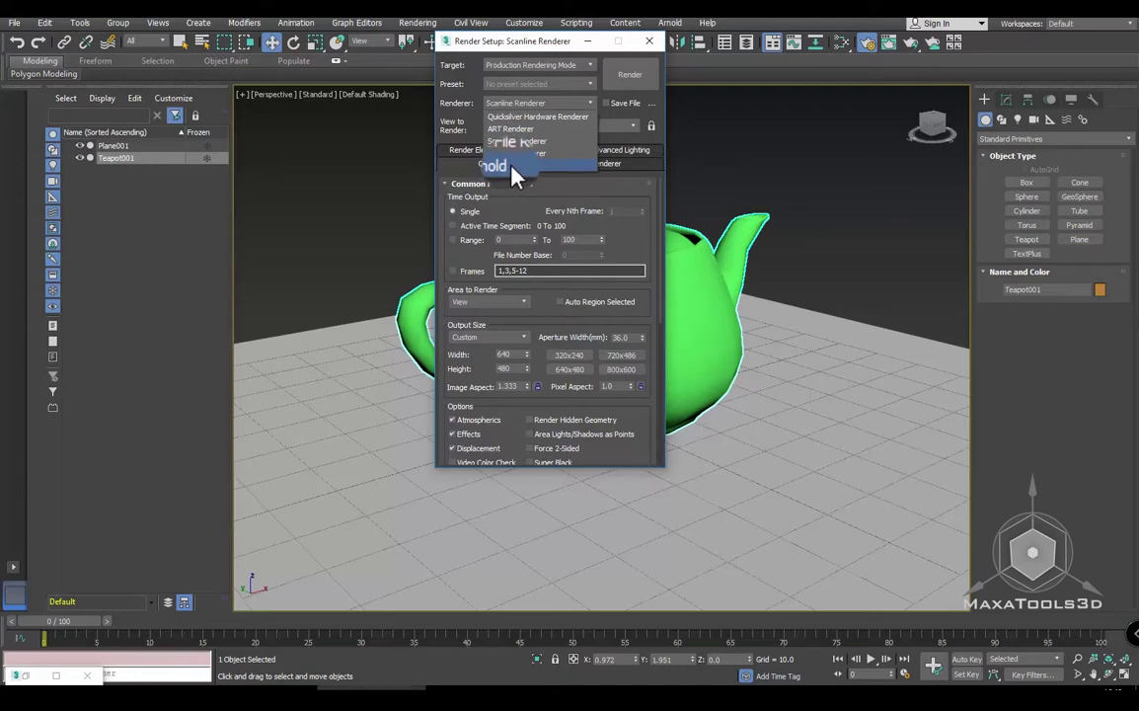
left_click(484, 40)
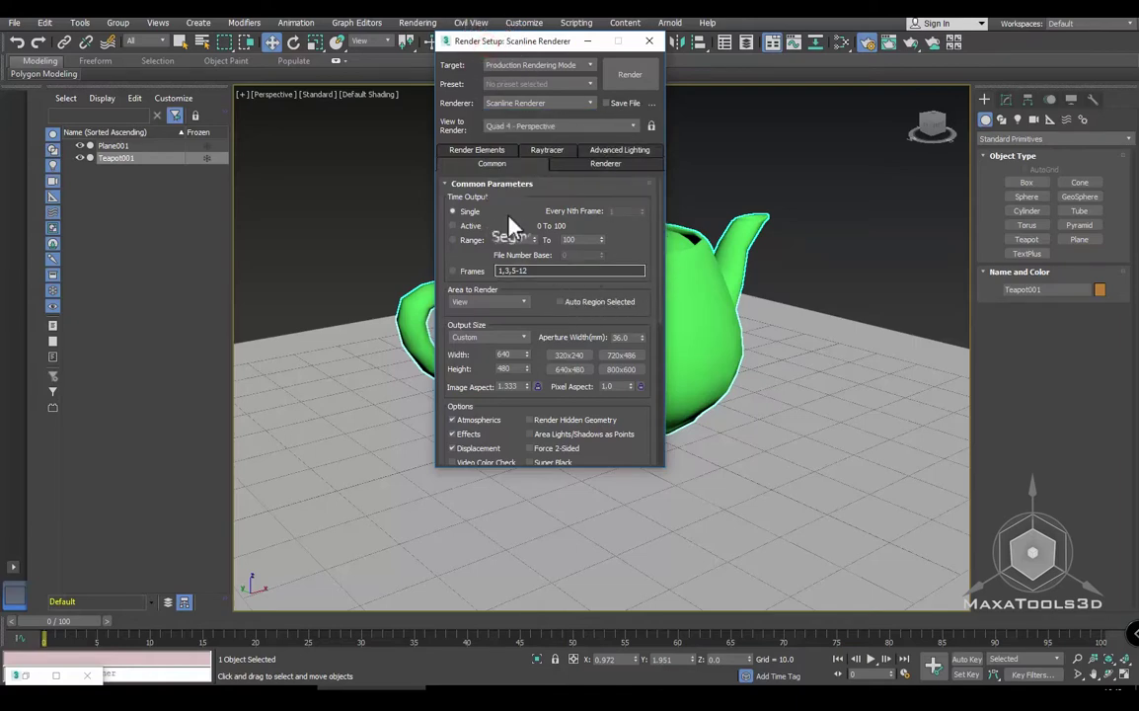
left_click(648, 42)
Step: Reopen the Slate Material Editor and maximize it to fill the screen
left_click(840, 41)
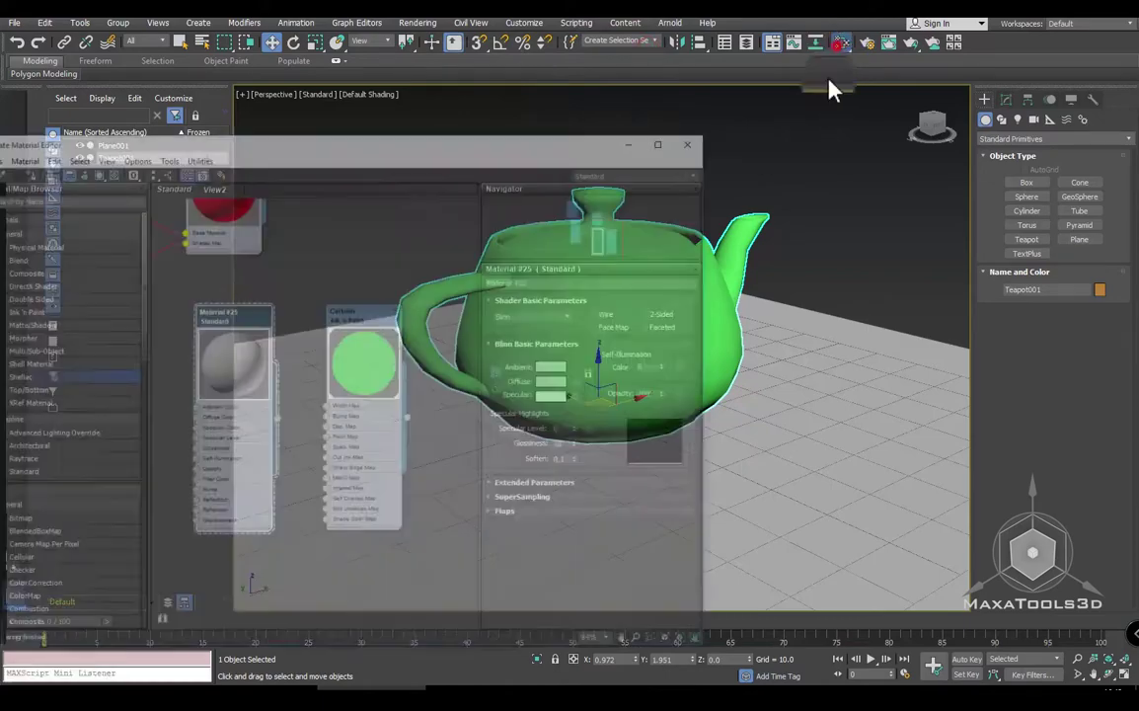
left_click_drag(288, 79, 422, 85)
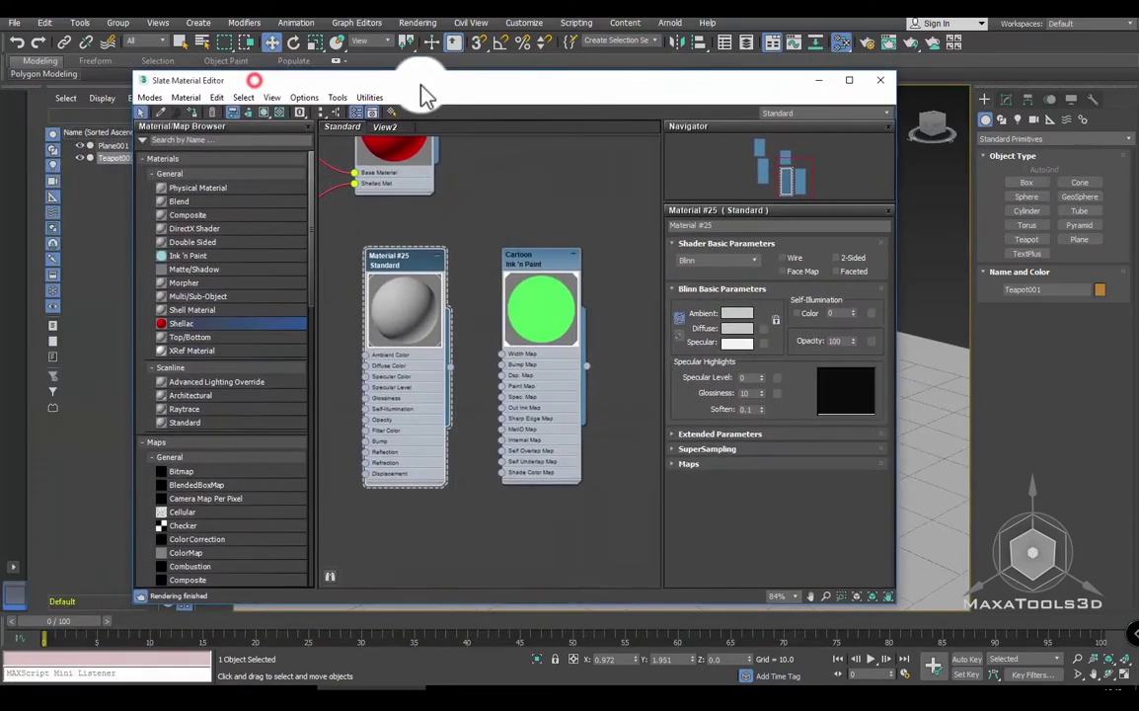
left_click(849, 80)
Step: Pan the node view and move the Car and Material #27 nodes right toward Shellac
mouse_move(428, 313)
middle_mouse_down()
mouse_move(526, 423)
mouse_move(548, 413)
middle_mouse_up()
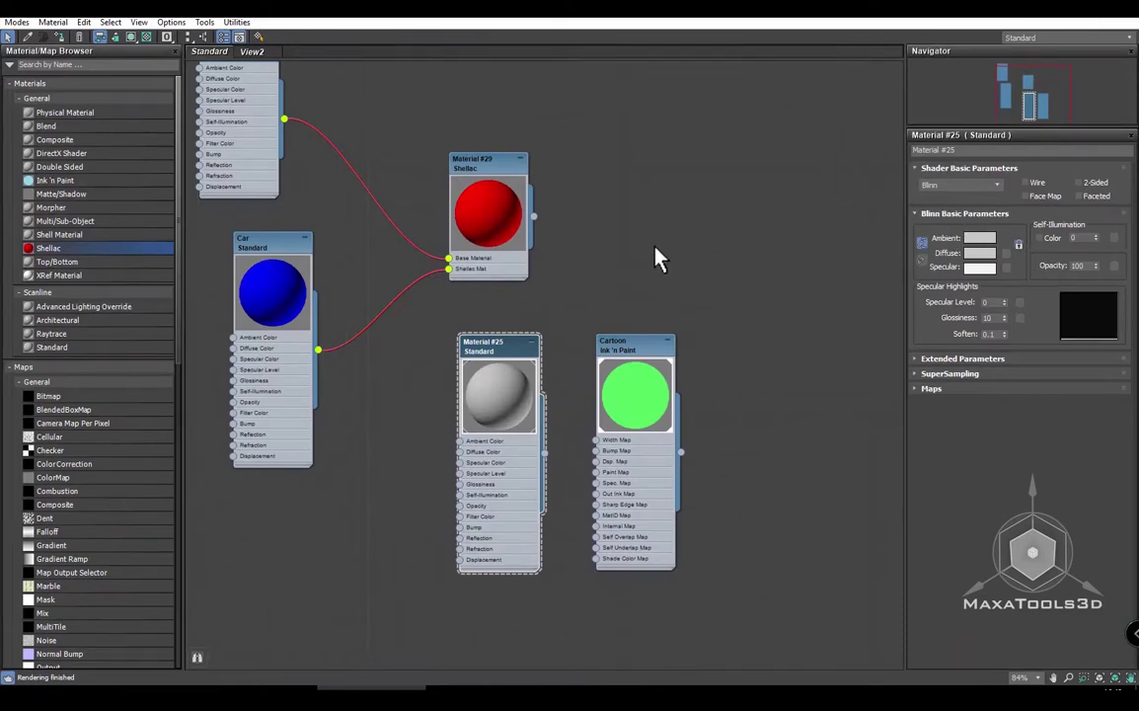
middle_click_drag(539, 229, 614, 268)
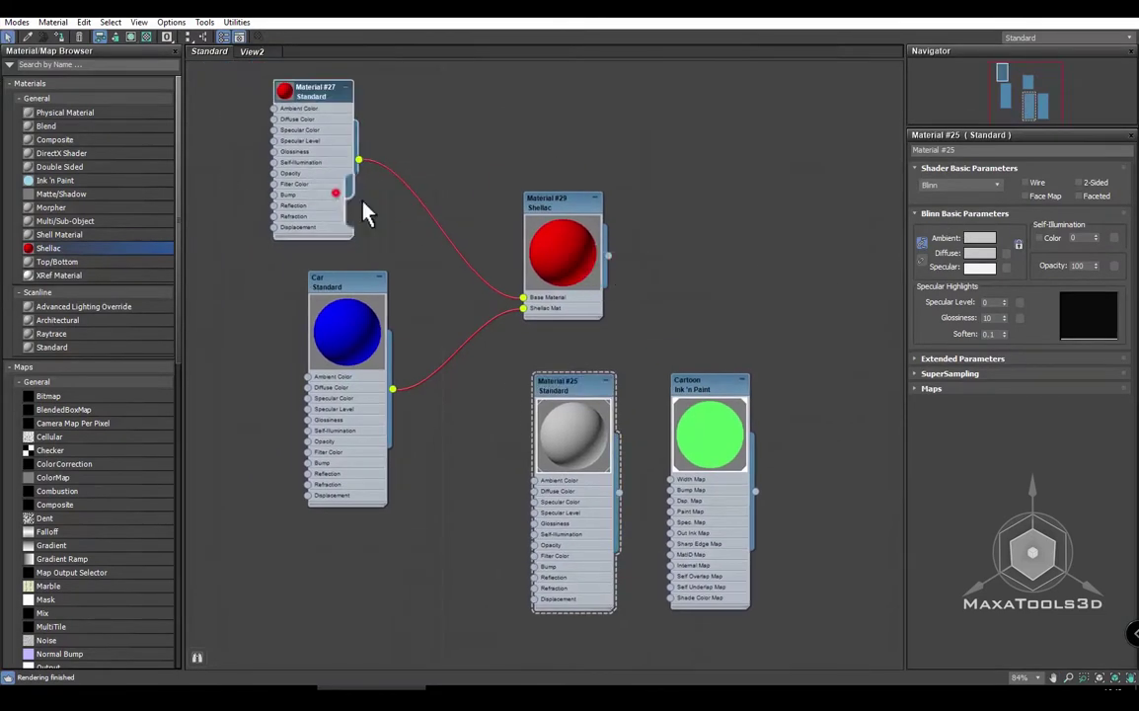
left_click_drag(372, 312, 438, 333)
left_click_drag(377, 234, 444, 256)
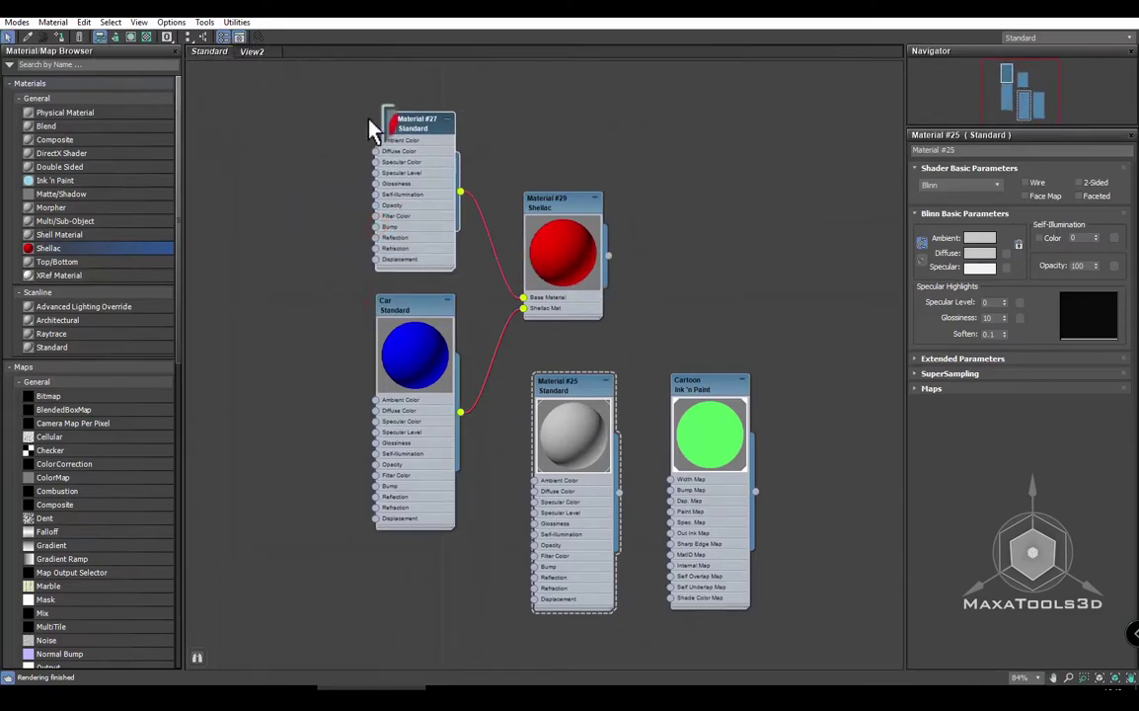
middle_click_drag(686, 236, 679, 228)
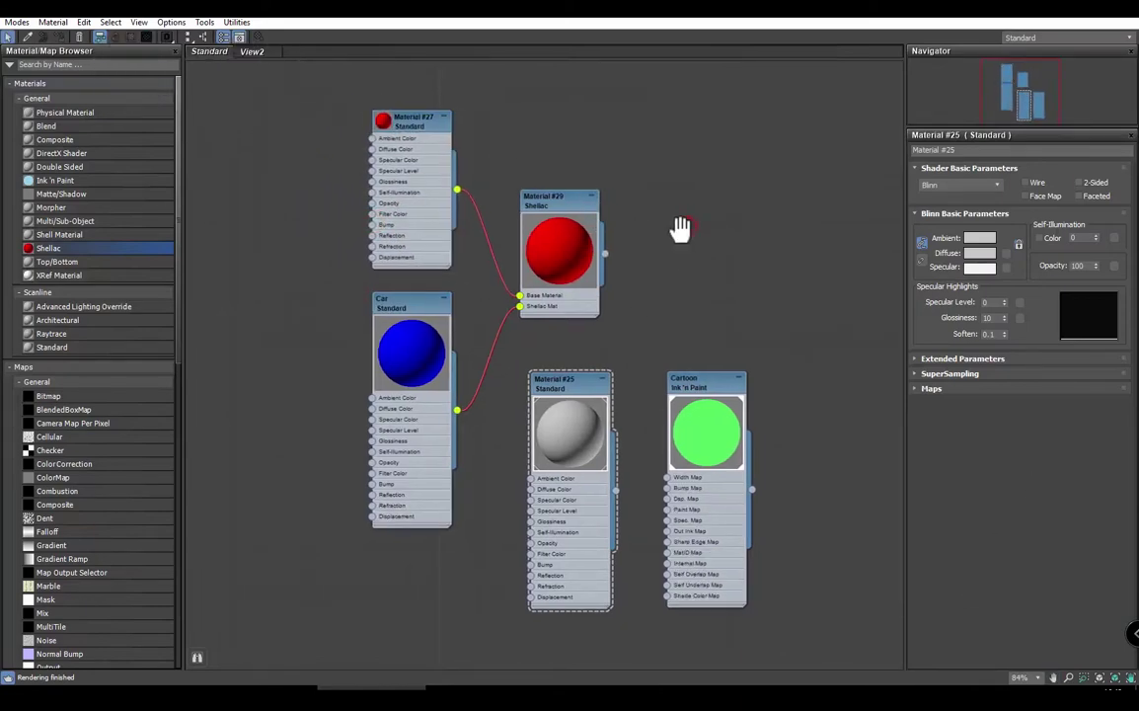
left_click(15, 24)
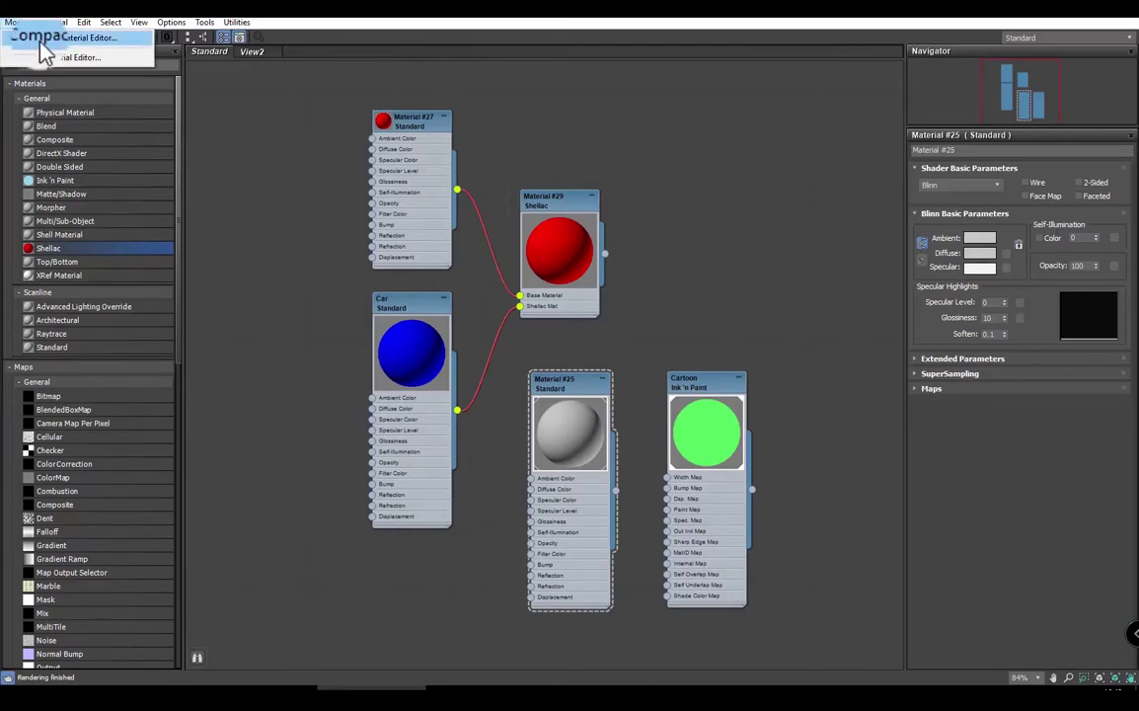
Step: Switch to the Compact Material Editor, centre it, and select sample slot 02 - Default
left_click(38, 39)
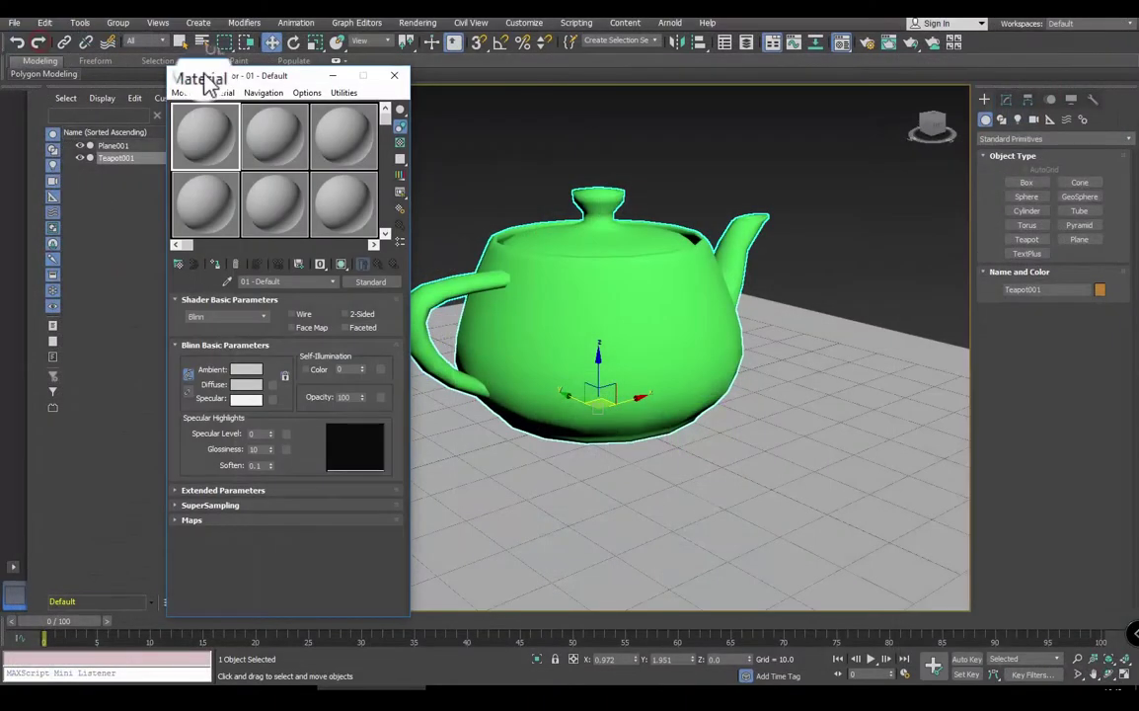
left_click_drag(202, 77, 473, 99)
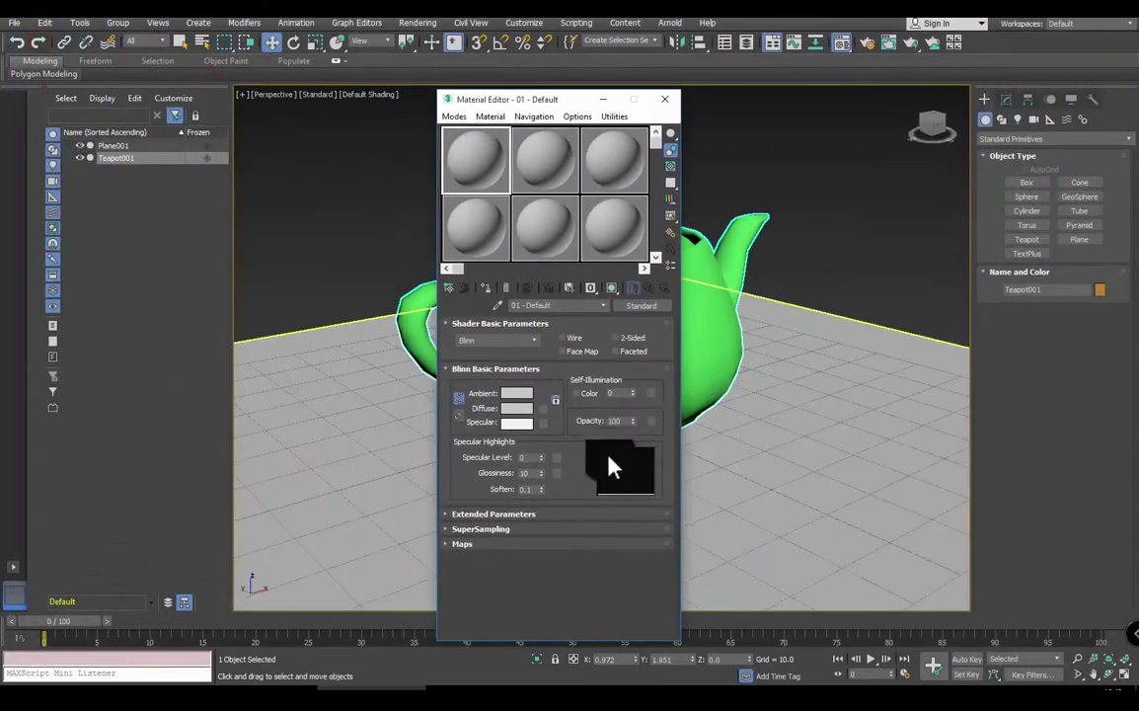
left_click(535, 163)
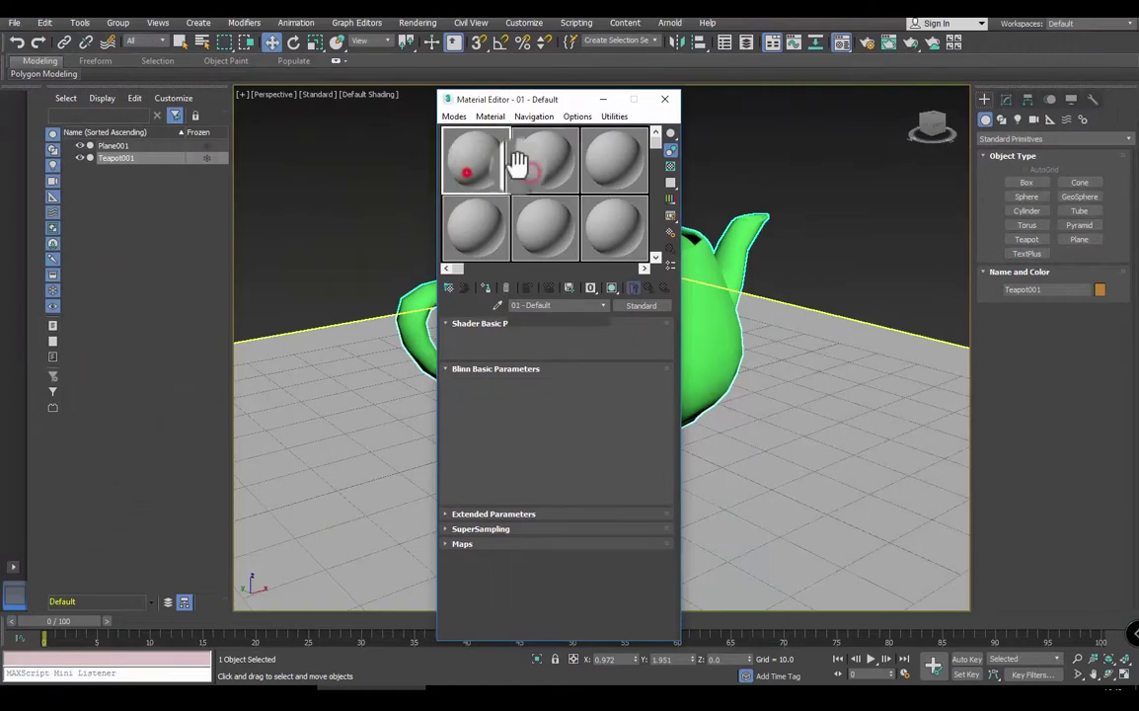
Step: Give 02 - Default a mint green diffuse colour
left_click(462, 543)
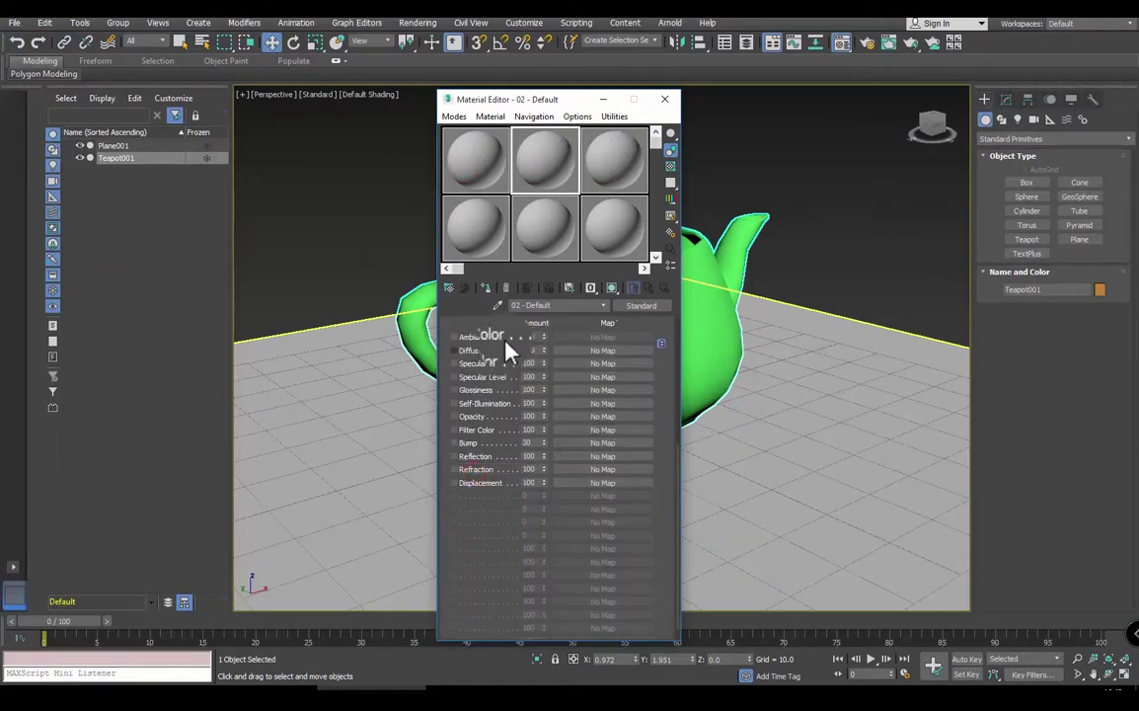
scroll(513, 395, "up", 2)
scroll(525, 474, "up", 4)
scroll(533, 410, "down", 3)
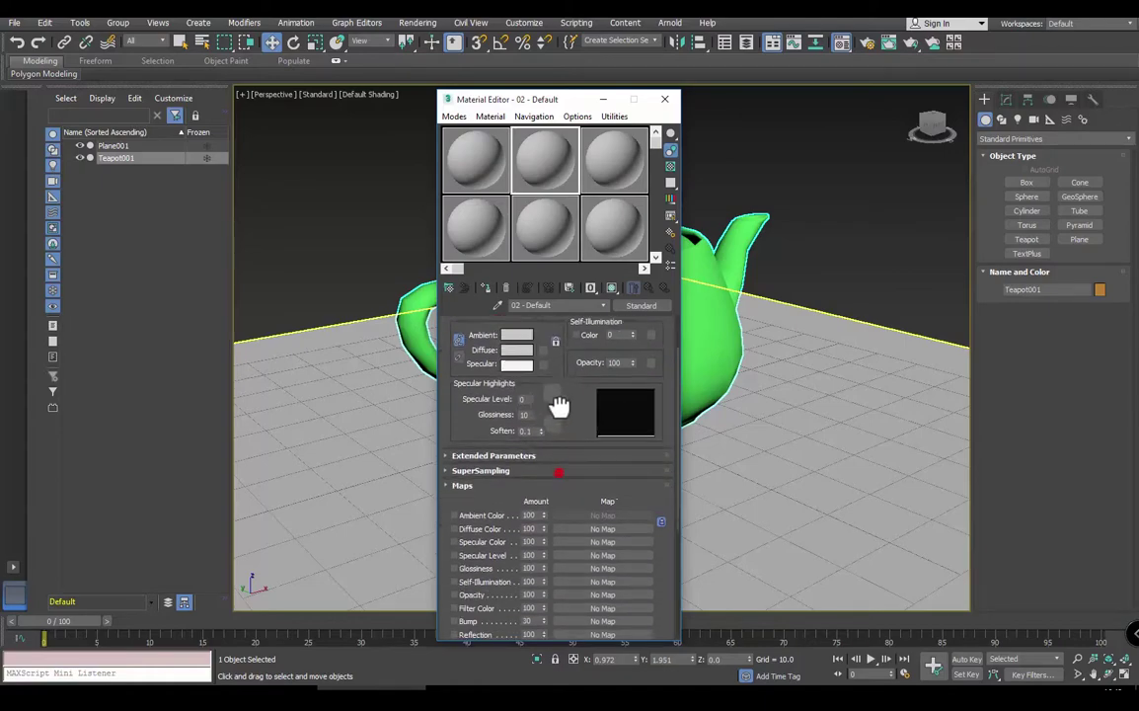
left_click(586, 489)
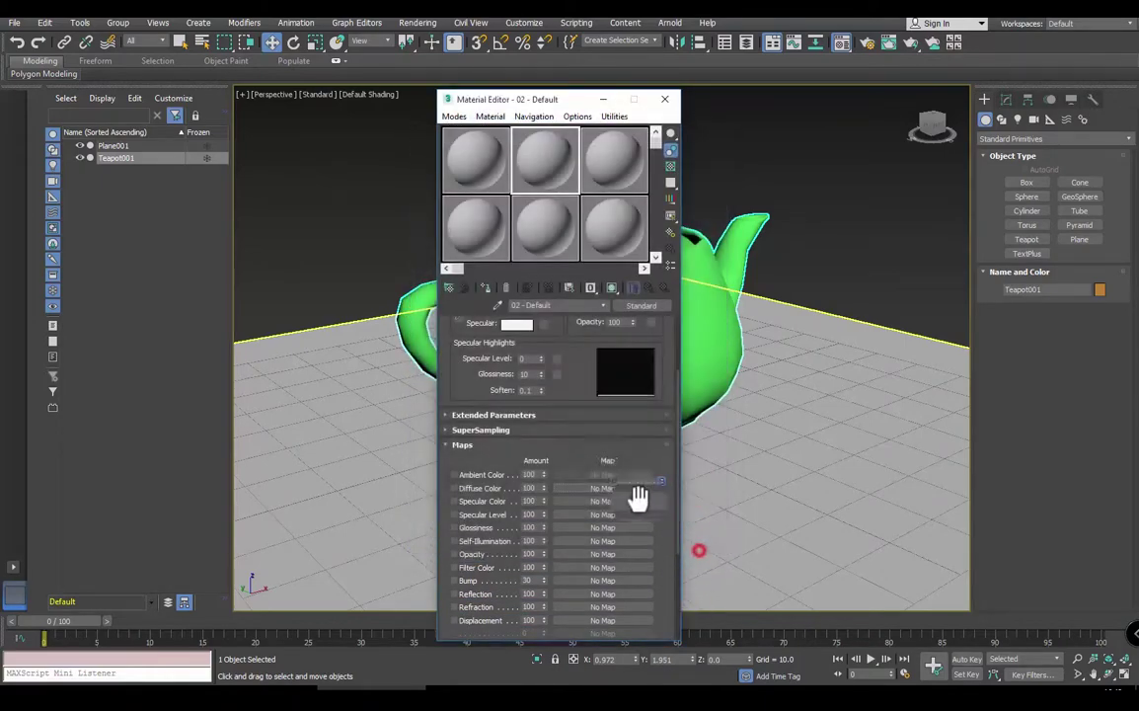
left_click_drag(581, 370, 581, 468)
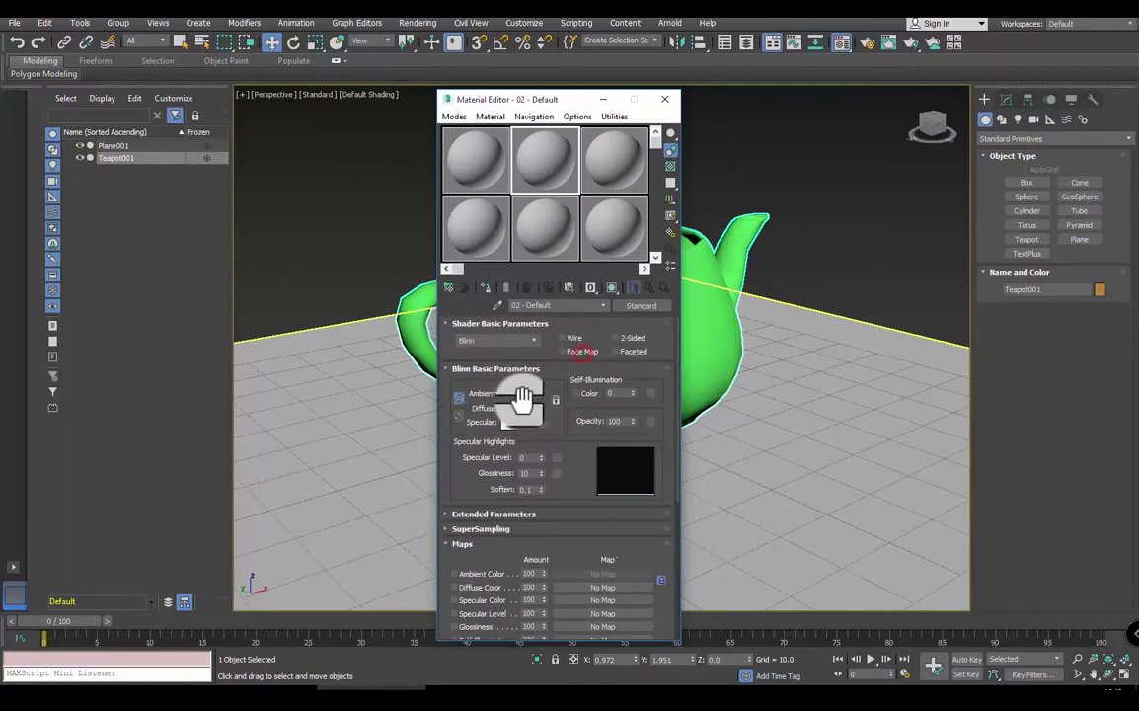
left_click(517, 408)
mouse_move(374, 203)
left_mouse_down()
mouse_move(388, 155)
mouse_move(430, 168)
left_mouse_up()
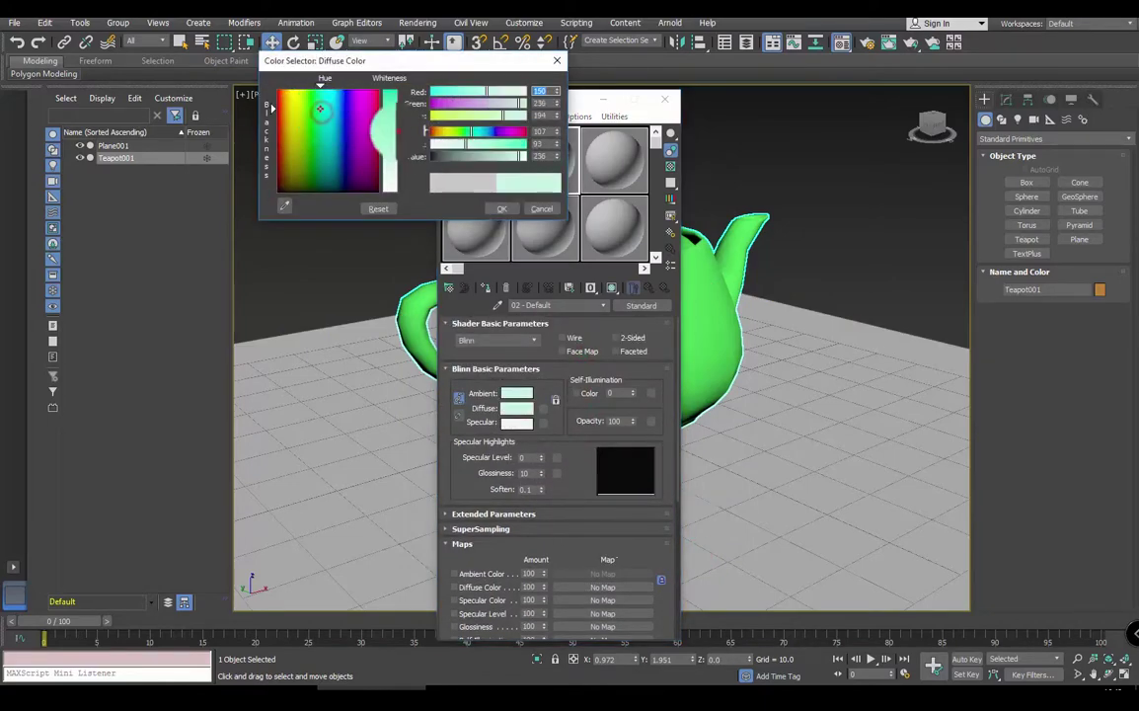
left_click(501, 208)
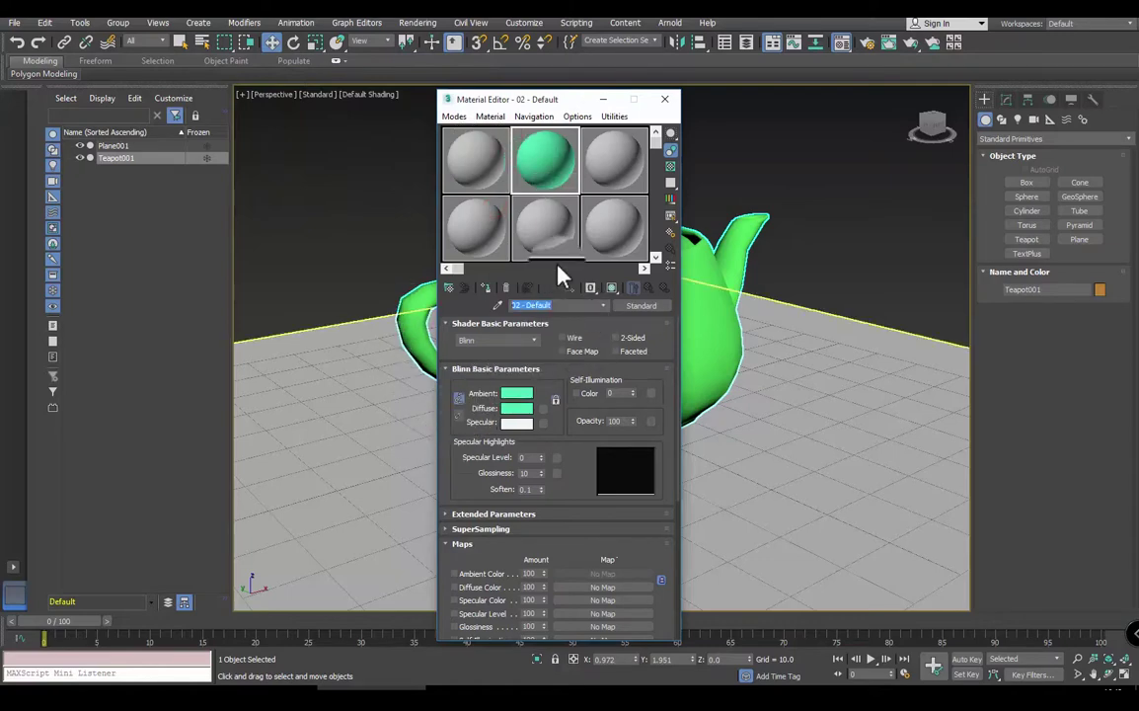
left_click(456, 116)
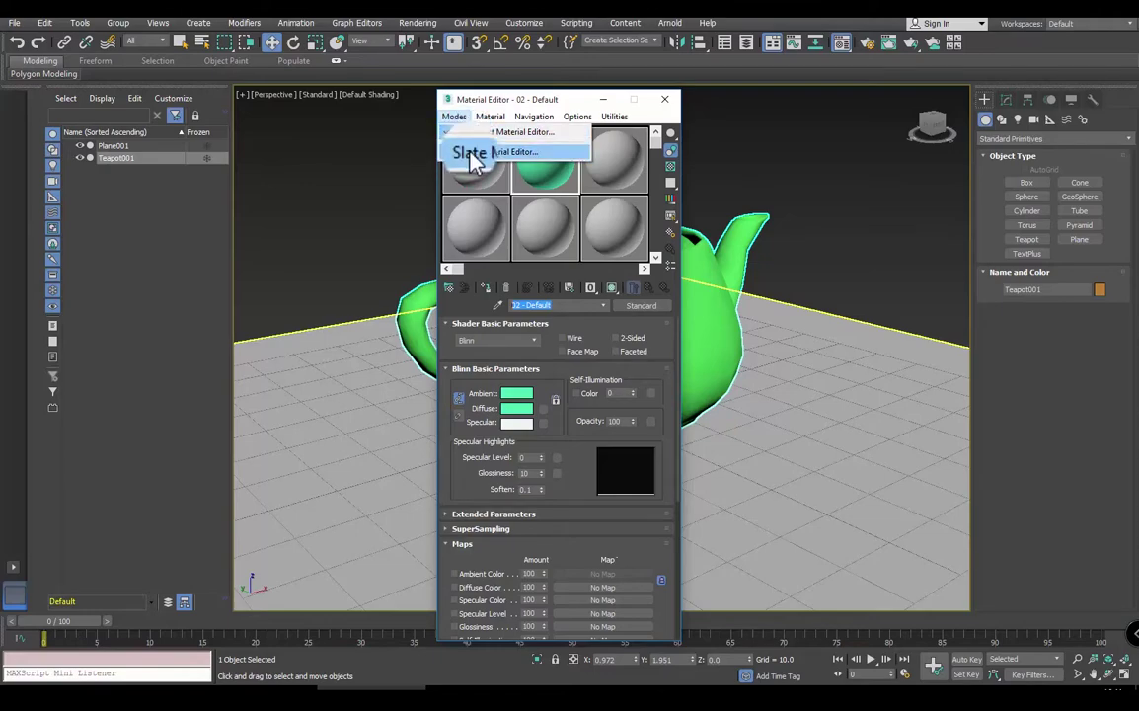
Step: Choose Slate Material Editor from the Modes menu to leave the Compact editor
left_click(472, 156)
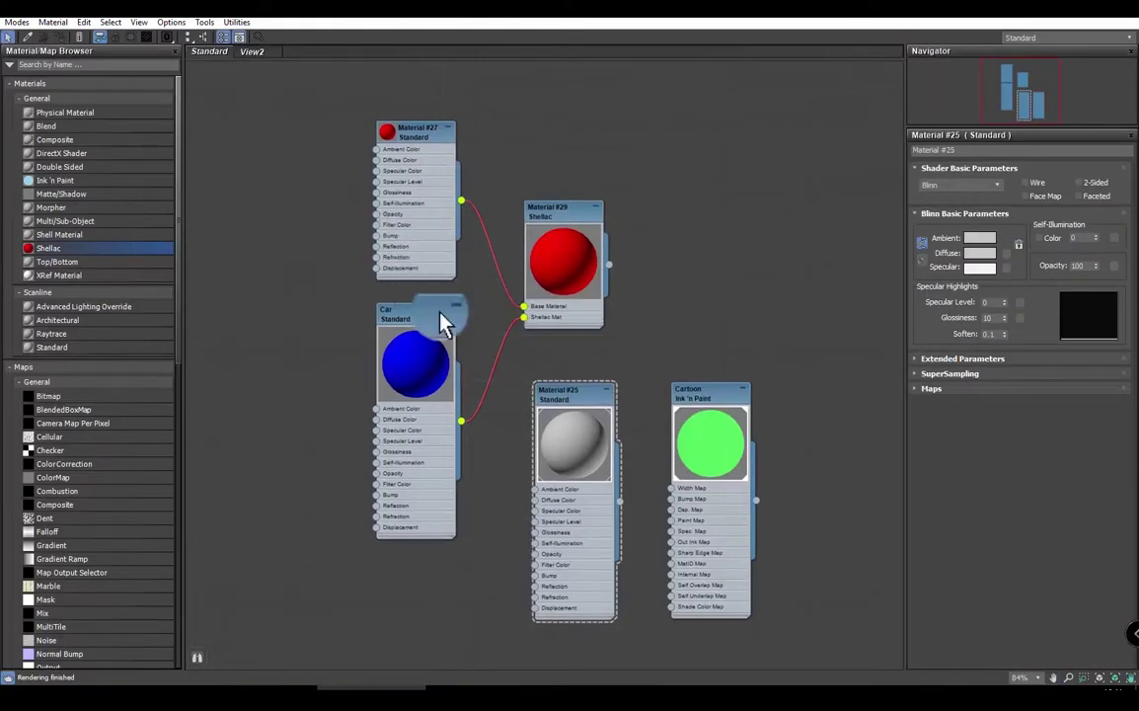